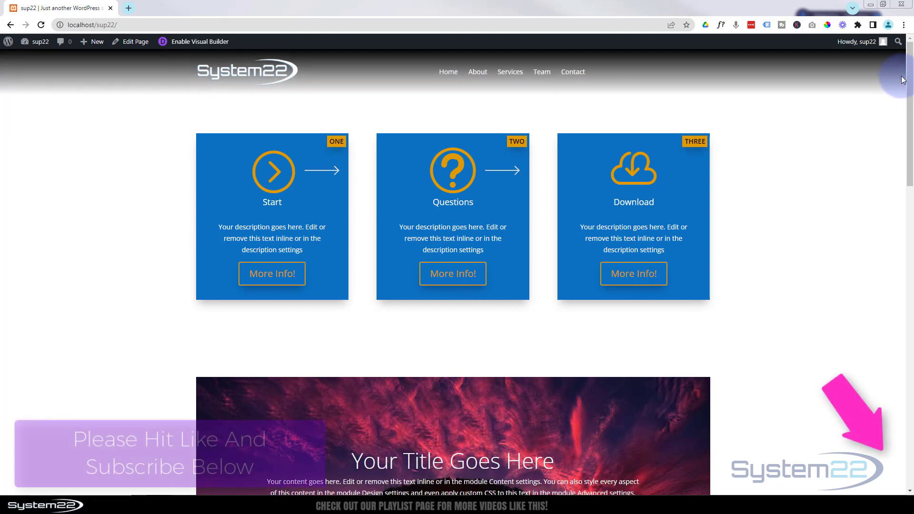
Scroll to the footer, open the Contact Us Today! popup form and try its Message field
left_click_drag(910, 95, 912, 390)
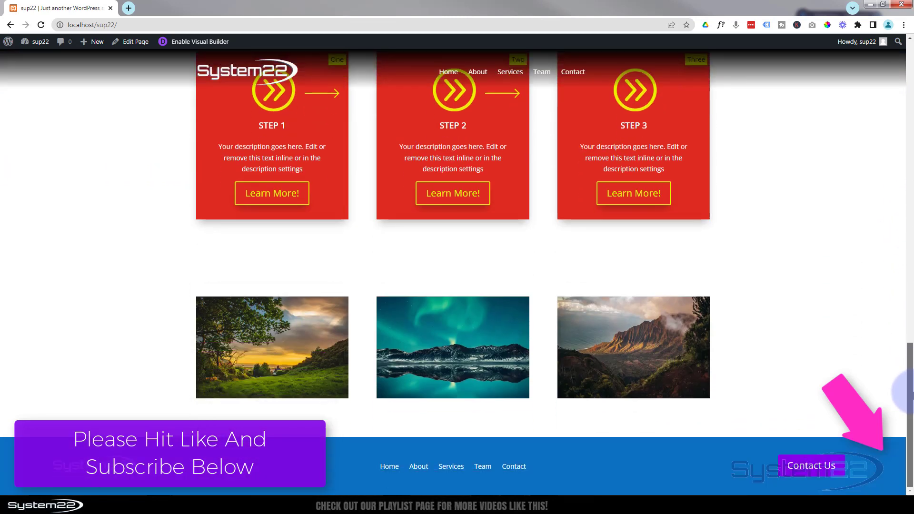
left_click_drag(910, 375, 614, 462)
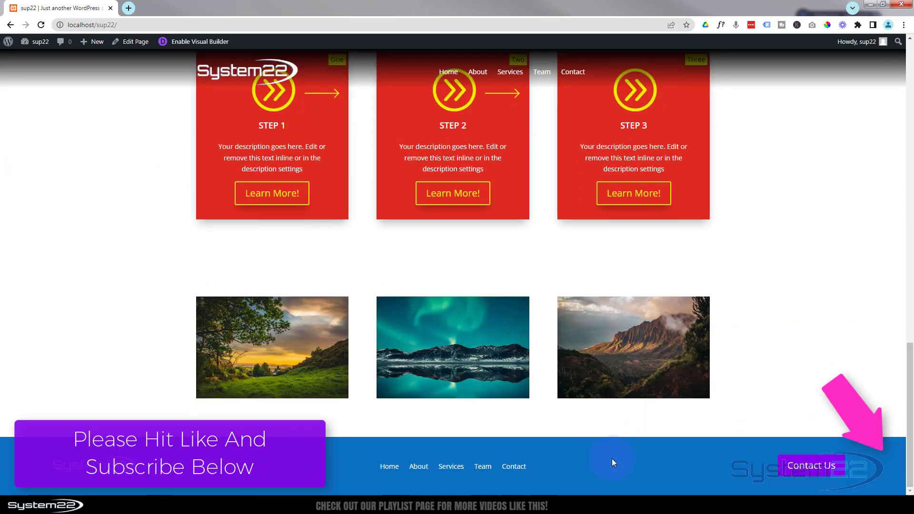
left_click(799, 471)
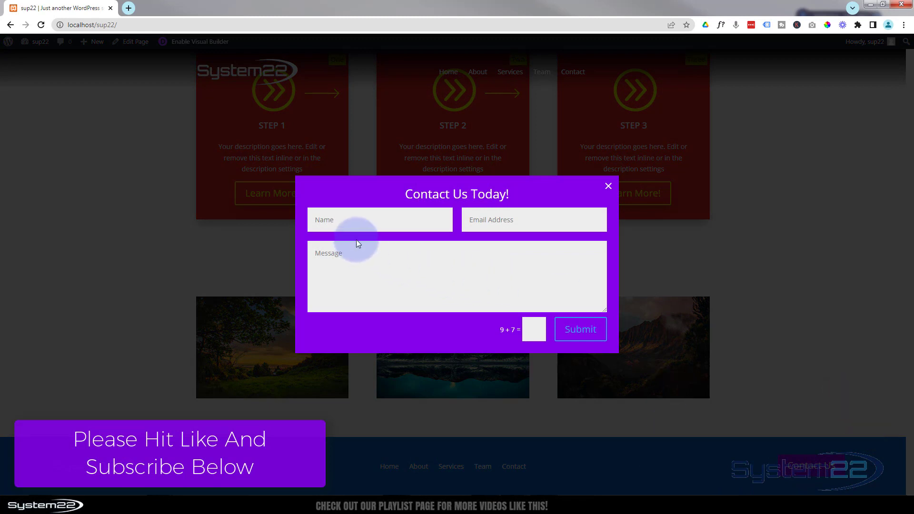
left_click(484, 253)
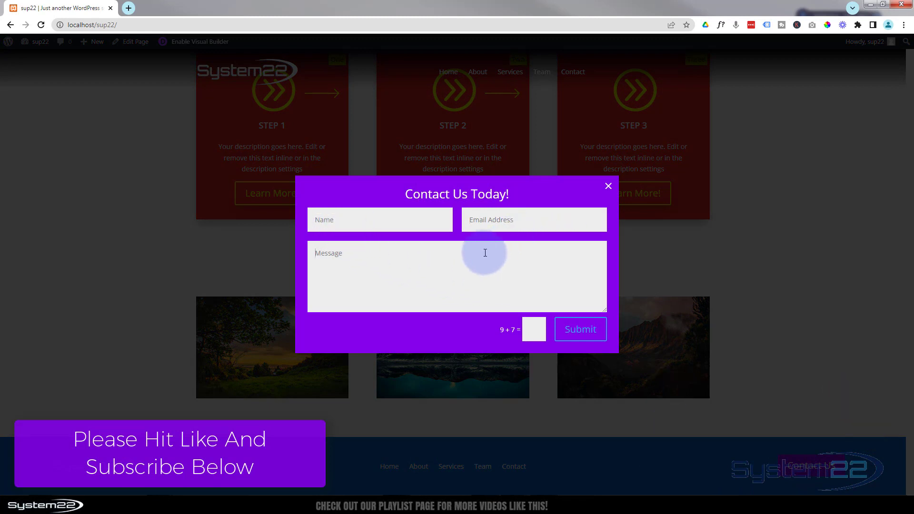
Close the Contact Us Today! popup form
left_click(610, 186)
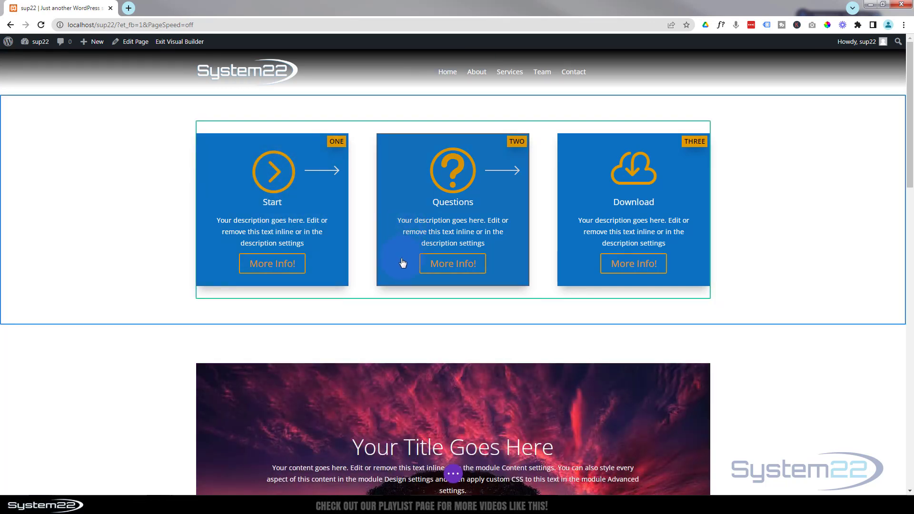
Insert a Contact Form module beneath the Questions card in the middle column
left_click(403, 263)
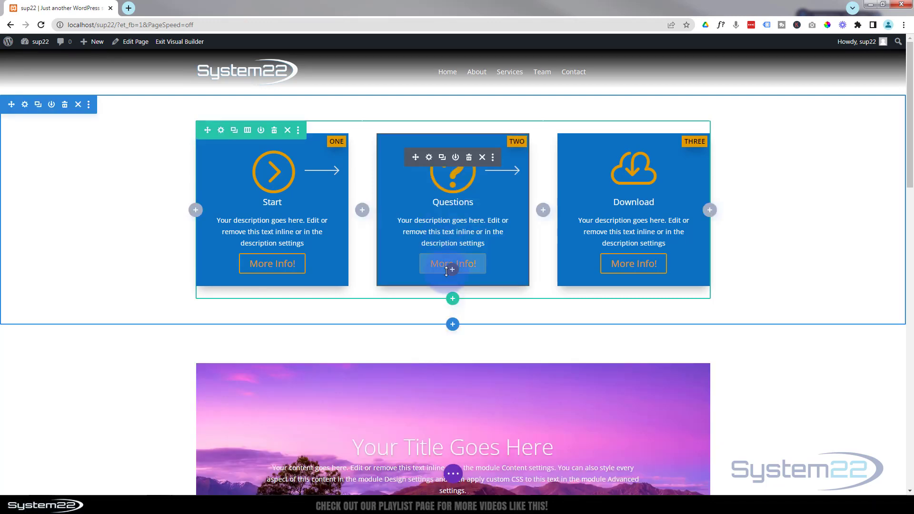
left_click(453, 271)
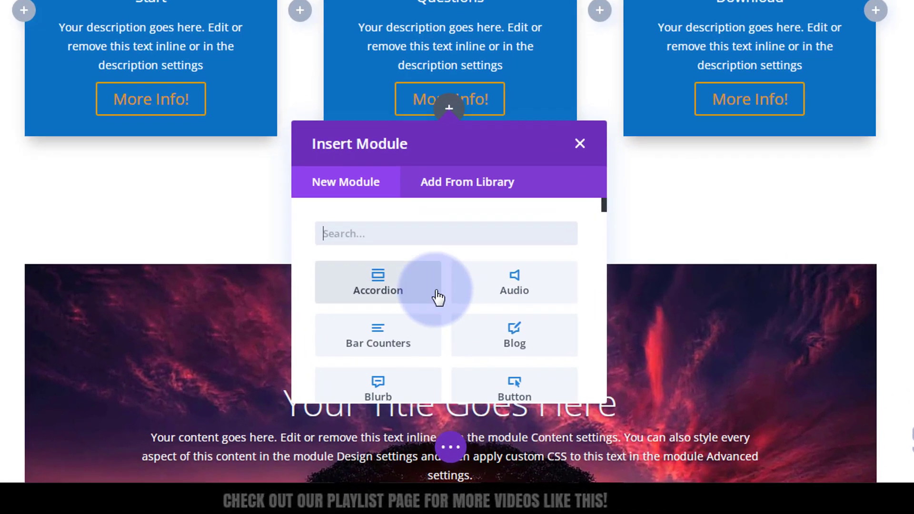
scroll(447, 377, "down", 2)
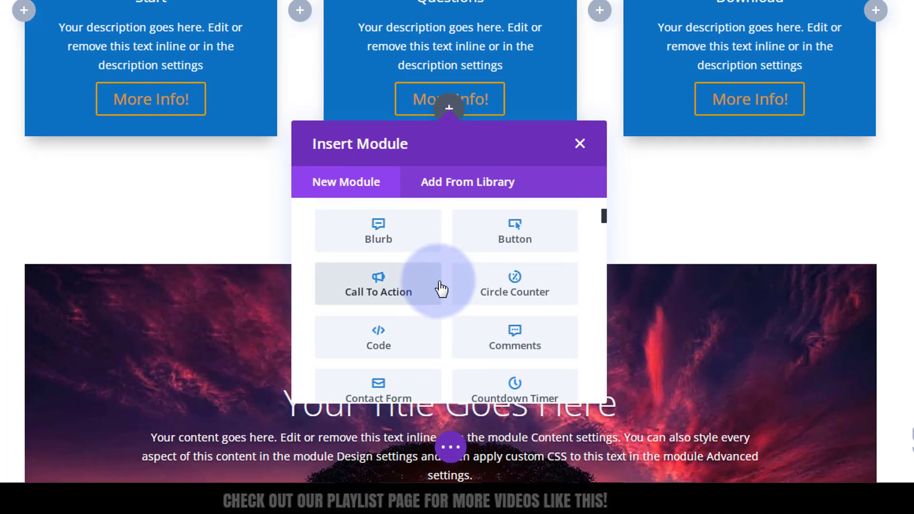
scroll(441, 287, "down", 3)
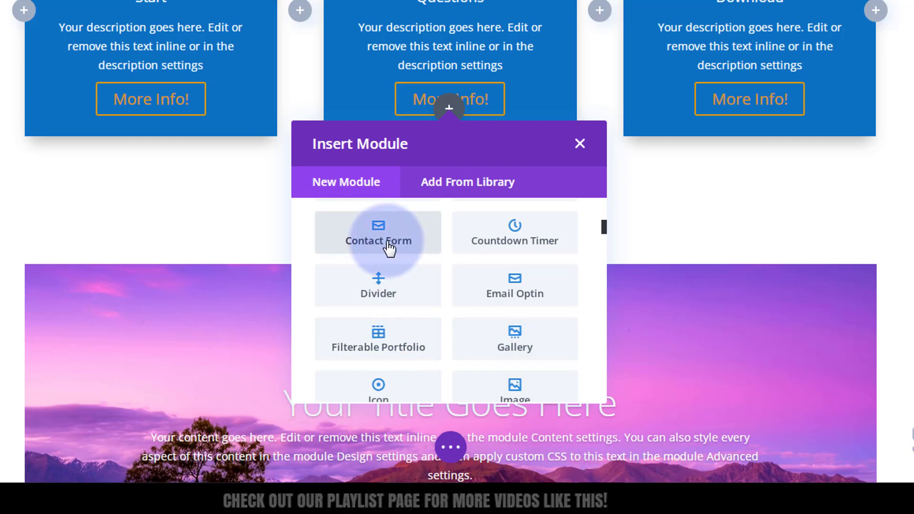
left_click(361, 246)
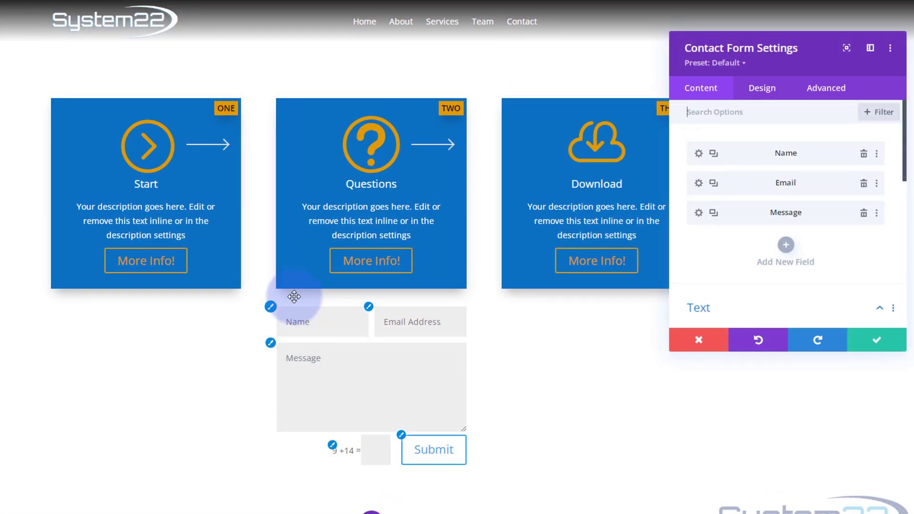
Move the Contact Form settings panel aside and scroll through its options
left_click_drag(726, 64, 574, 260)
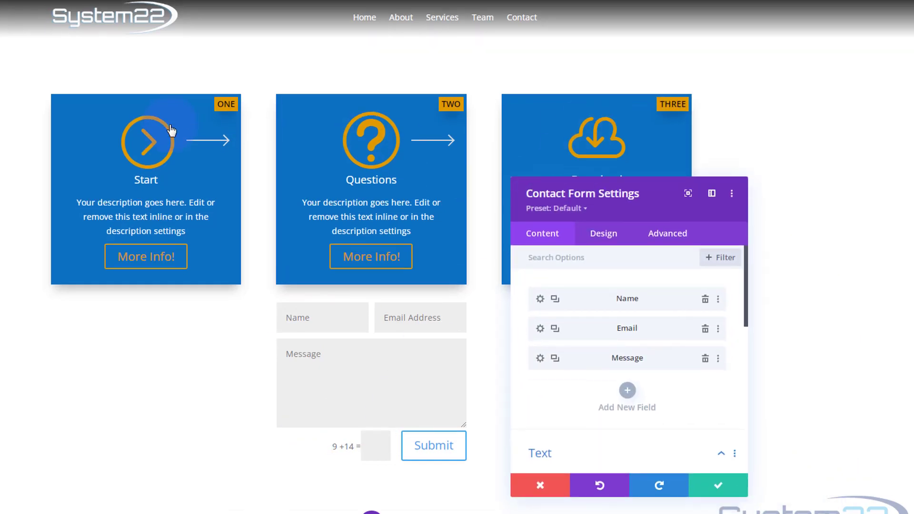
scroll(171, 130, "down", 3)
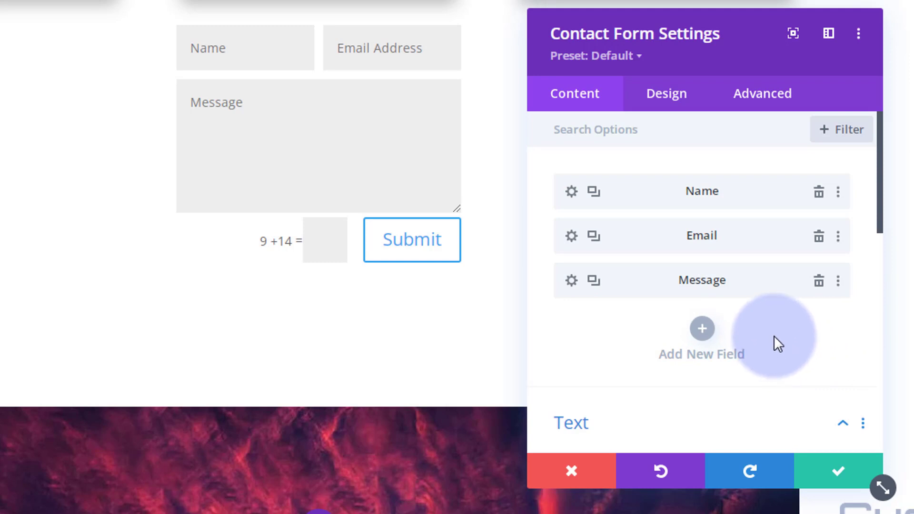
scroll(773, 341, "down", 4)
scroll(774, 333, "down", 2)
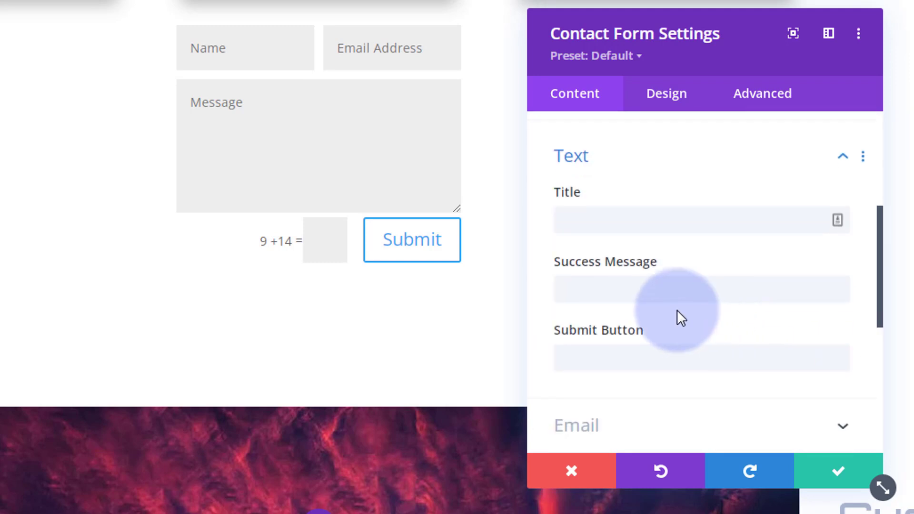
Title the contact form 'Contact Us' and set its success message to 'Message Sent!'
left_click(582, 220)
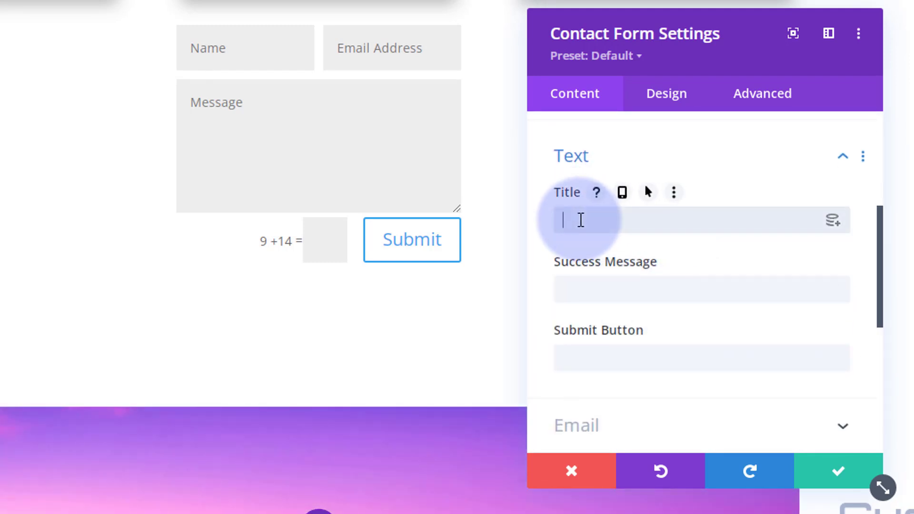
type("Co")
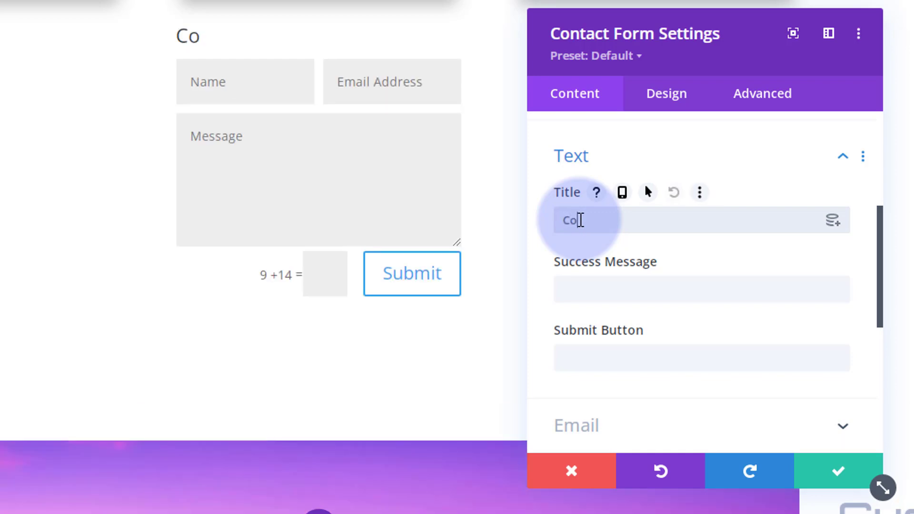
type("ntact Us")
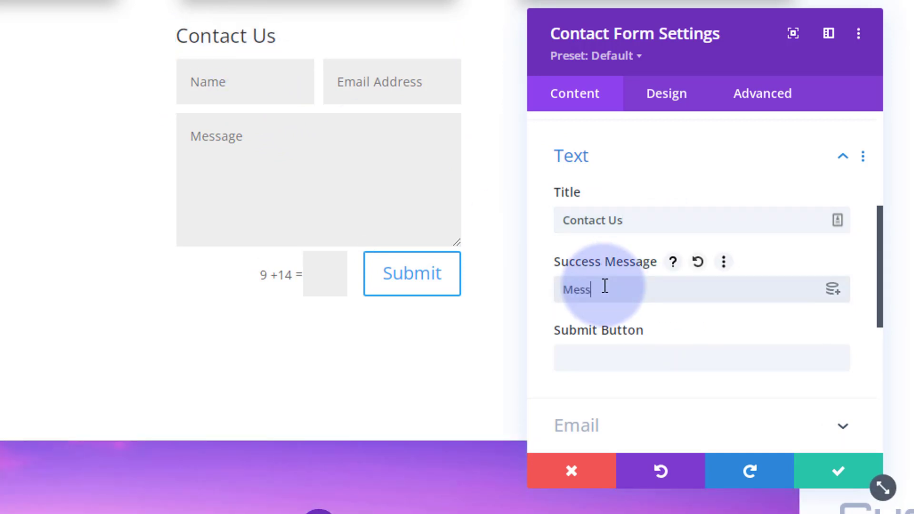
type("Sent!")
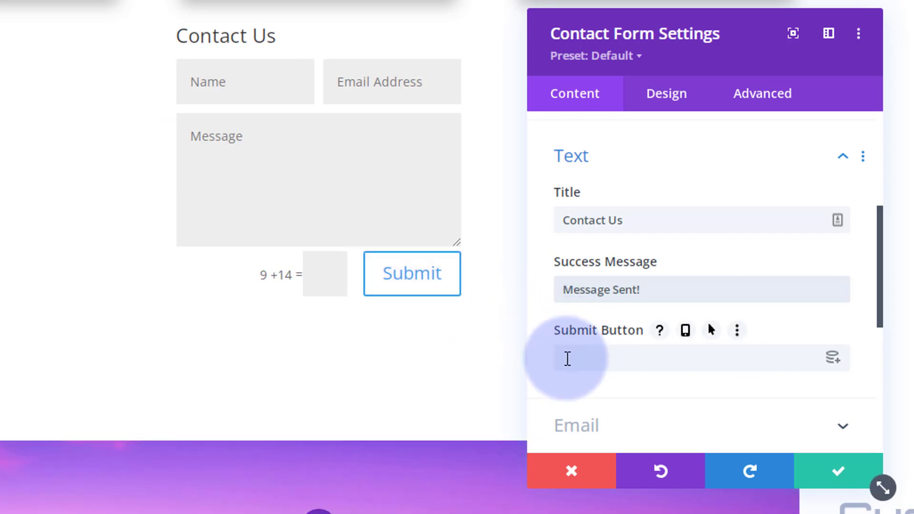
Select the submit button label field and expand the form's Email settings
left_click(768, 361)
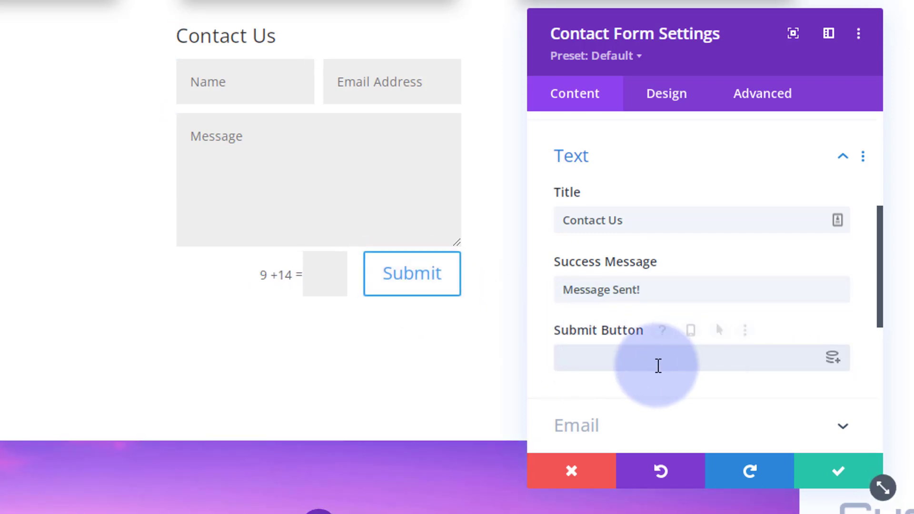
scroll(705, 276, "down", 4)
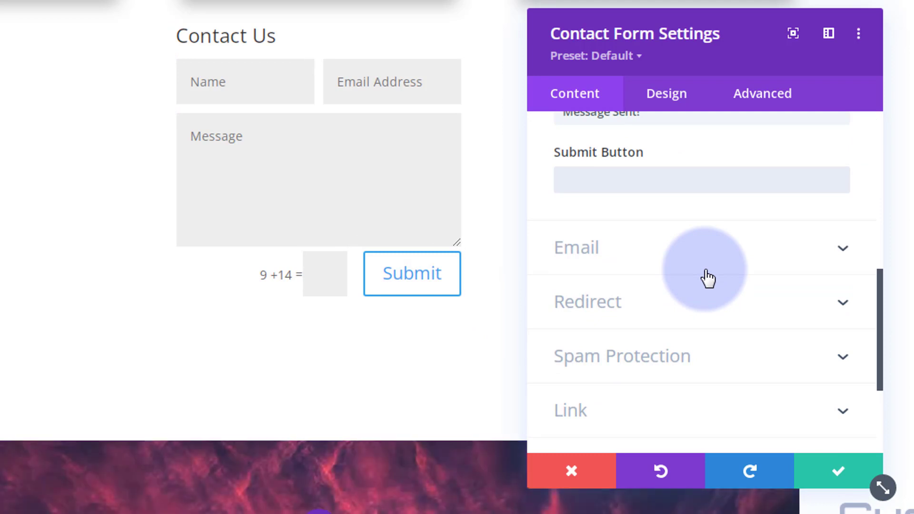
left_click(682, 257)
Enter the e-mail address that receives the contact form's messages
left_click(582, 204)
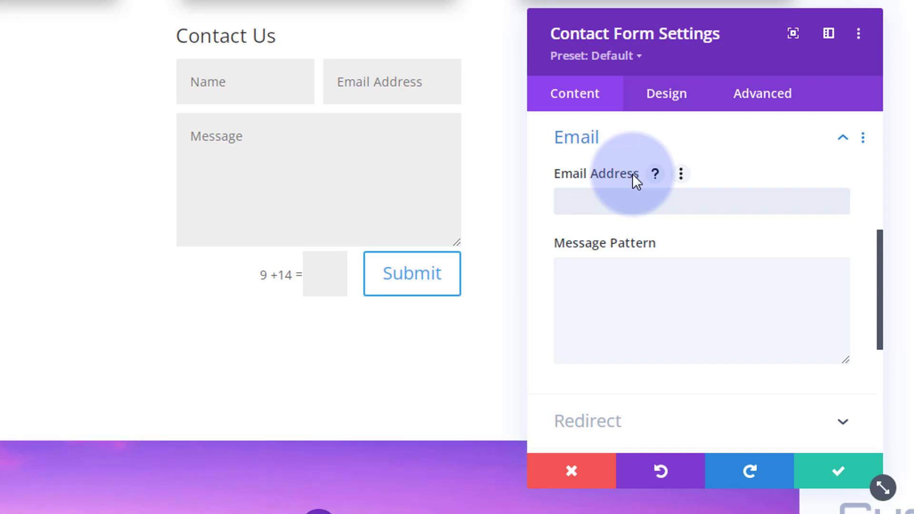
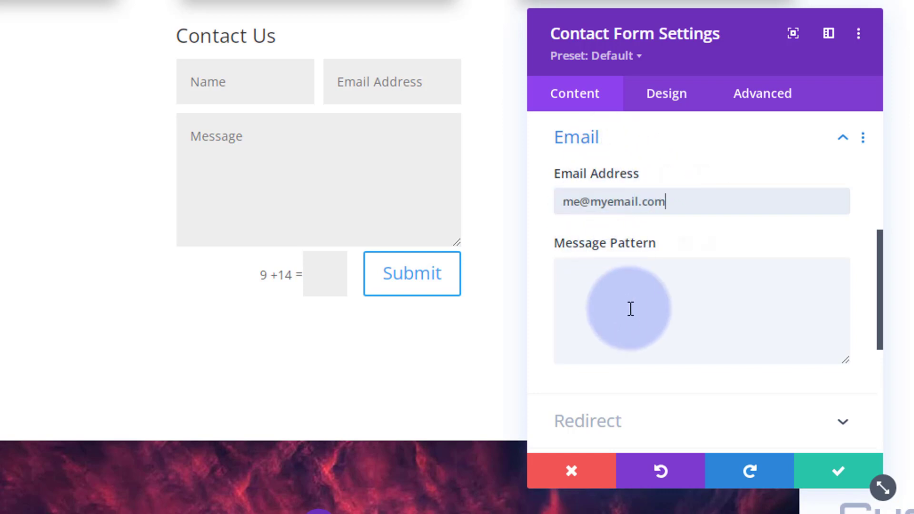
scroll(631, 308, "down", 5)
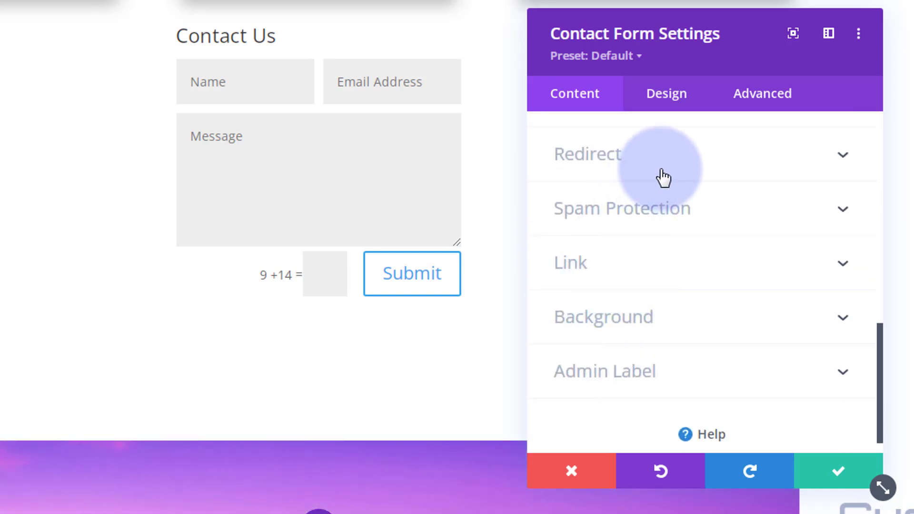
Review the Redirect and Spam Protection settings, keeping Basic Captcha on
left_click(663, 177)
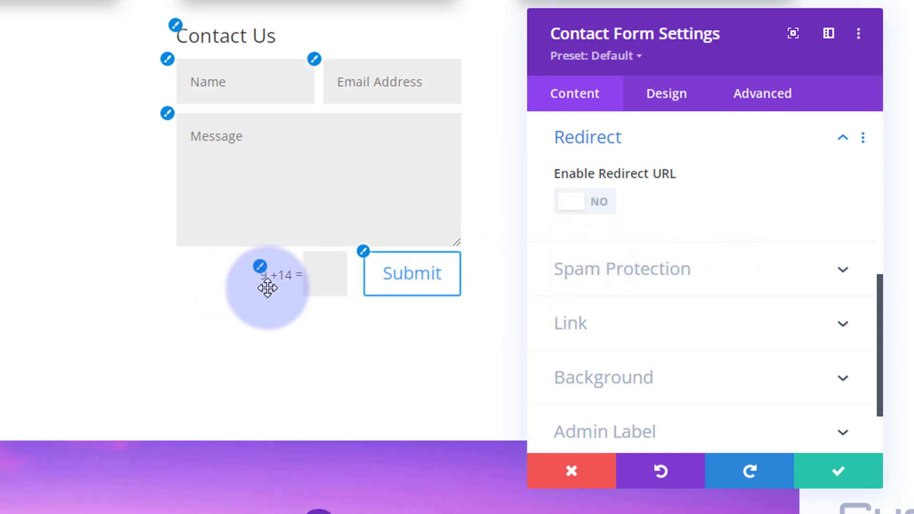
left_click(737, 284)
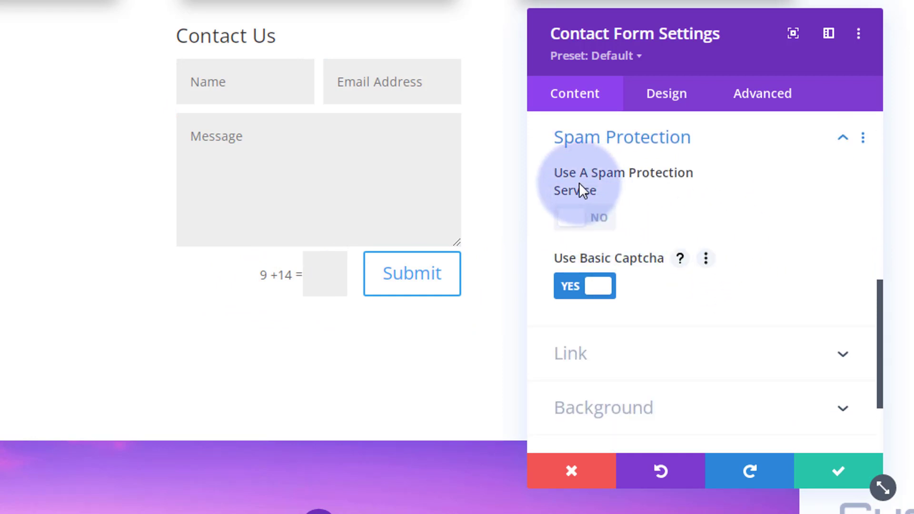
mouse_move(557, 186)
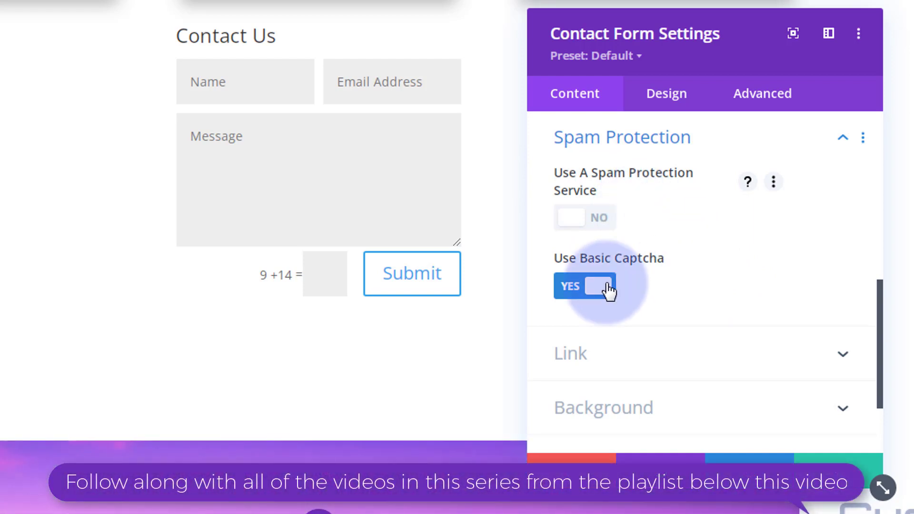
scroll(698, 276, "down", 2)
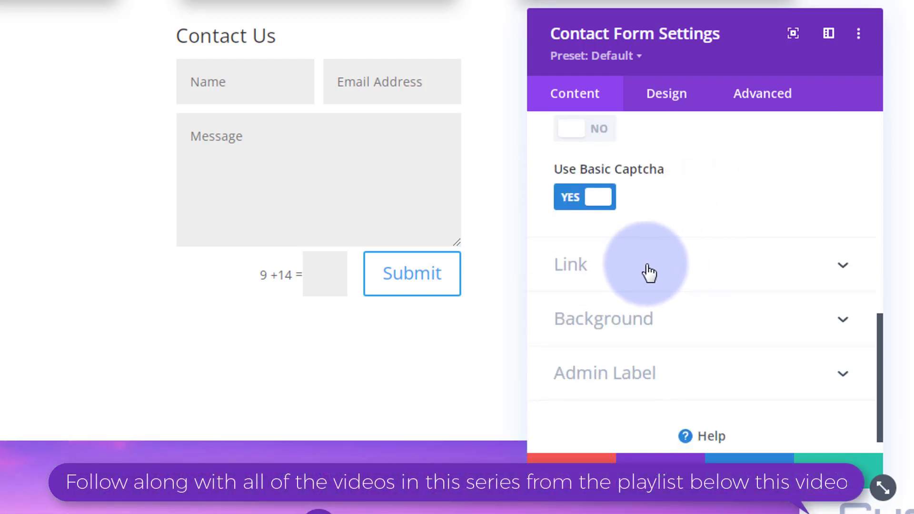
scroll(649, 275, "down", 1)
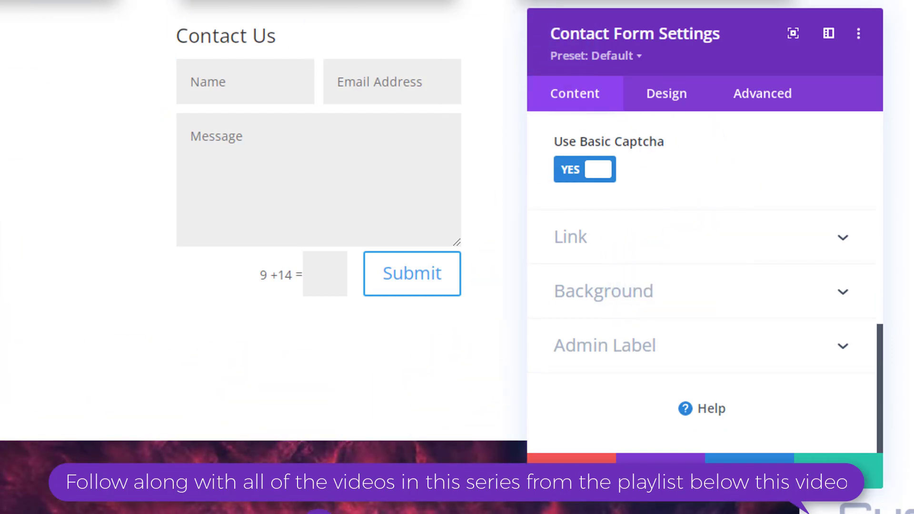
Set the contact form's background colour to the purple swatch #8300e9
left_click(708, 301)
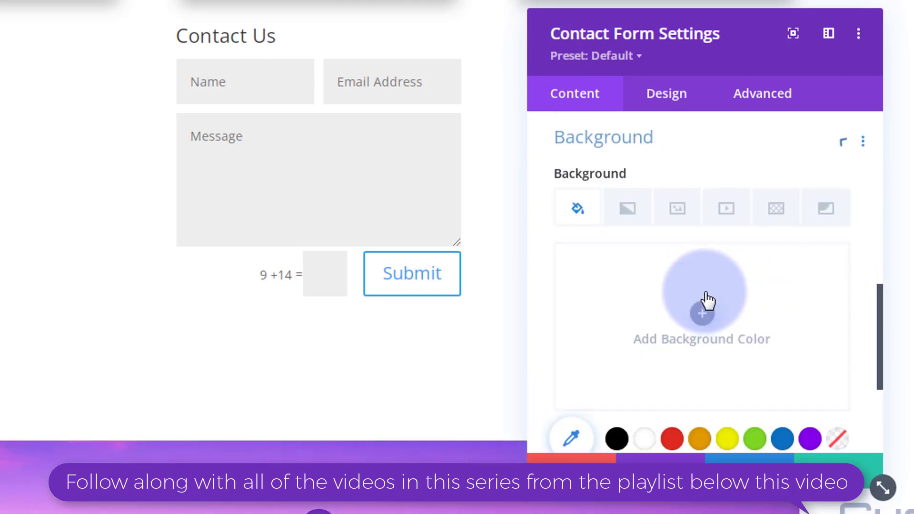
scroll(669, 262, "down", 3)
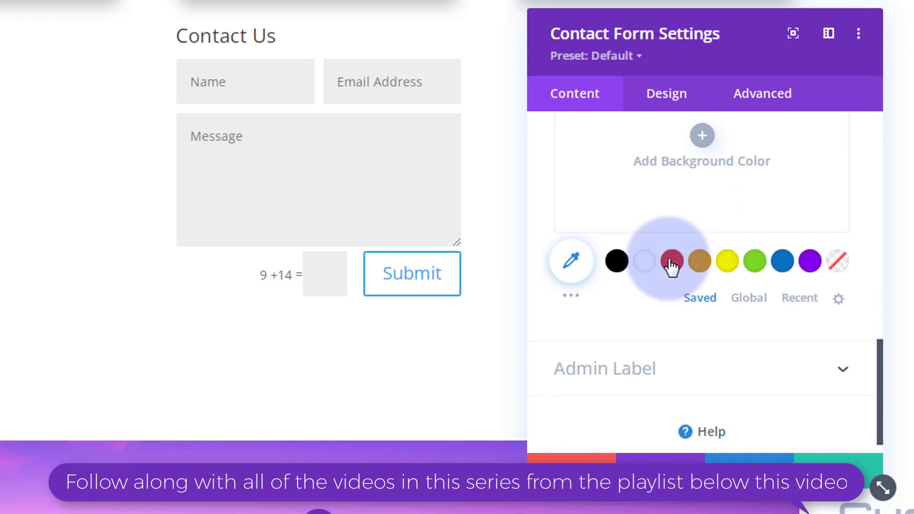
left_click(811, 261)
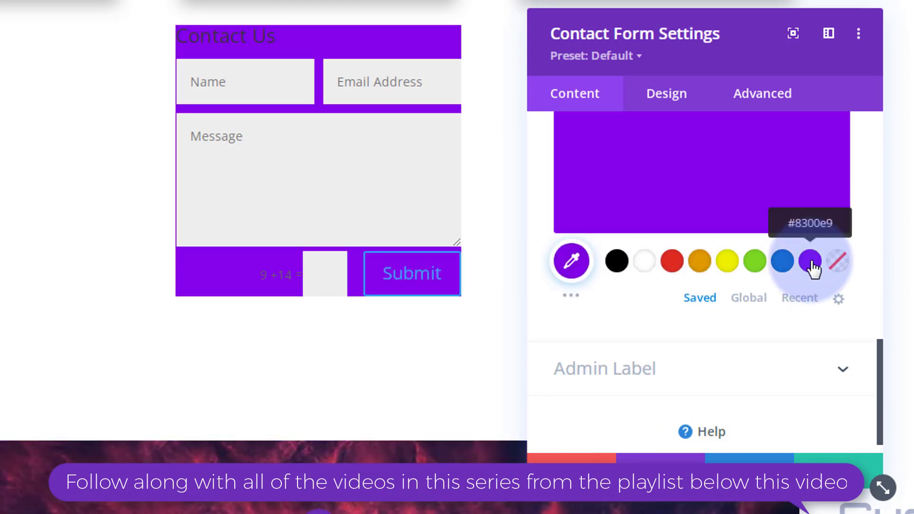
scroll(691, 343, "up", 3)
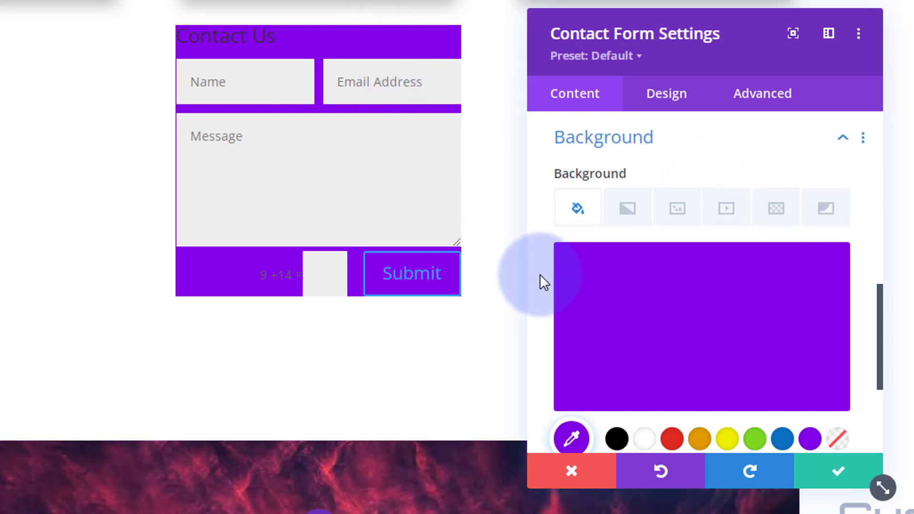
scroll(628, 280, "down", 2)
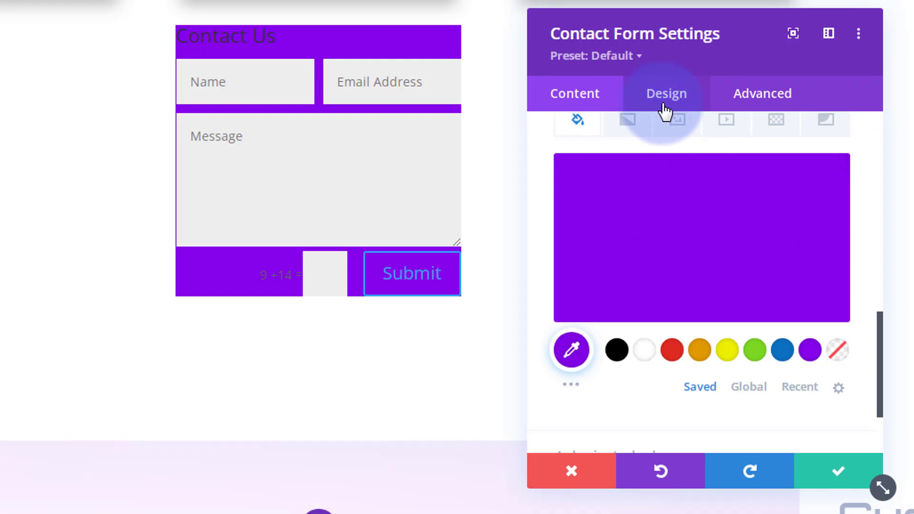
In the Design tab, make the form title text uppercase, white and centred
left_click(670, 101)
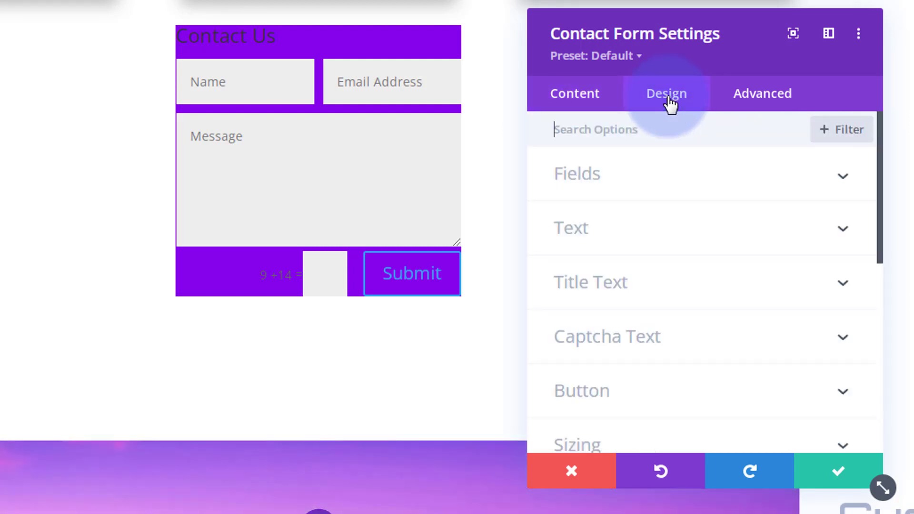
mouse_move(176, 26)
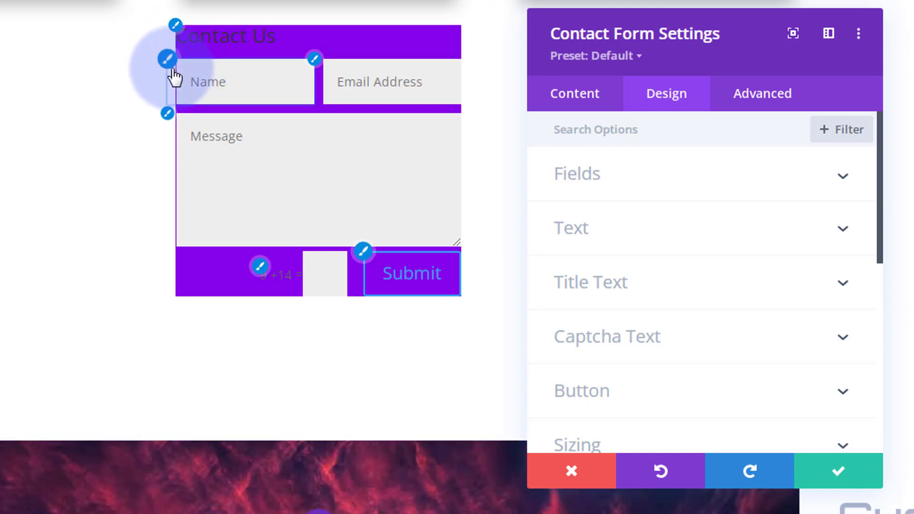
left_click(315, 72)
left_click(176, 26)
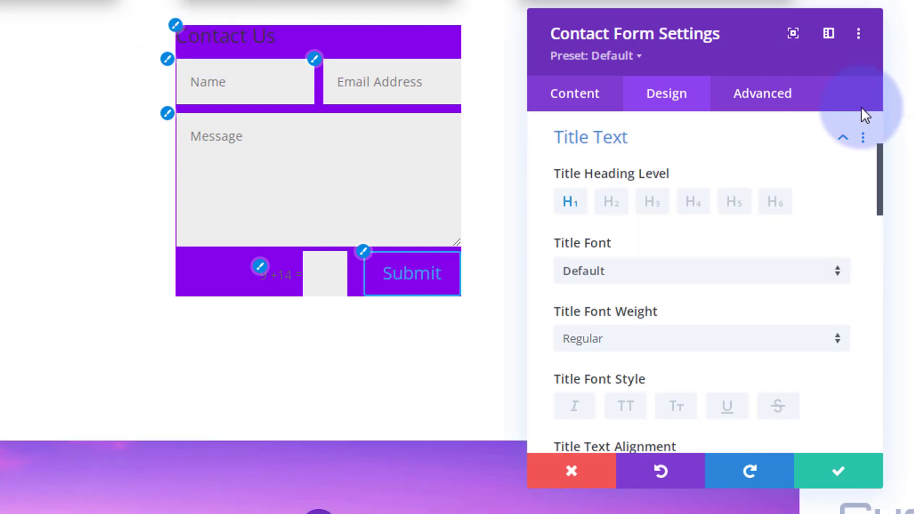
scroll(768, 204, "down", 6)
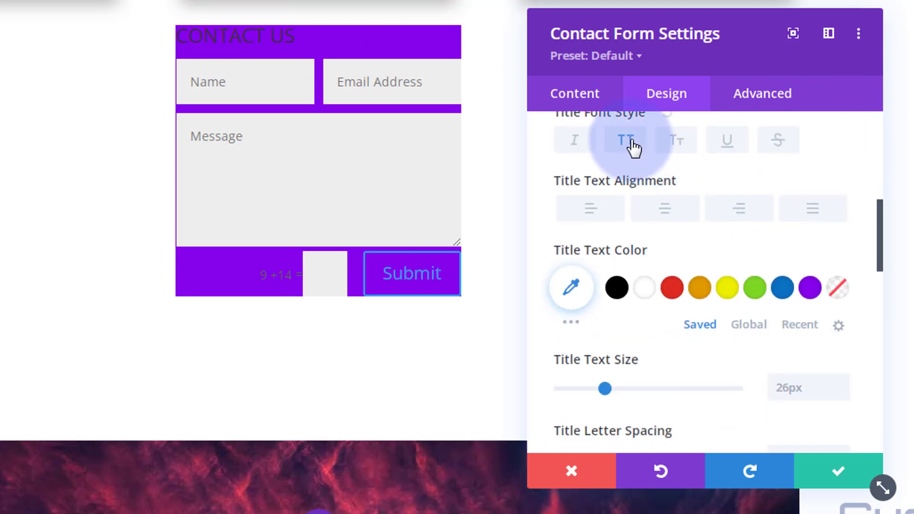
left_click(644, 148)
left_click(646, 288)
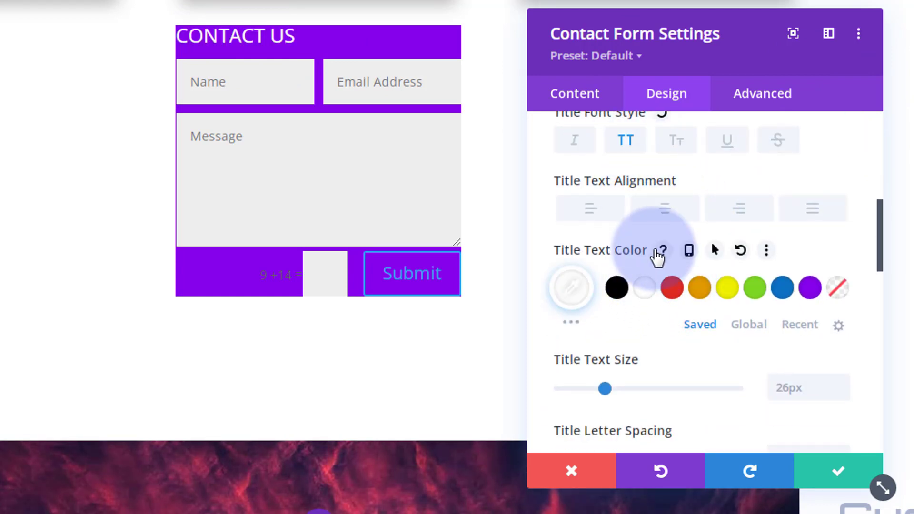
left_click(663, 208)
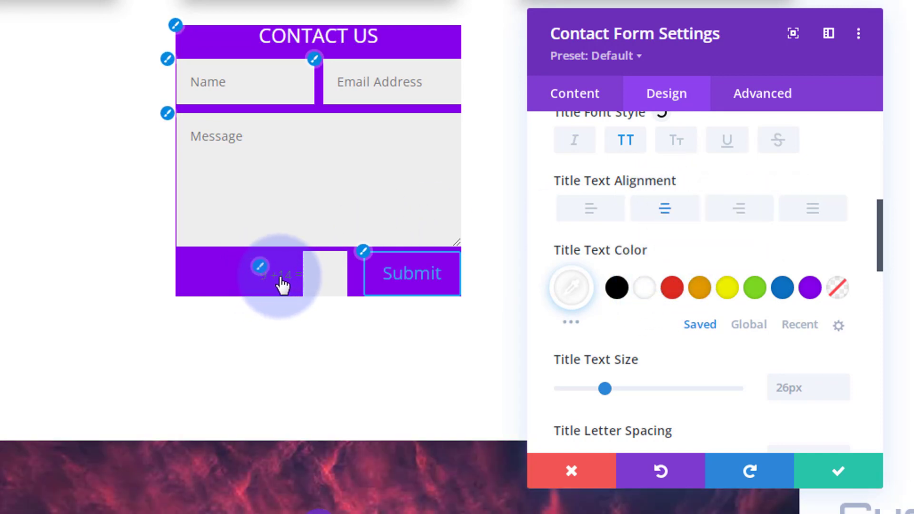
Set the captcha text colour to white (#ffffff)
left_click(262, 268)
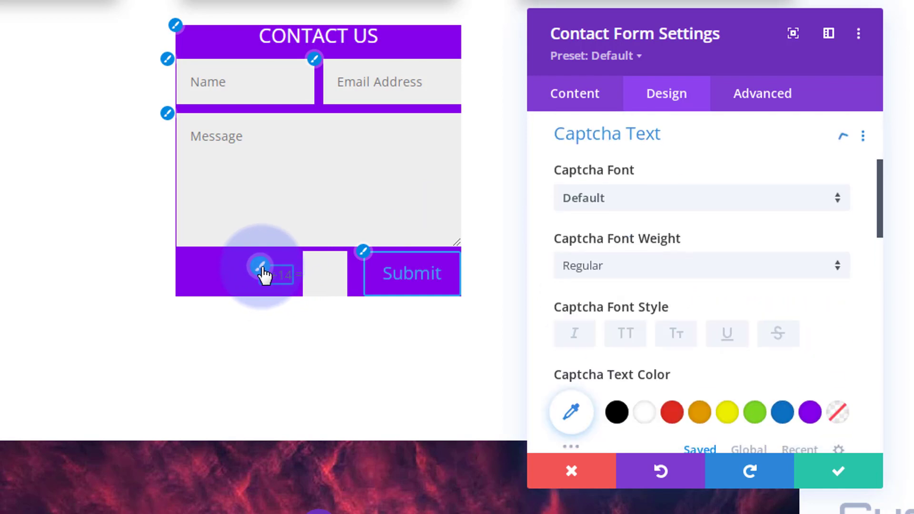
left_click(648, 419)
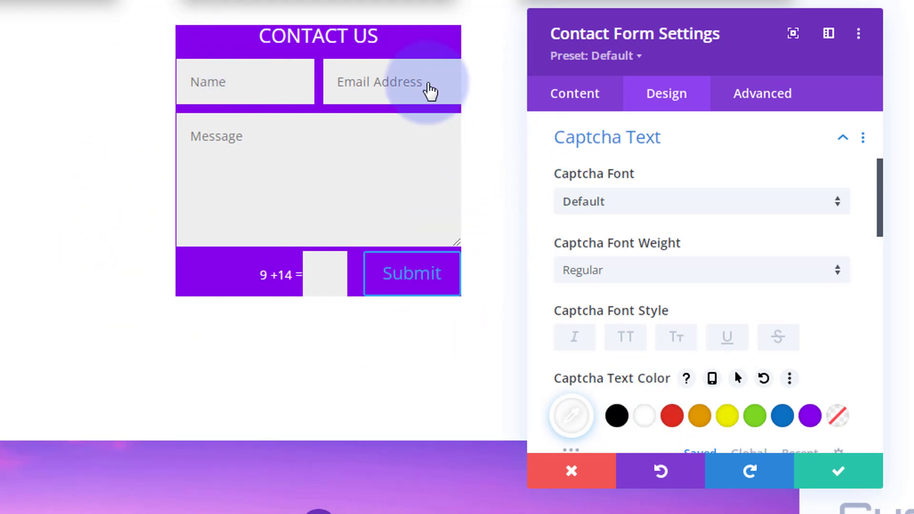
scroll(714, 145, "down", 15)
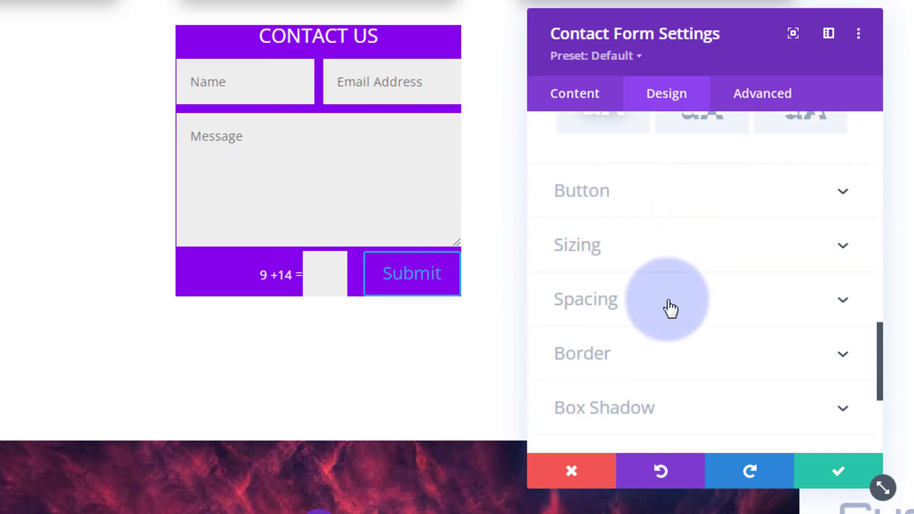
Give the contact form 25px padding on all sides, linked top/bottom and left/right, and save
left_click(673, 309)
left_click(577, 294)
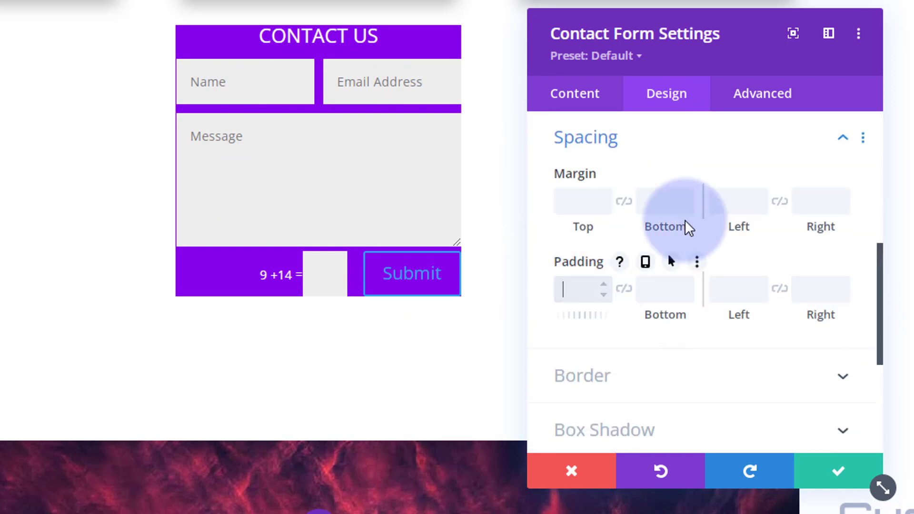
type("25px")
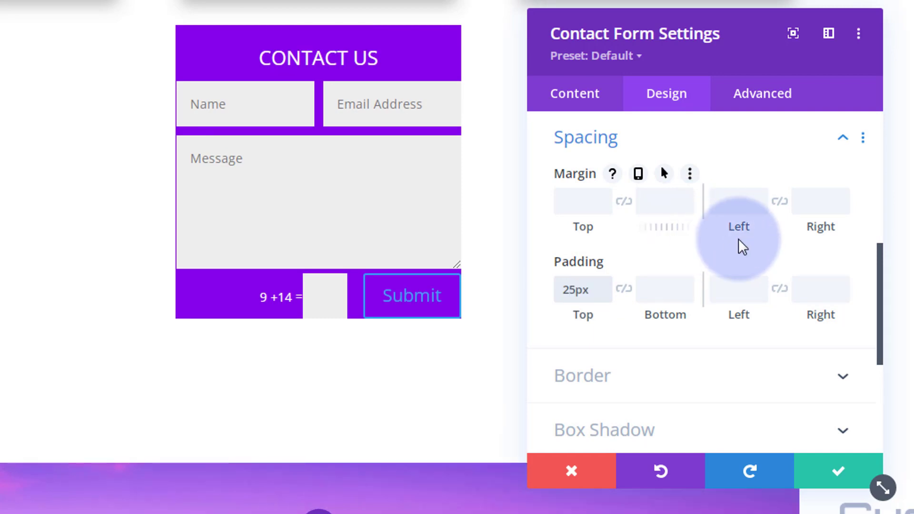
left_click(624, 291)
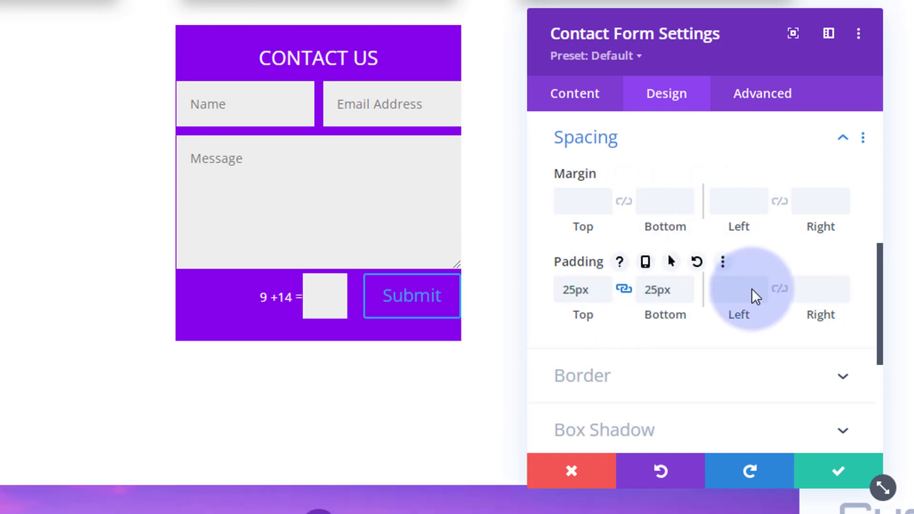
left_click(736, 292)
type("25px")
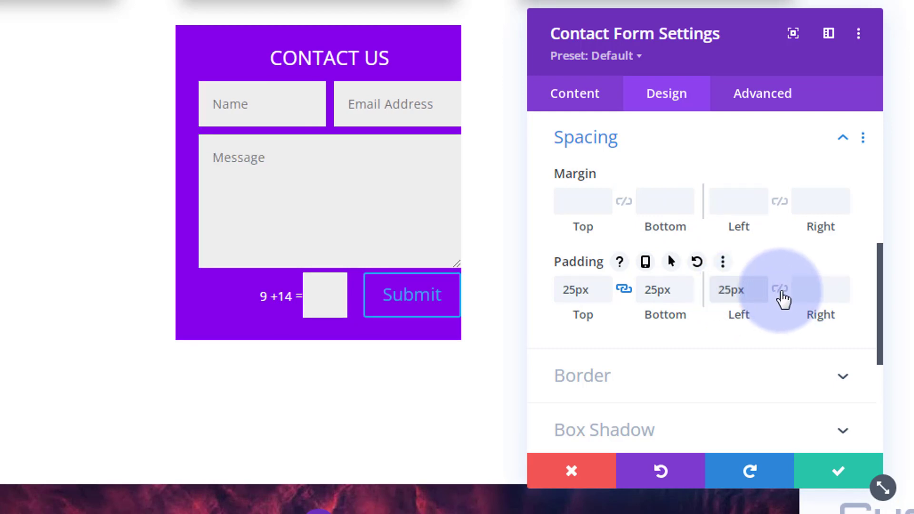
left_click(780, 290)
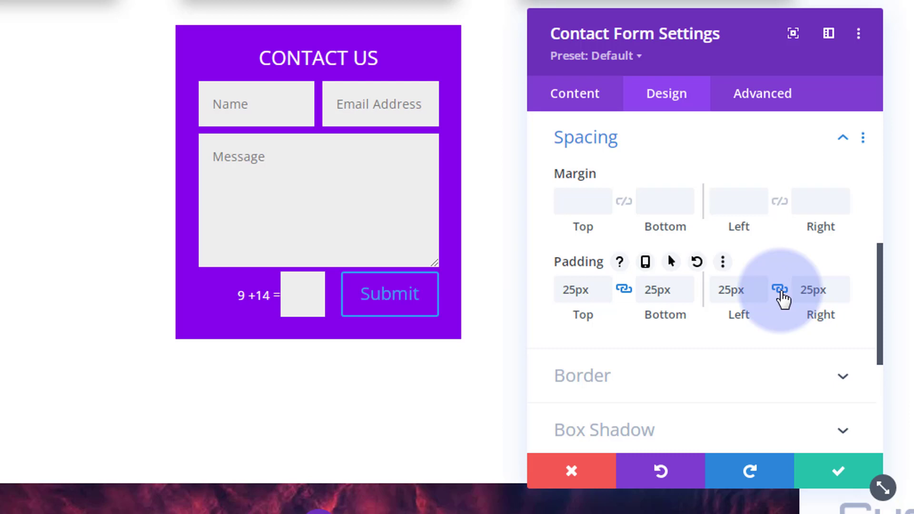
left_click(833, 472)
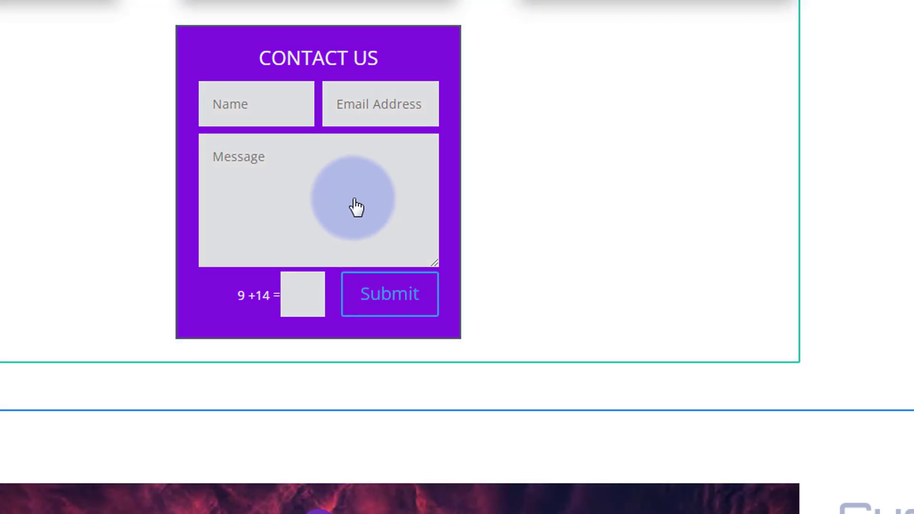
Save the styled contact form module to the Divi Library as 'footerform'
mouse_move(357, 206)
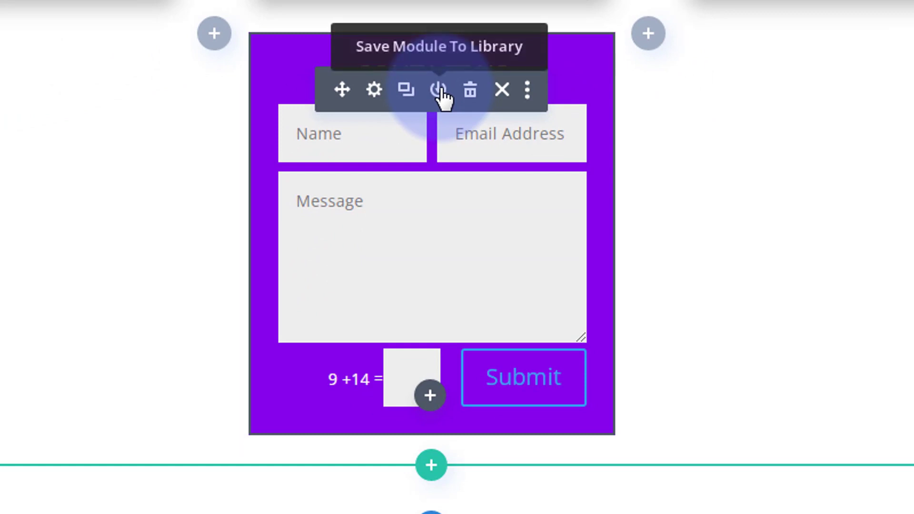
left_click(439, 89)
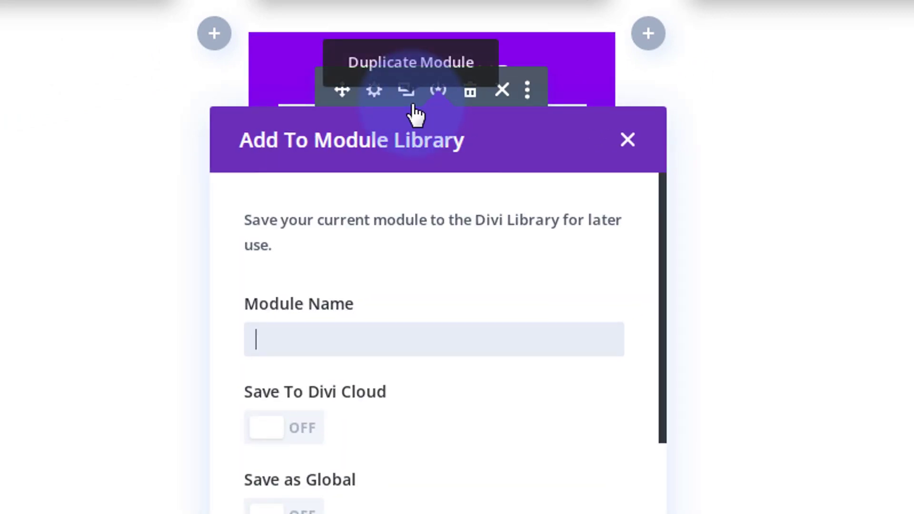
type("footer")
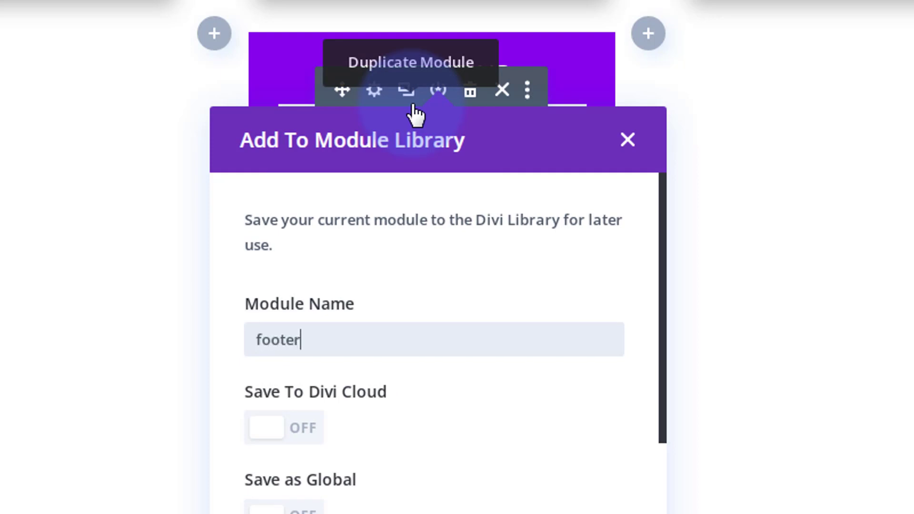
type("form")
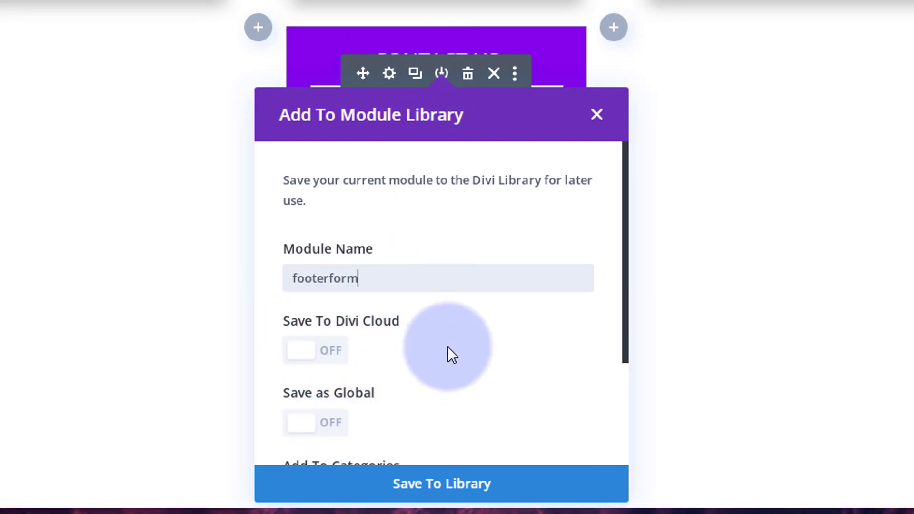
scroll(448, 348, "down", 4)
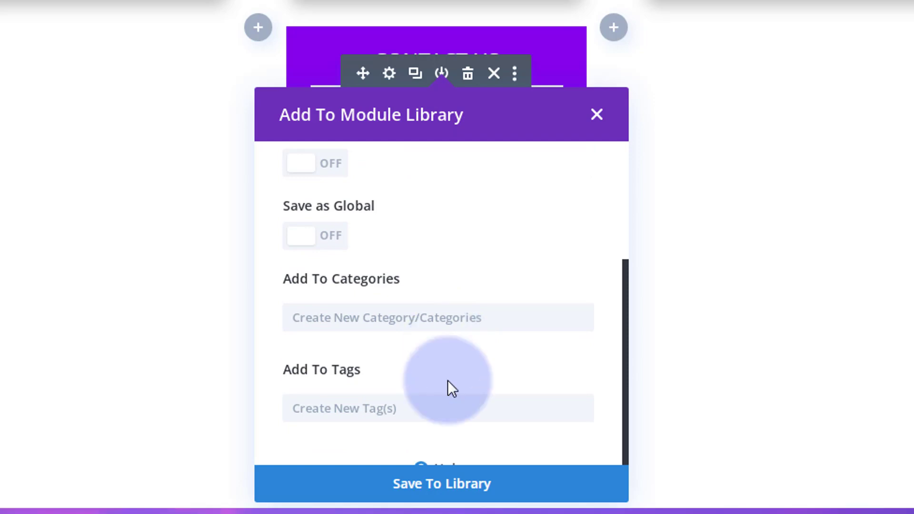
left_click(443, 484)
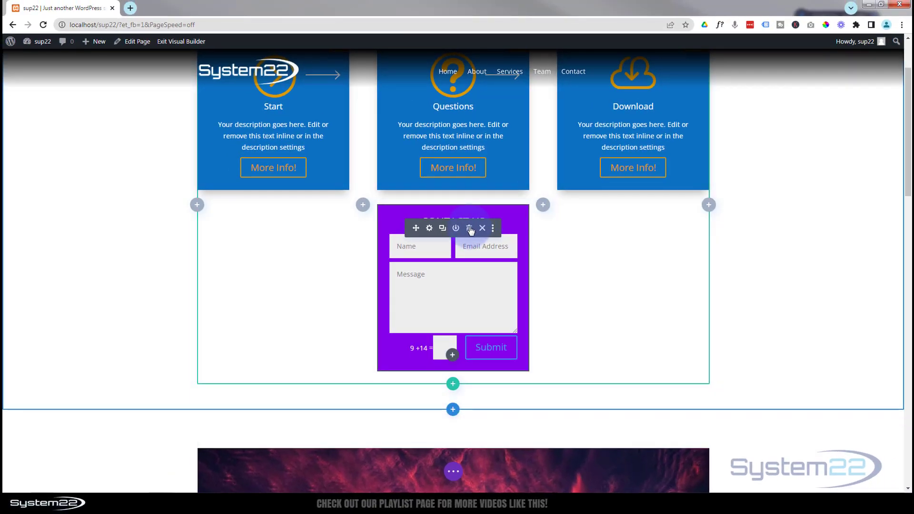
Delete the contact form from the page and scroll down to the existing blue footer
left_click(470, 229)
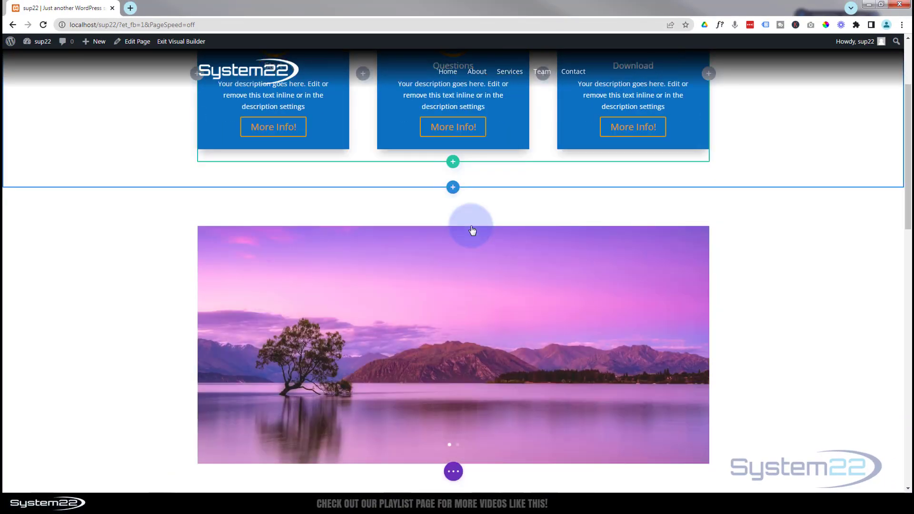
left_click(454, 473)
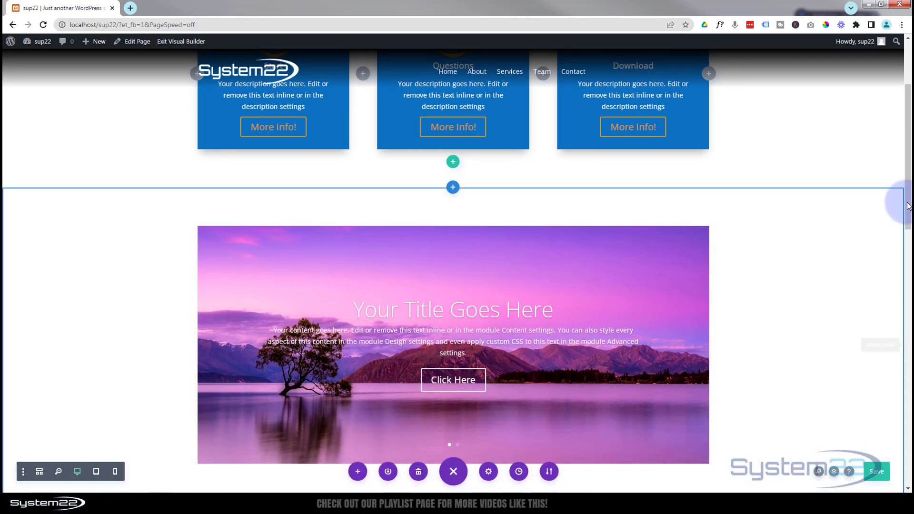
left_click_drag(908, 199, 908, 490)
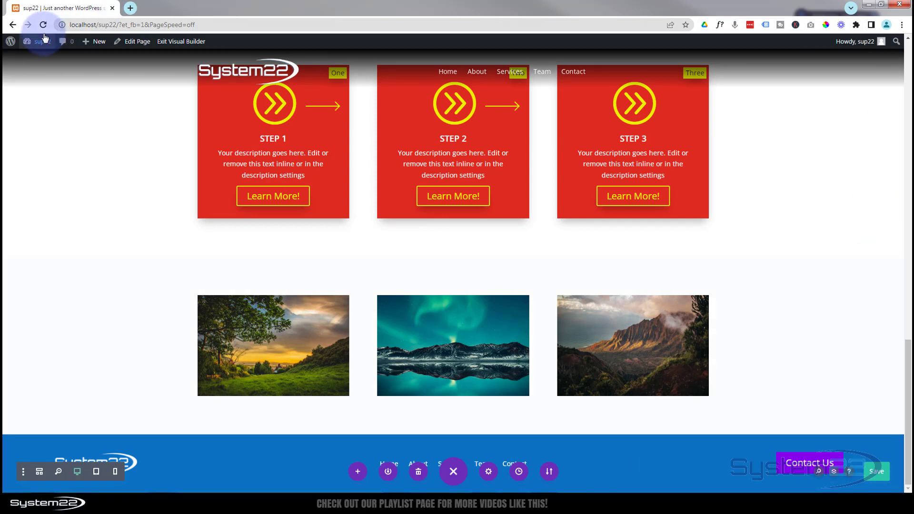
Open the Divi Theme Builder from the admin dashboard in a new tab
middle_click(29, 59)
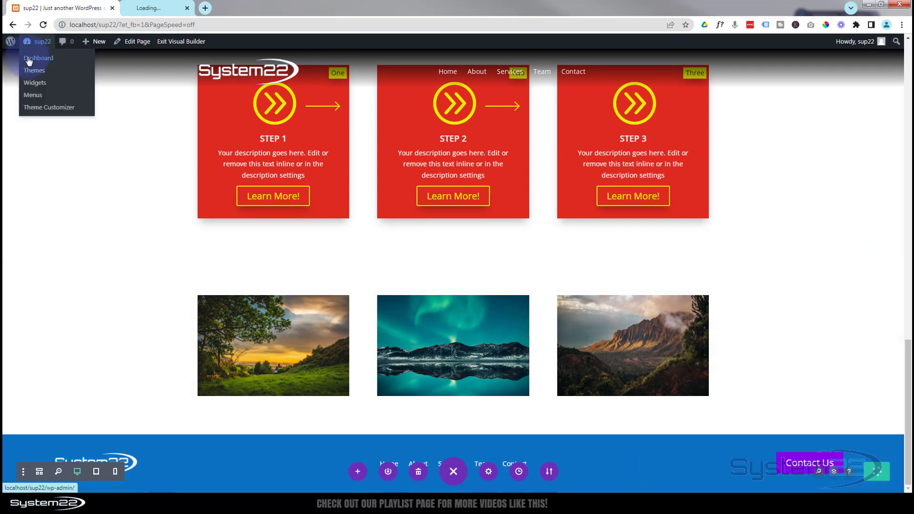
left_click(162, 7)
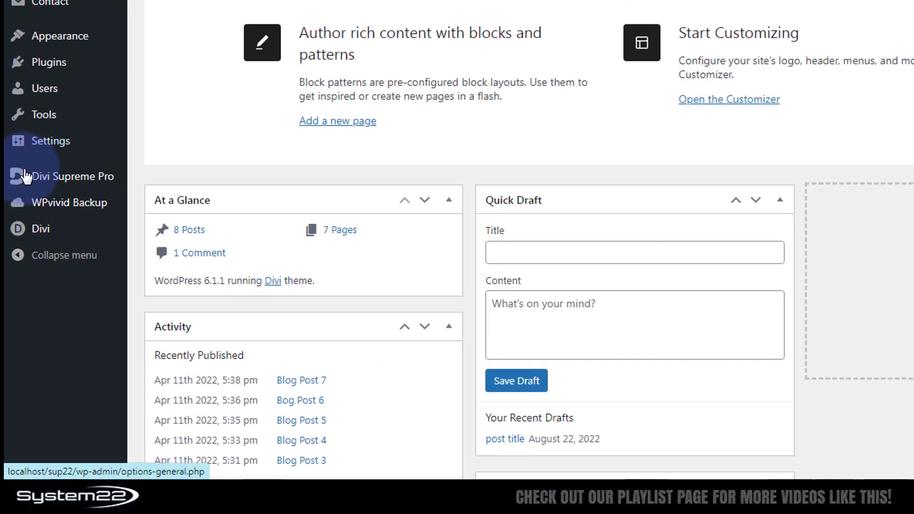
mouse_move(22, 341)
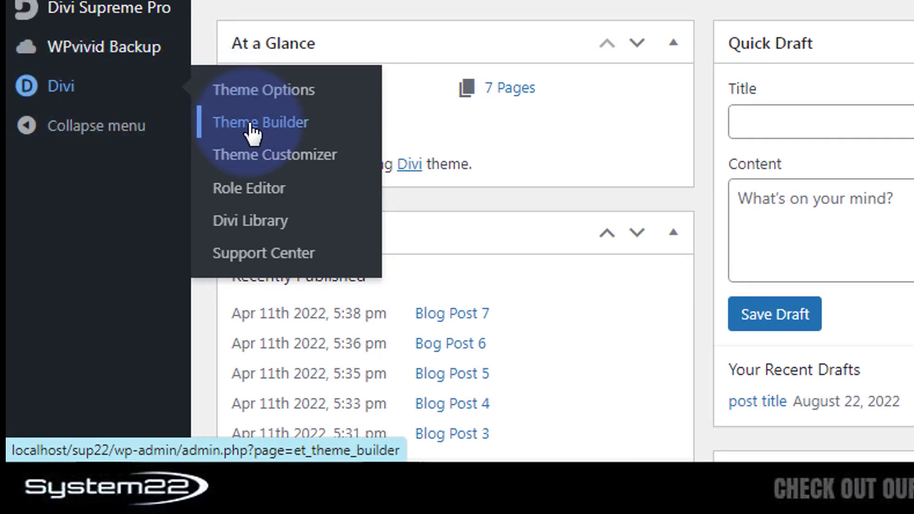
left_click(253, 131)
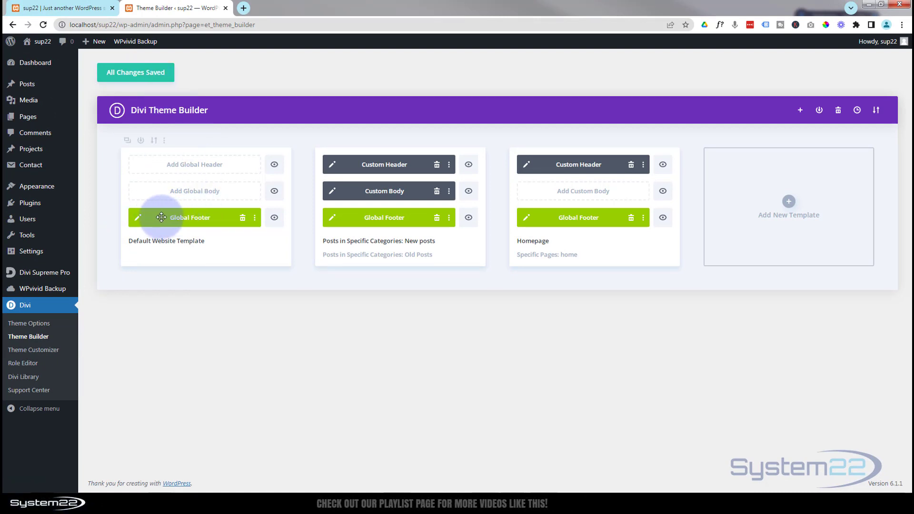
Delete the default template's Global Footer and build a new Global Footer from scratch
left_click(243, 219)
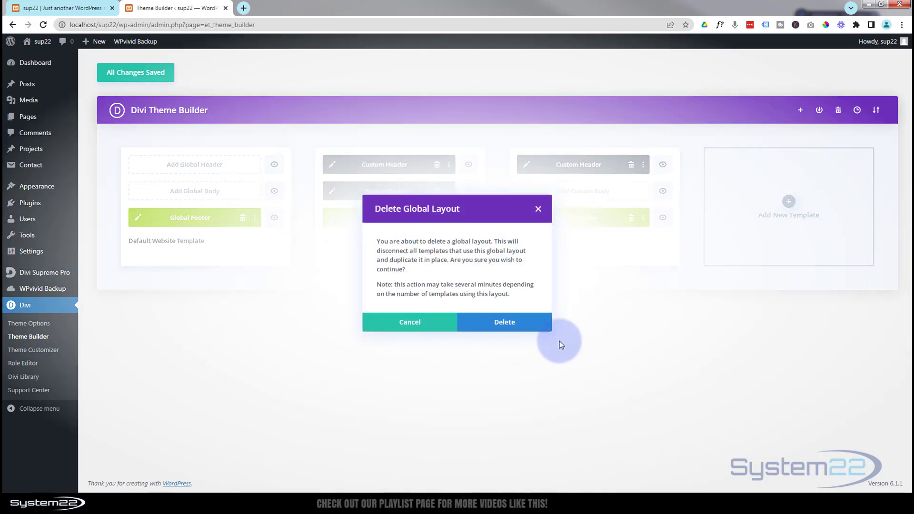
left_click(509, 323)
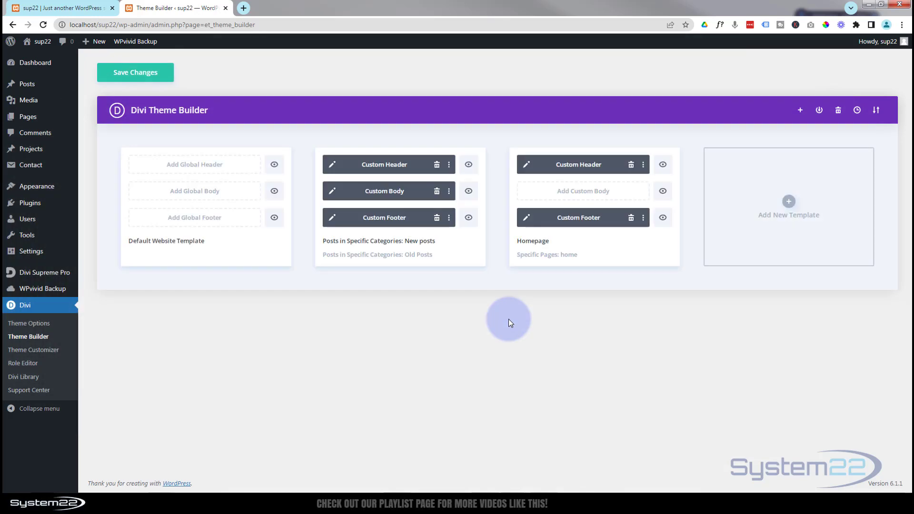
left_click(192, 219)
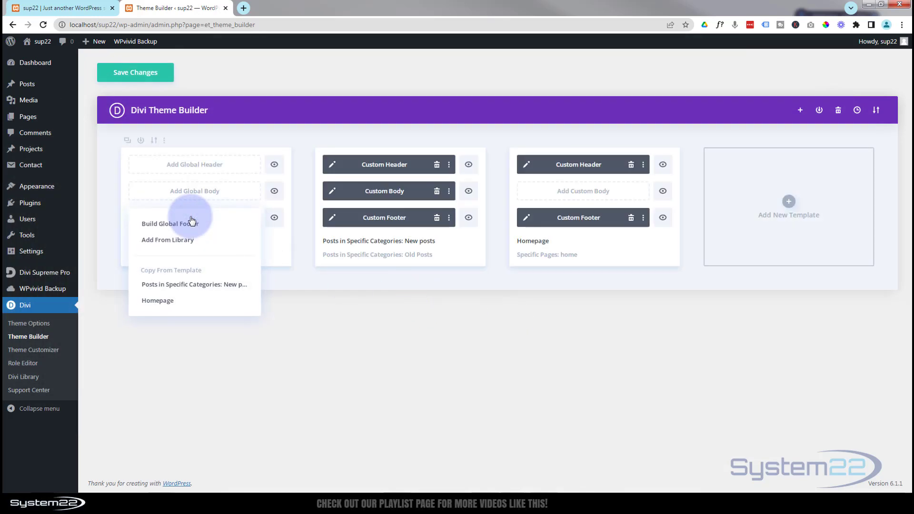
left_click(177, 228)
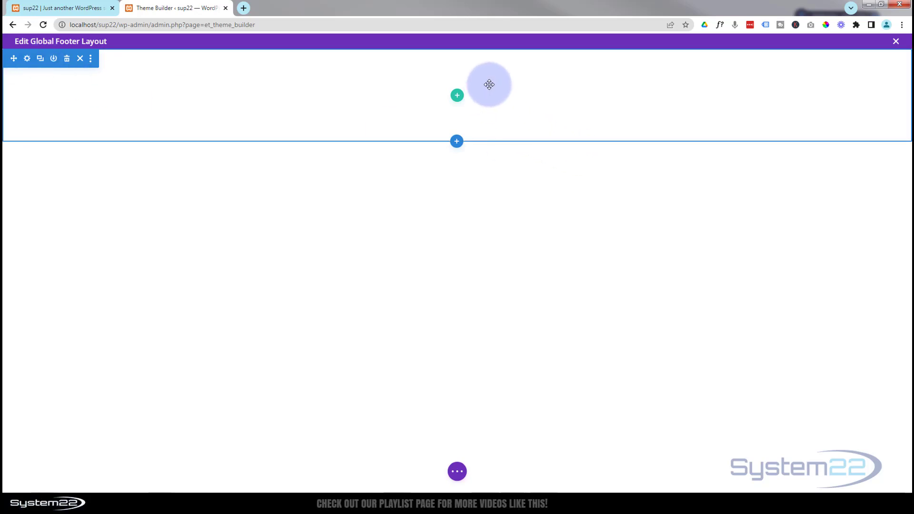
Insert a 1/4-1/2-1/4 row with an Image module in its first column
left_click(457, 96)
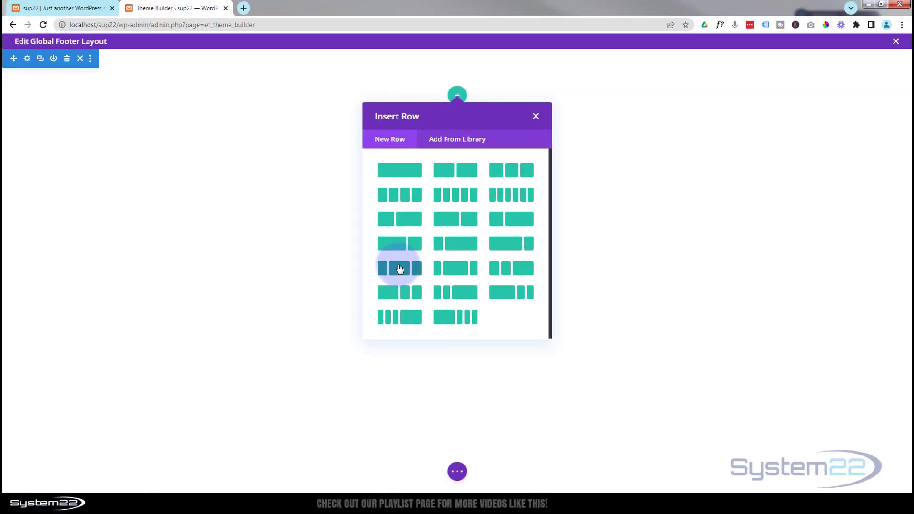
left_click(399, 270)
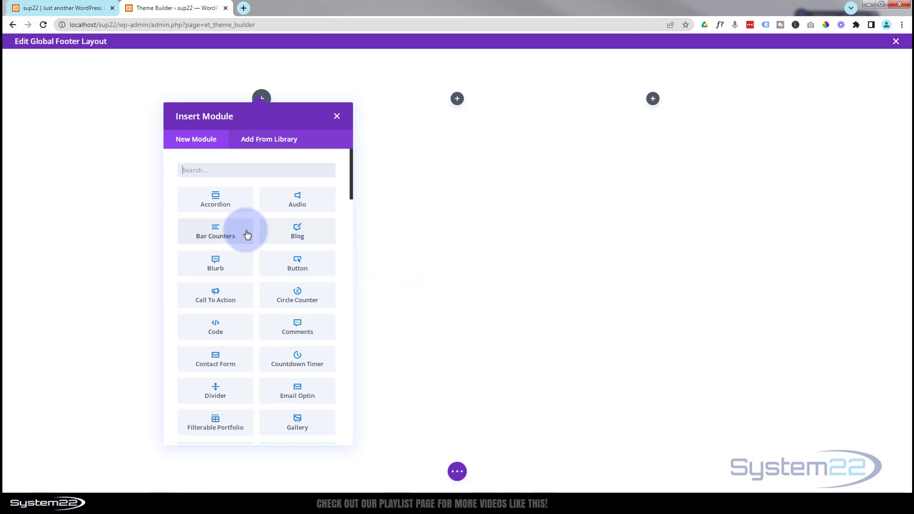
scroll(247, 233, "down", 3)
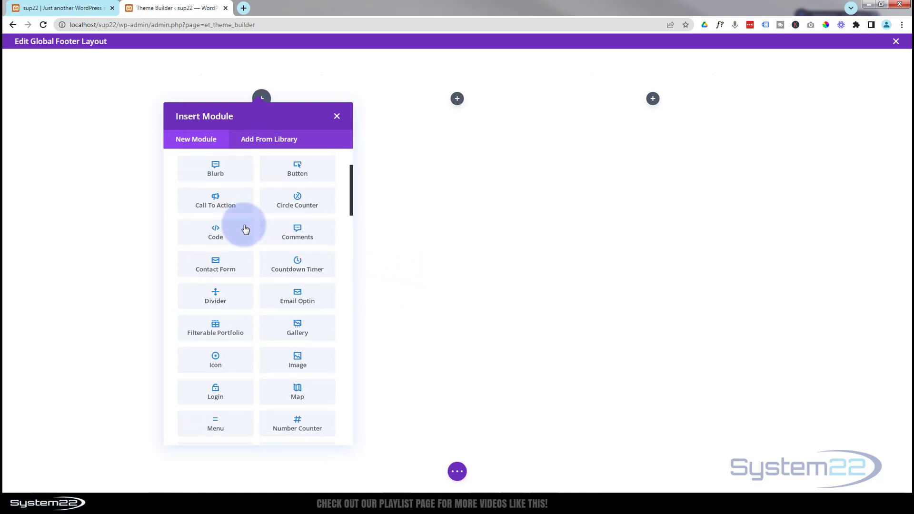
scroll(246, 230, "down", 1)
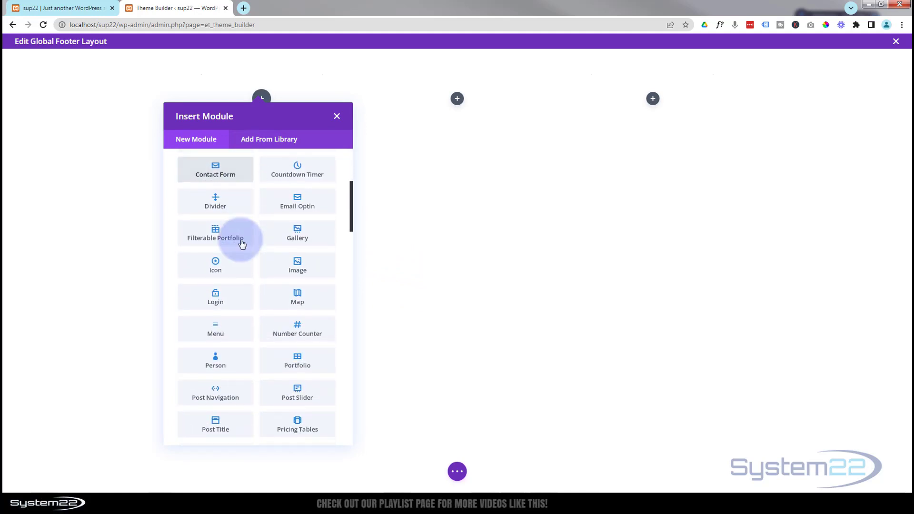
left_click(308, 270)
left_click(651, 358)
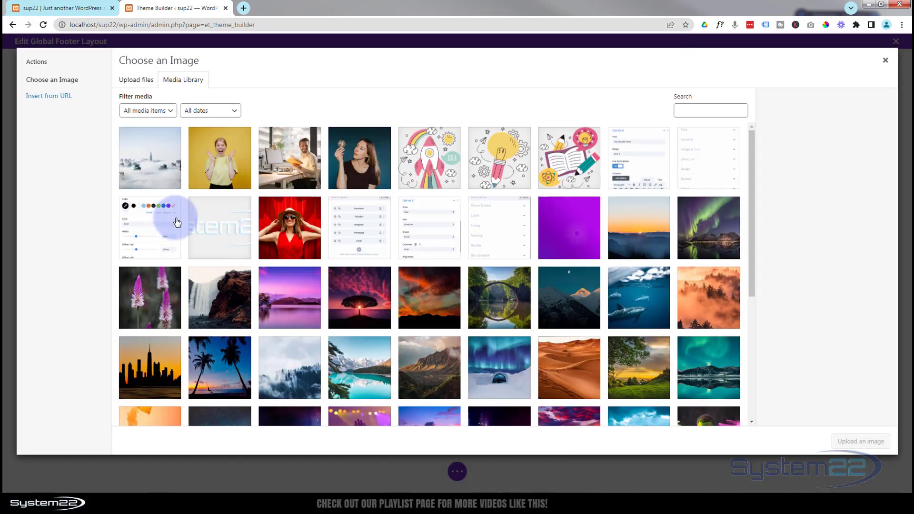
Set the Image module to the System22 logo, check its link options, and save
left_click(231, 230)
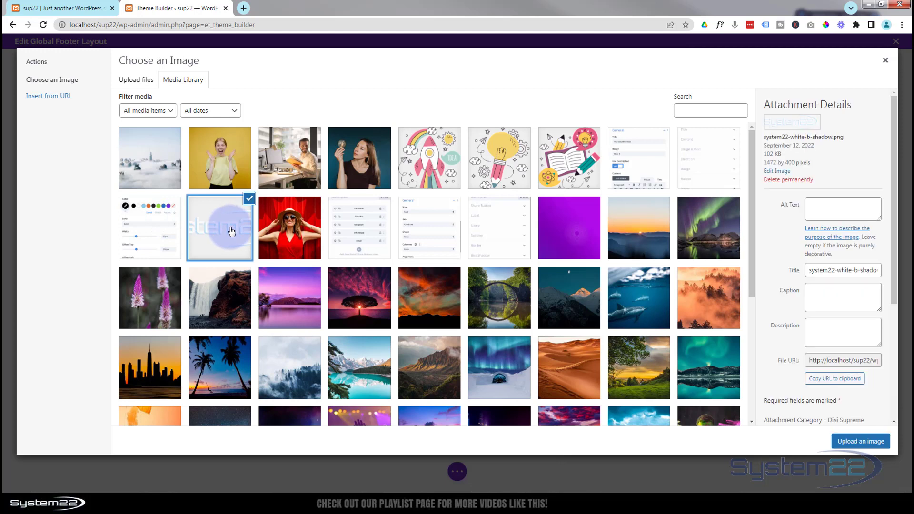
left_click(861, 442)
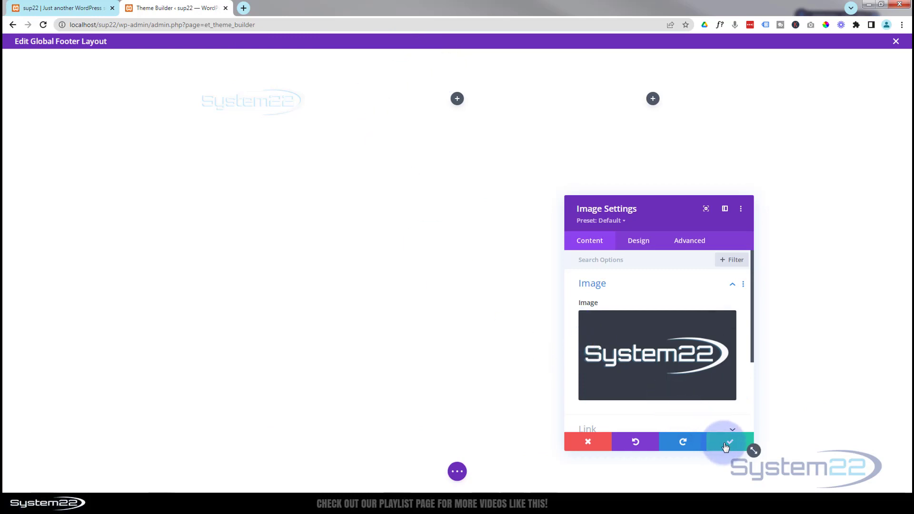
scroll(662, 376, "down", 3)
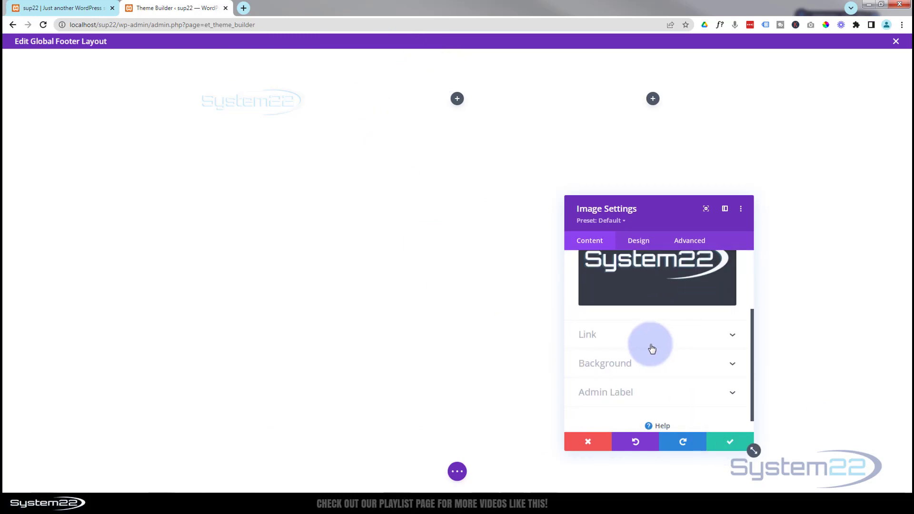
left_click(645, 337)
scroll(644, 336, "up", 1)
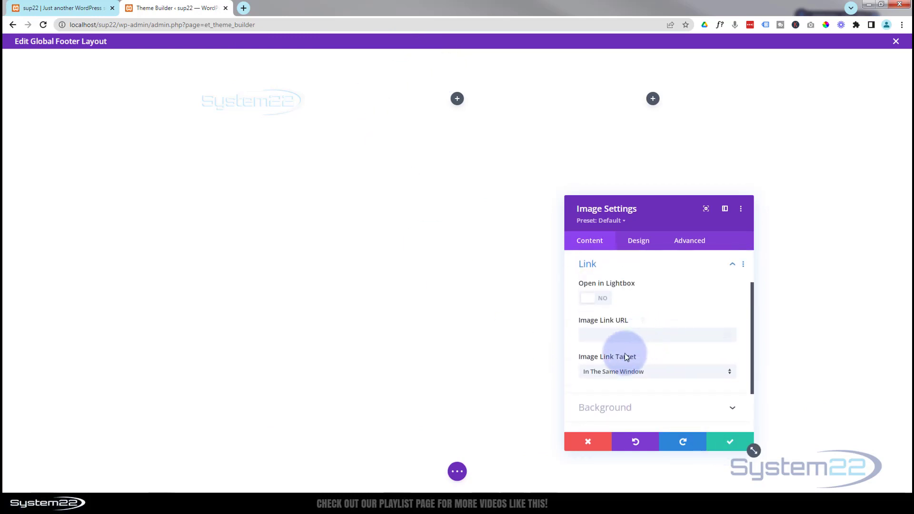
left_click(591, 335)
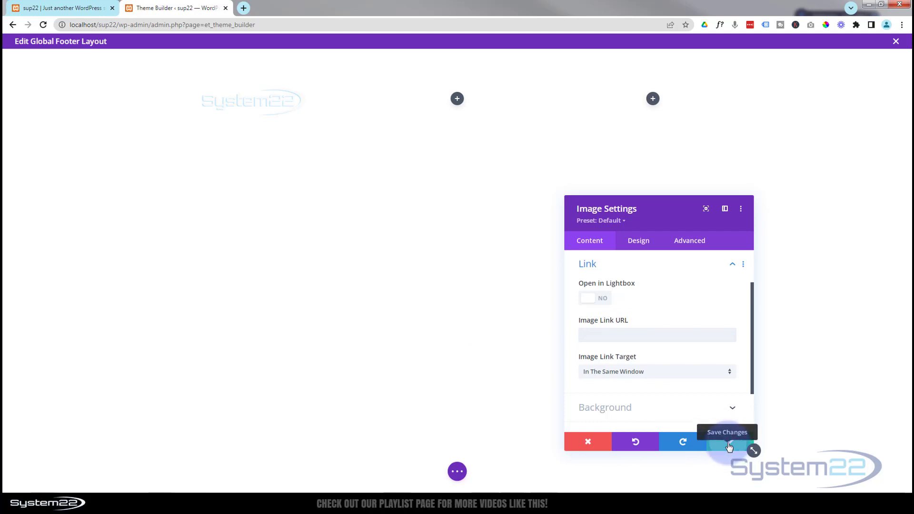
left_click(729, 446)
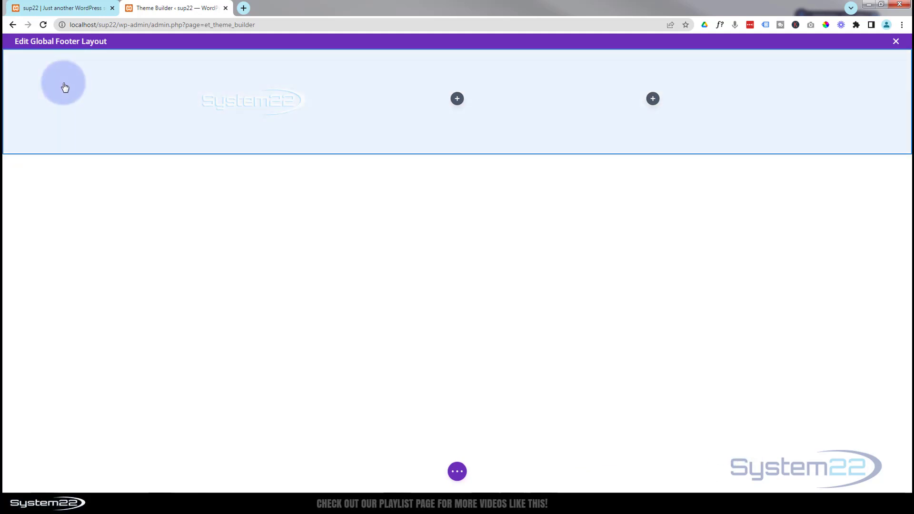
Apply the saved blue #0c71c3 swatch as the footer section's background
mouse_move(99, 100)
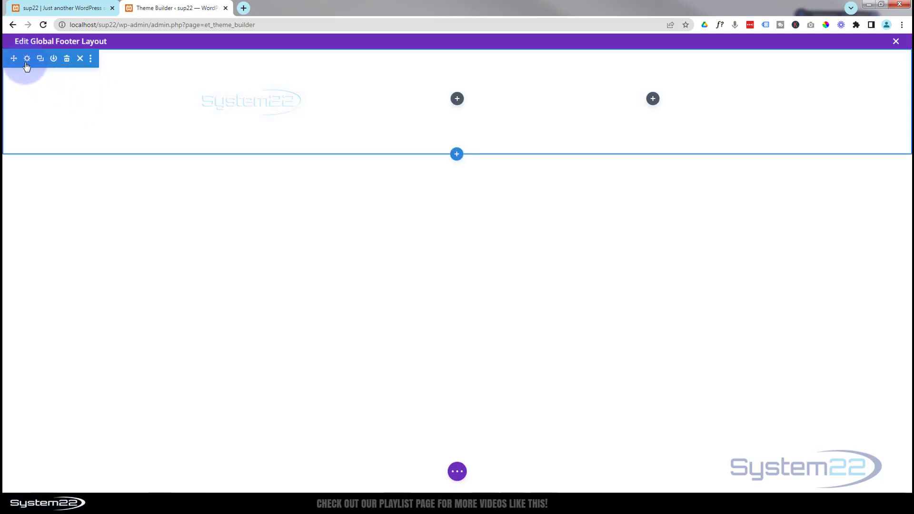
left_click(27, 59)
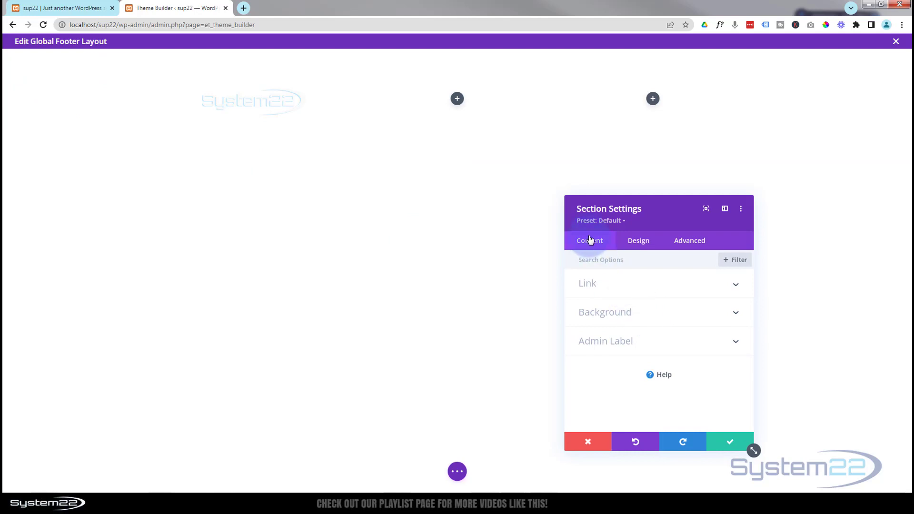
left_click(619, 312)
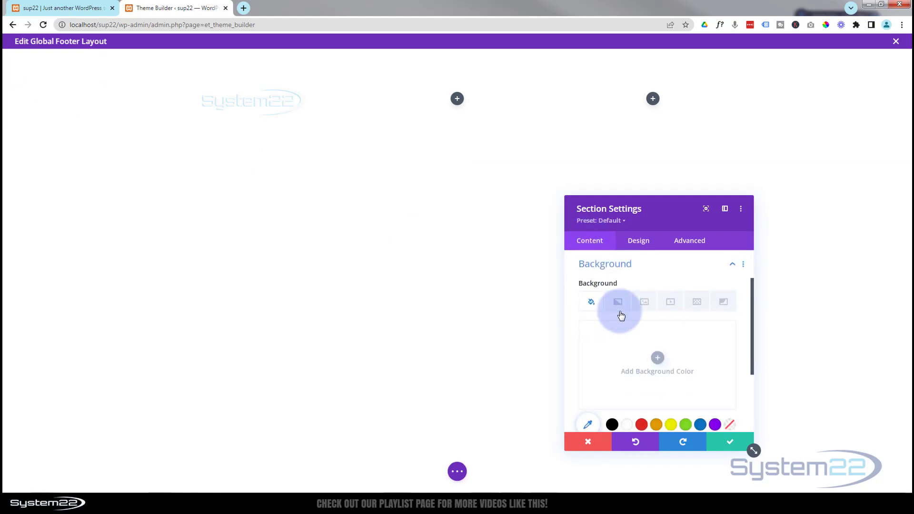
scroll(619, 338, "down", 1)
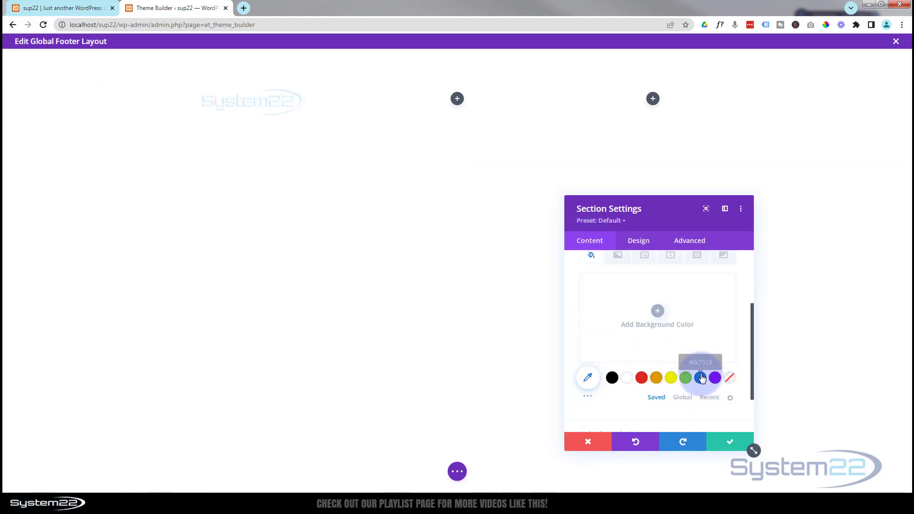
left_click(702, 377)
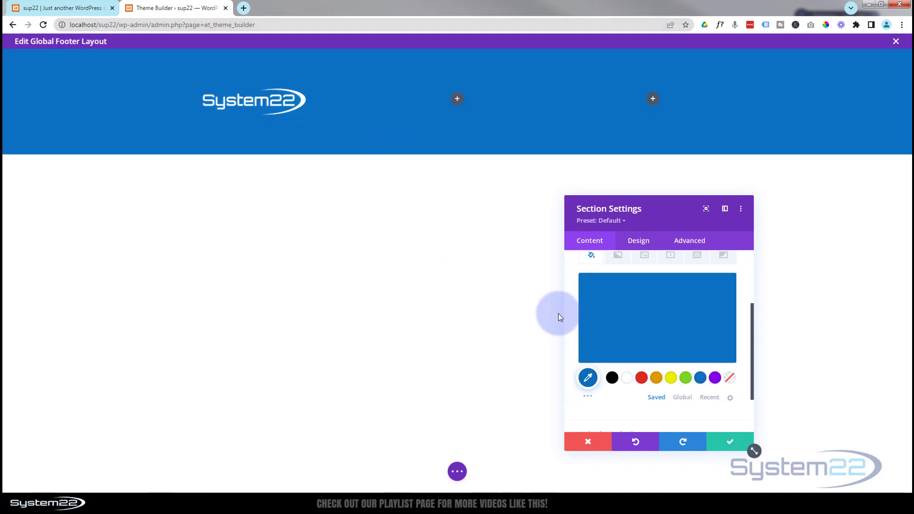
left_click(738, 444)
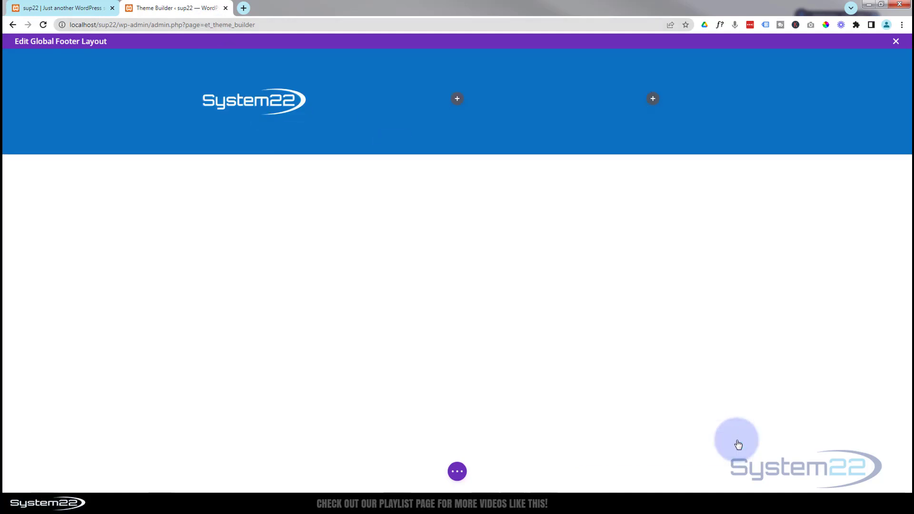
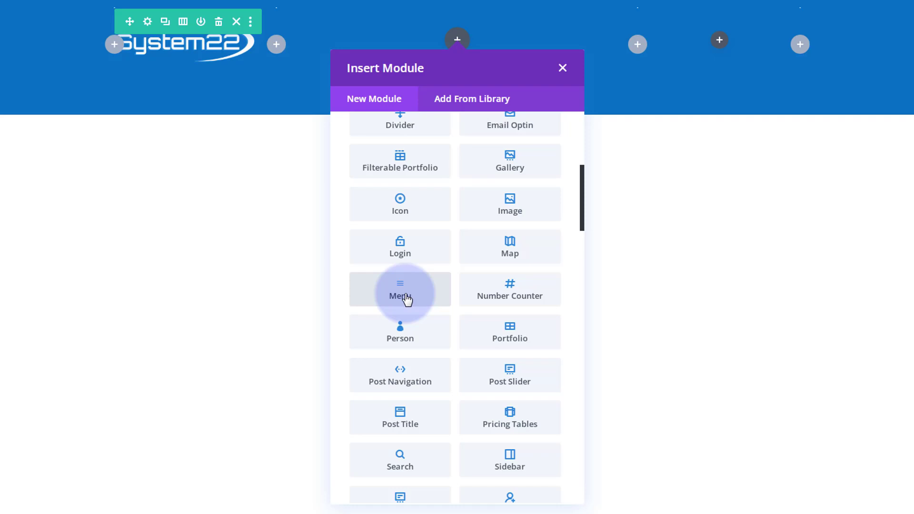
Add a Menu module to the middle column showing the 'top' menu, with its white background removed
left_click(407, 299)
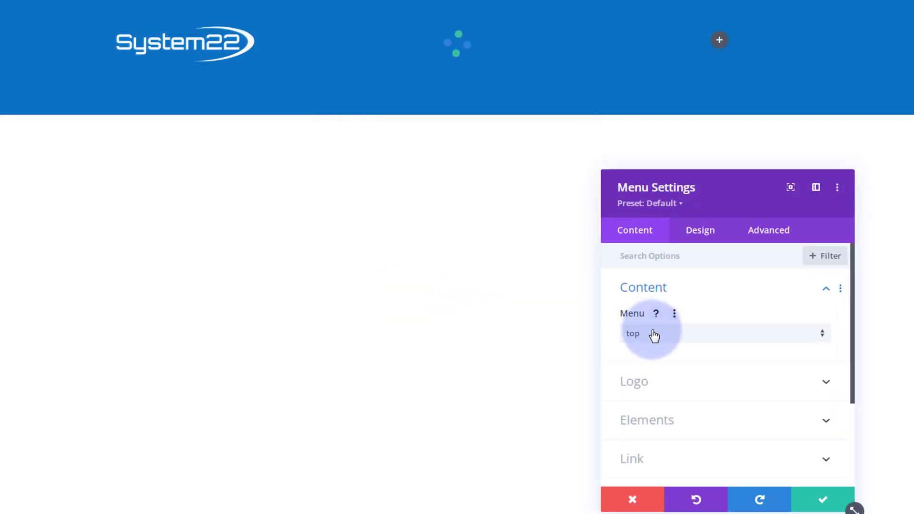
left_click(672, 334)
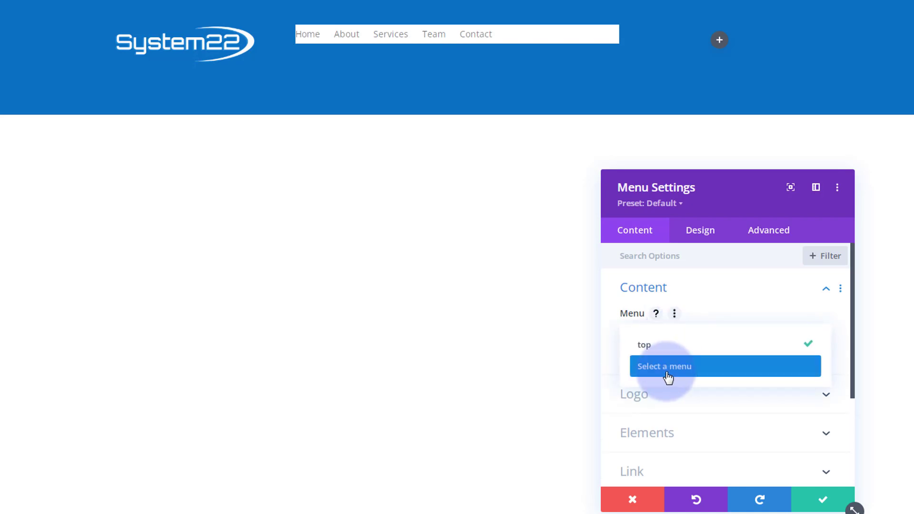
left_click(661, 351)
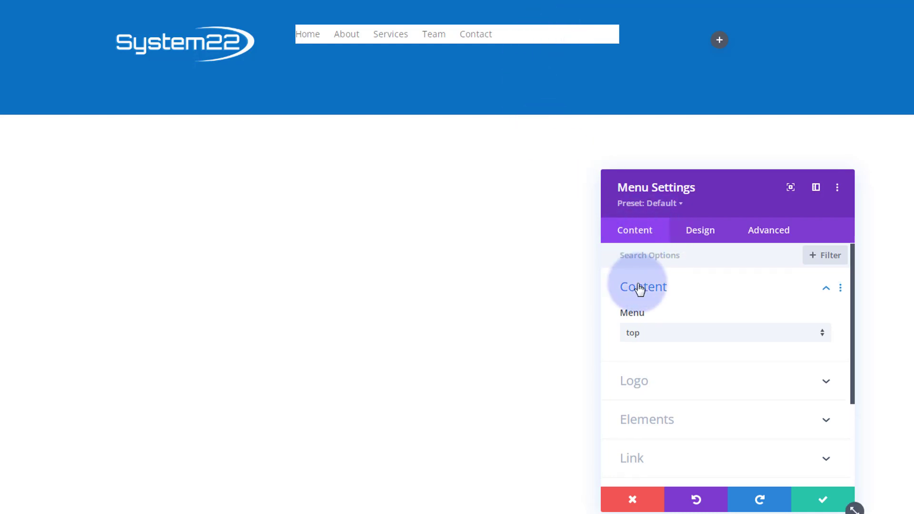
scroll(639, 288, "down", 3)
left_click(711, 379)
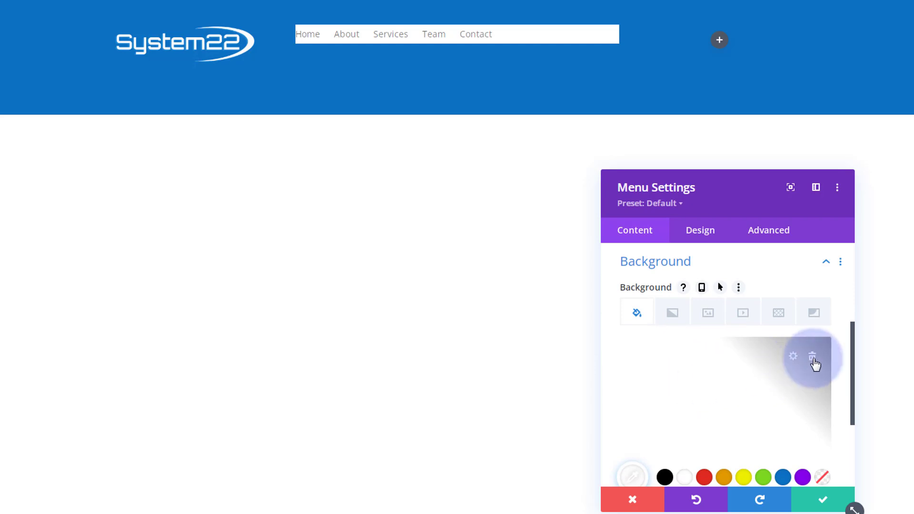
left_click(812, 357)
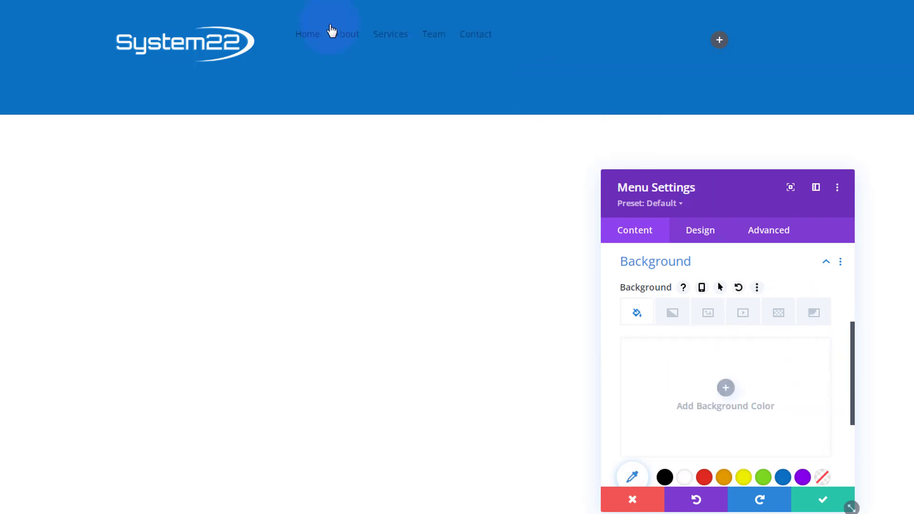
Make the menu's active link and text colour white, centre the links, and save
left_click(695, 231)
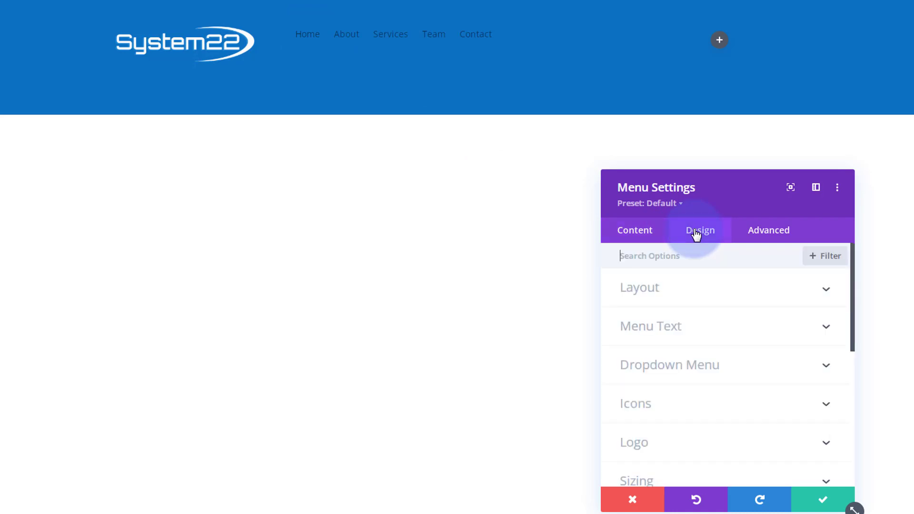
left_click(725, 328)
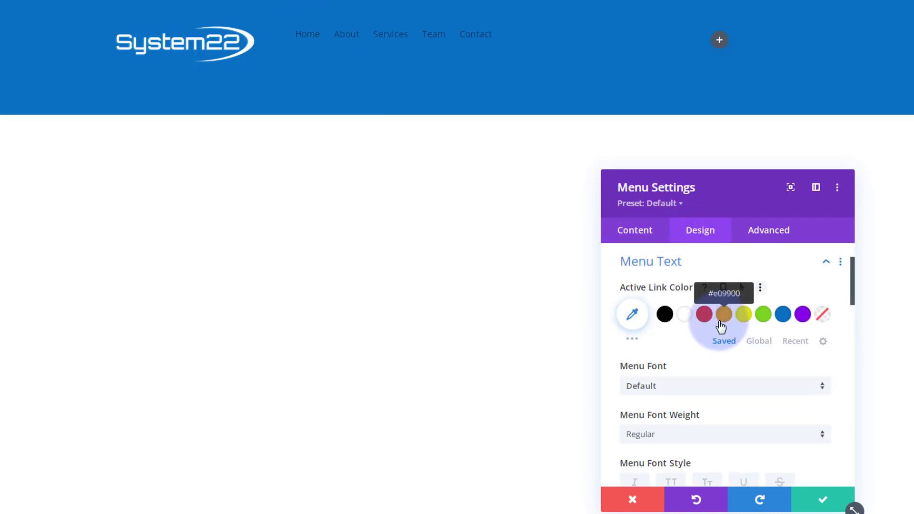
left_click(685, 316)
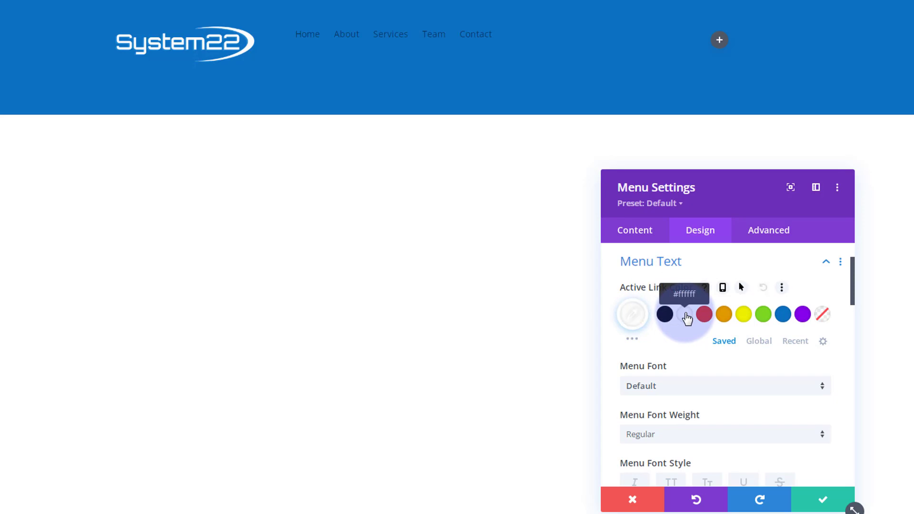
scroll(688, 326, "down", 3)
scroll(688, 329, "down", 2)
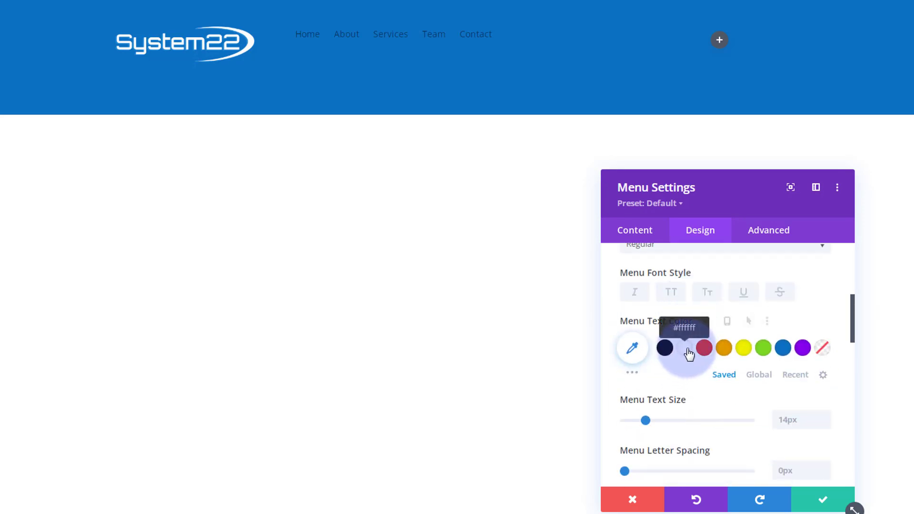
left_click(686, 348)
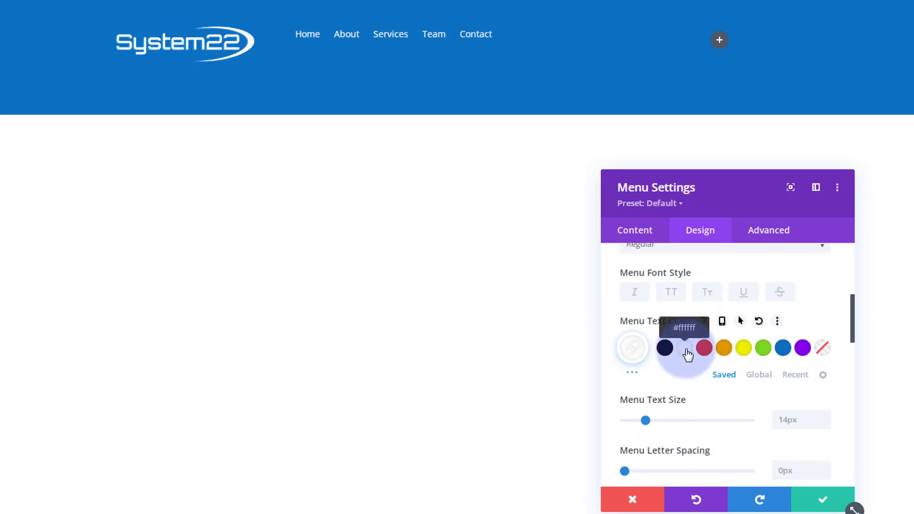
scroll(687, 355, "down", 3)
scroll(686, 348, "down", 3)
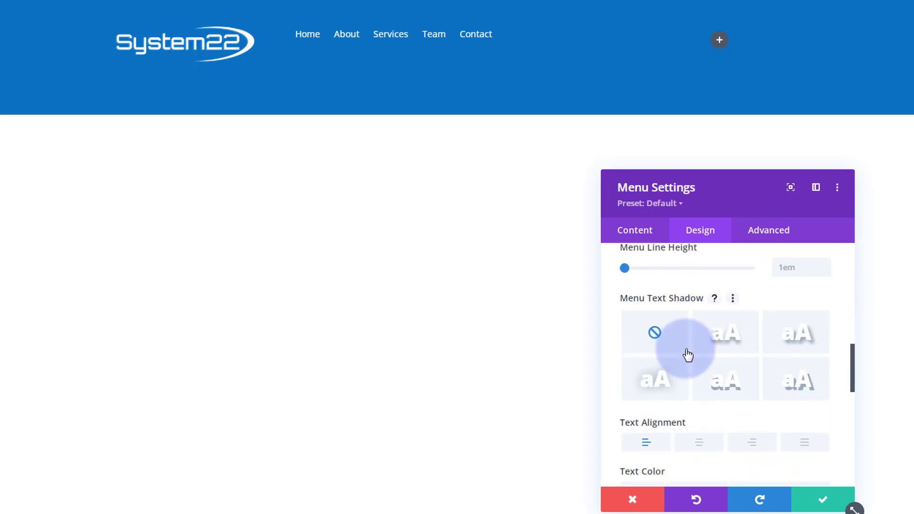
left_click(700, 444)
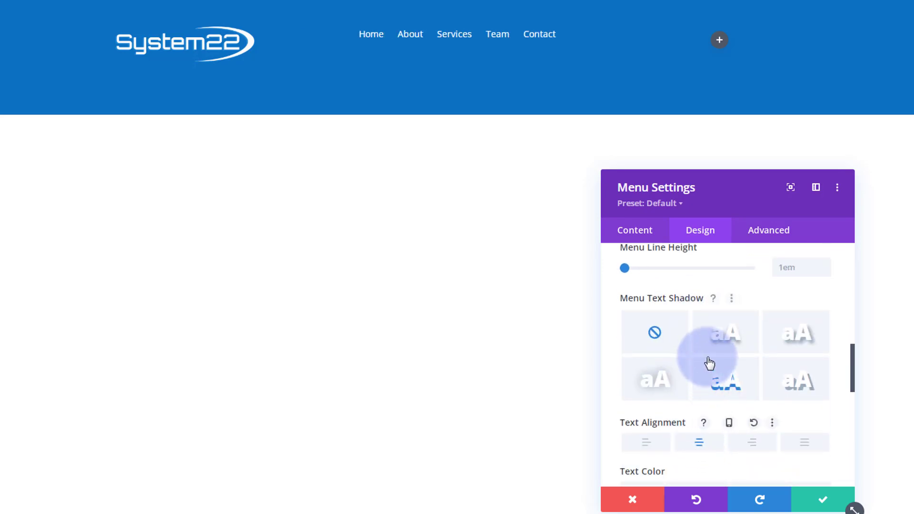
left_click(829, 503)
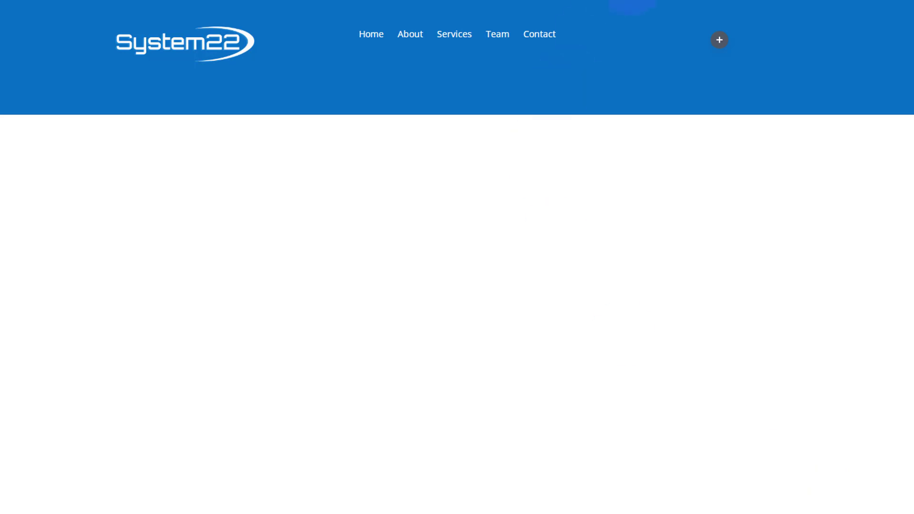
Insert a Button module in the right column reading 'Contact Us' and save it
left_click(719, 42)
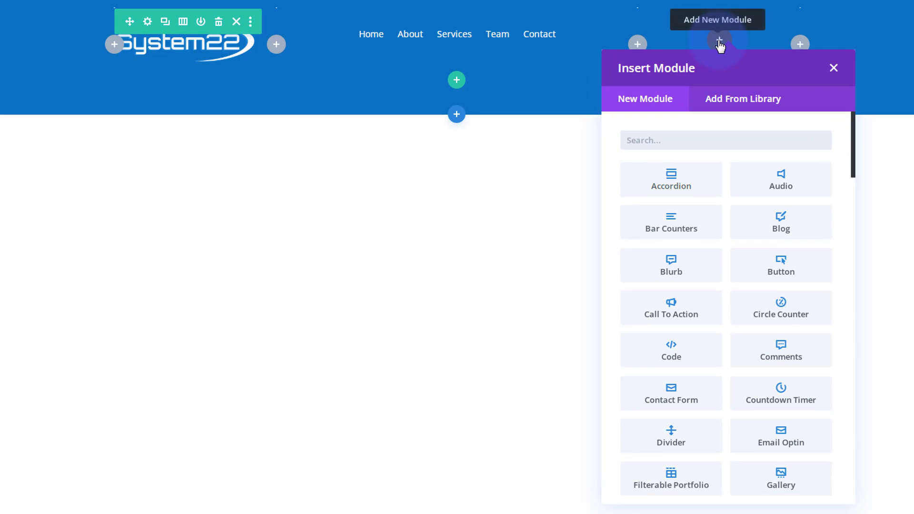
left_click(787, 270)
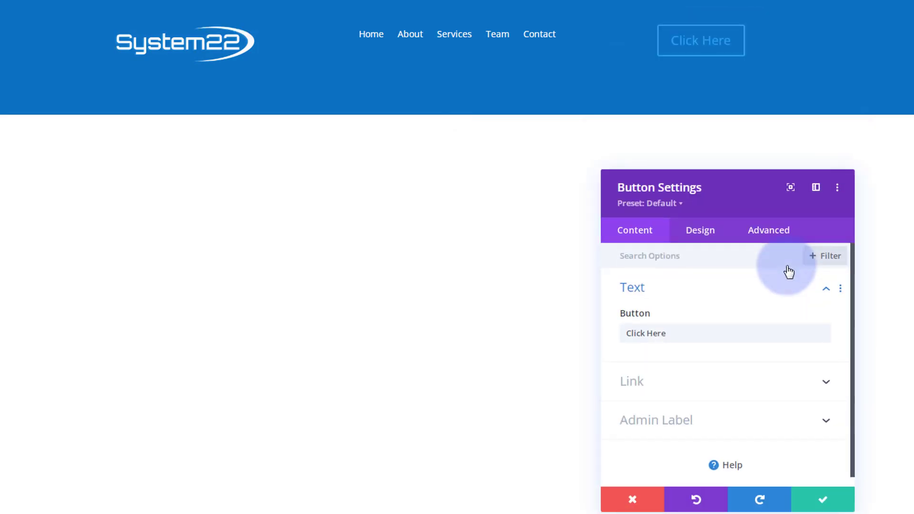
left_click_drag(676, 332, 595, 332)
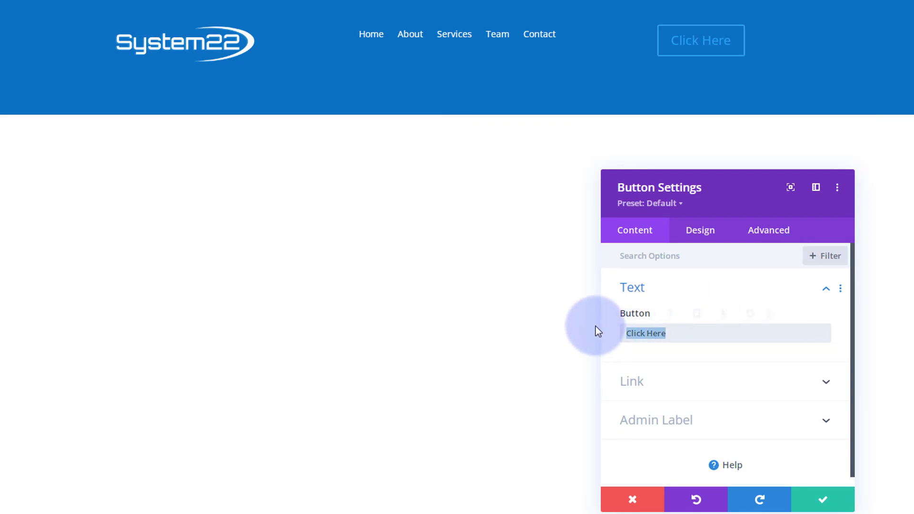
type("Contact Us")
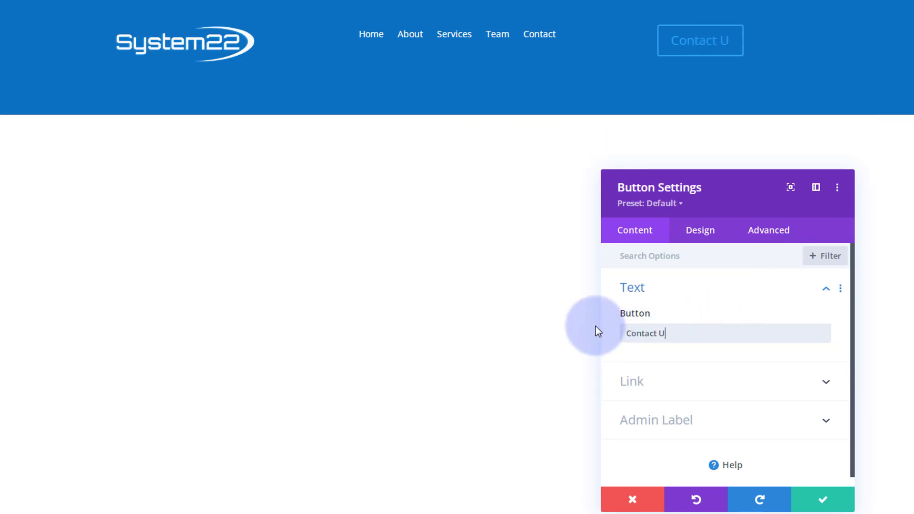
left_click(829, 504)
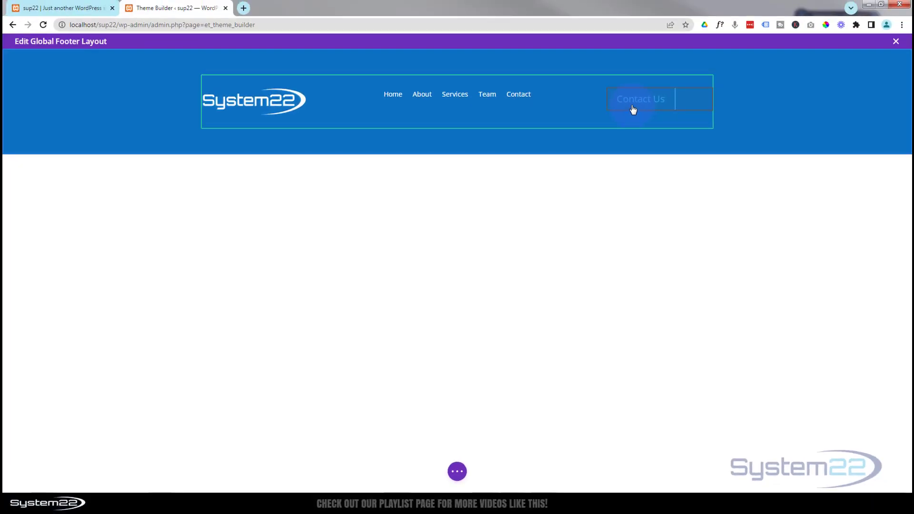
Open the WordPress Dashboard in a new browser tab
left_click(43, 8)
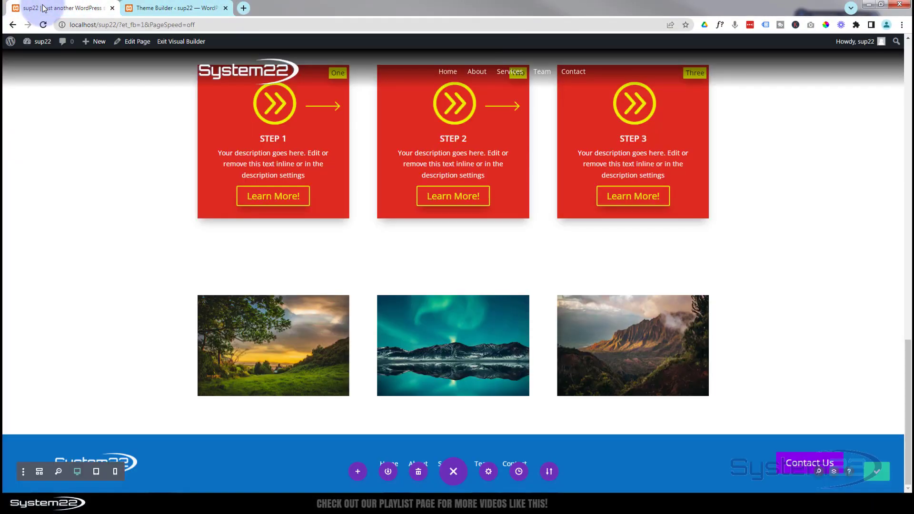
mouse_move(30, 47)
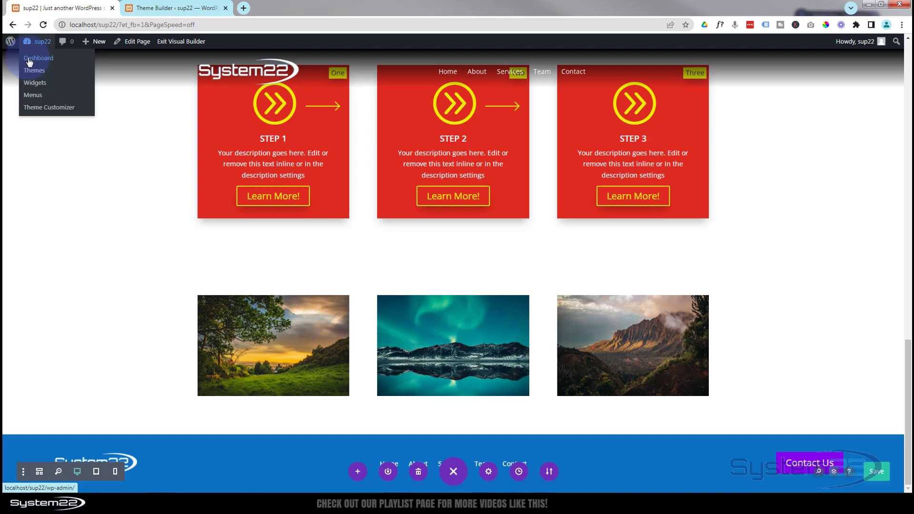
middle_click(29, 62)
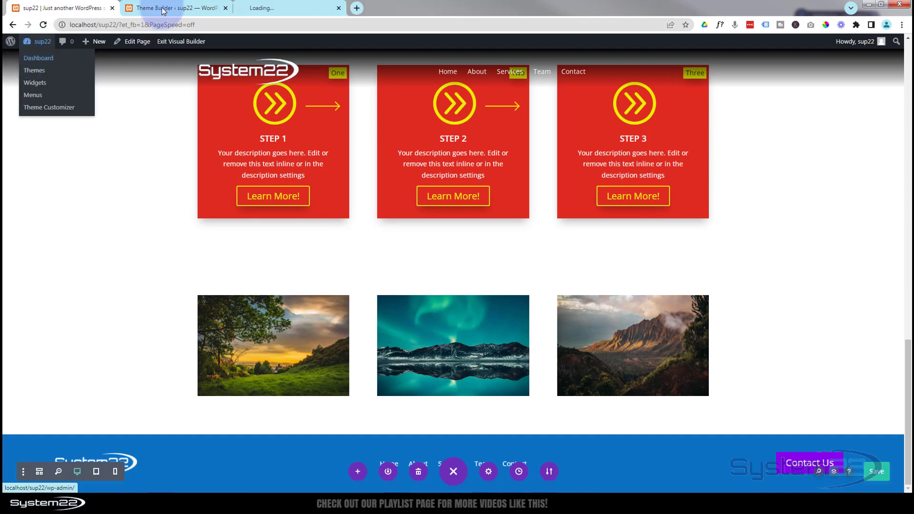
left_click(269, 8)
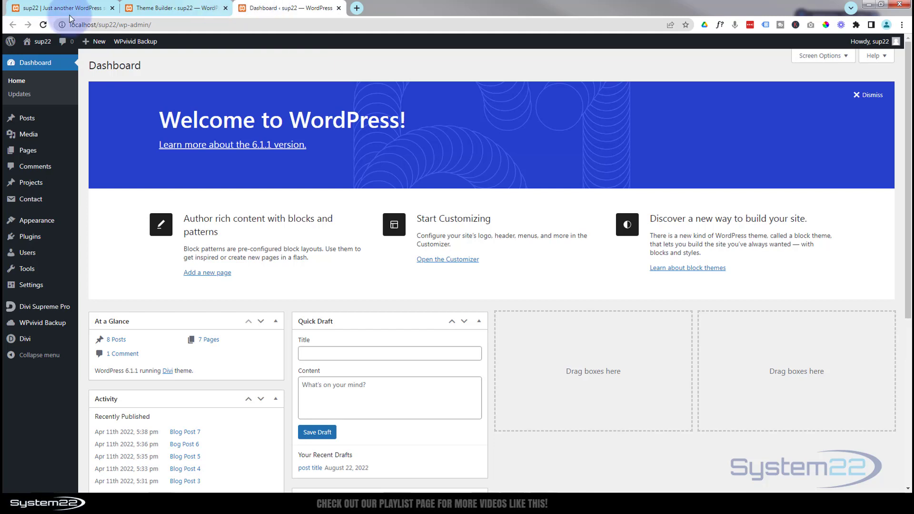
Save the Divi Supreme Pro settings with Enable Divi Popup on, then return to Theme Builder
mouse_move(36, 42)
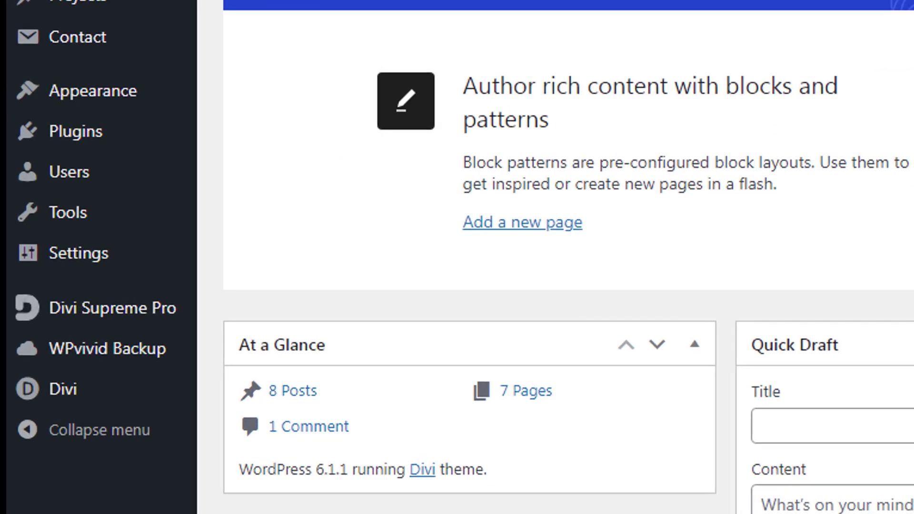
mouse_move(19, 310)
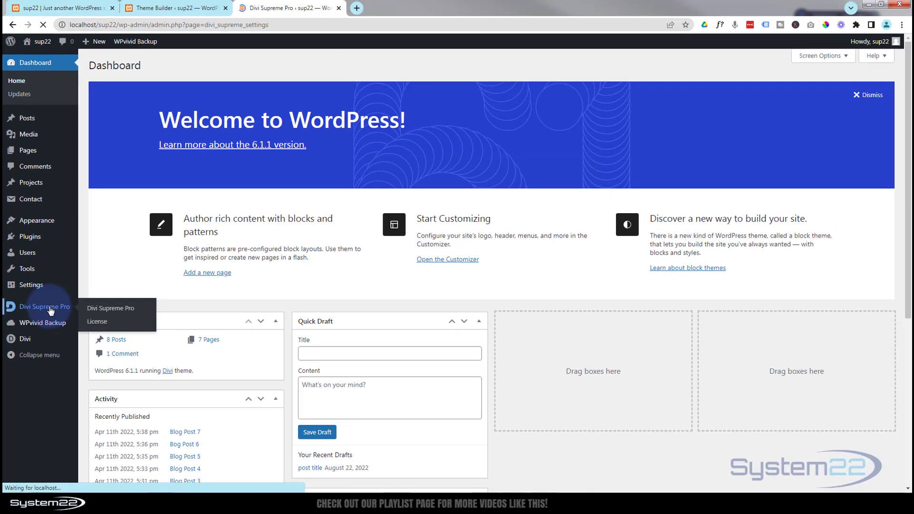
left_click(91, 314)
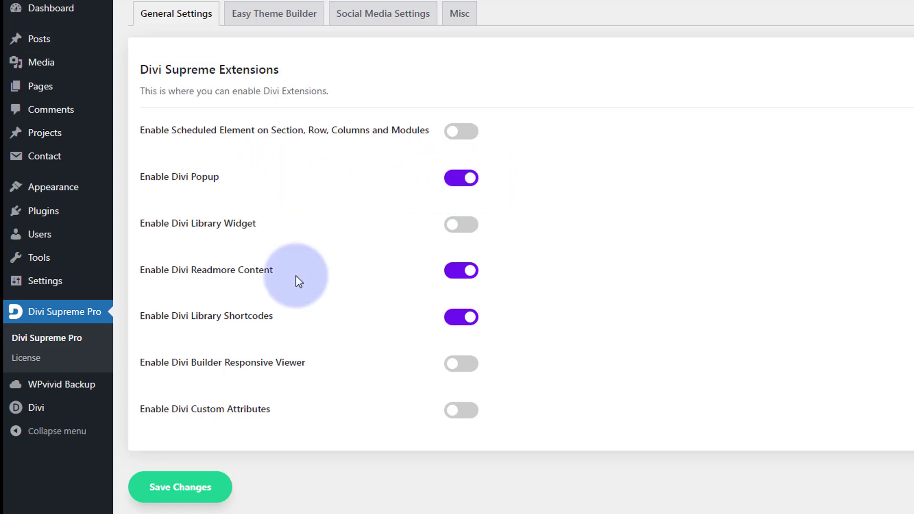
left_click(165, 496)
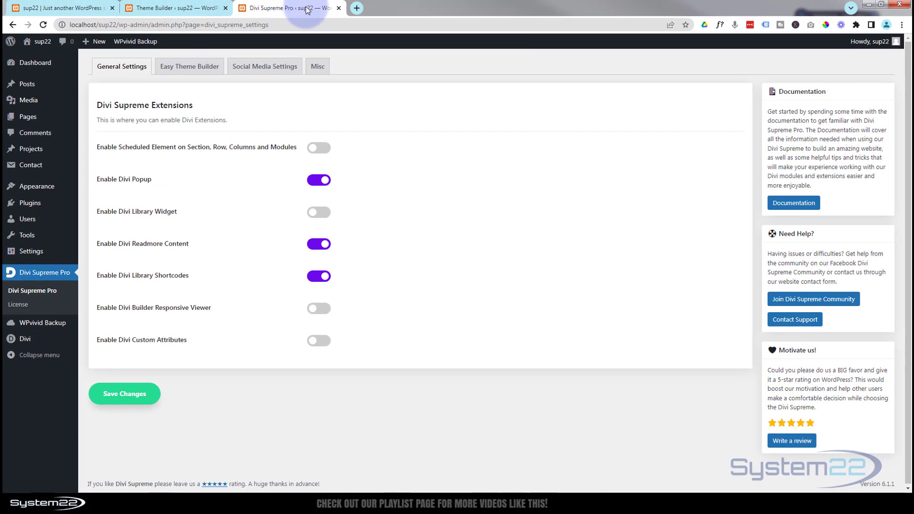
left_click(184, 11)
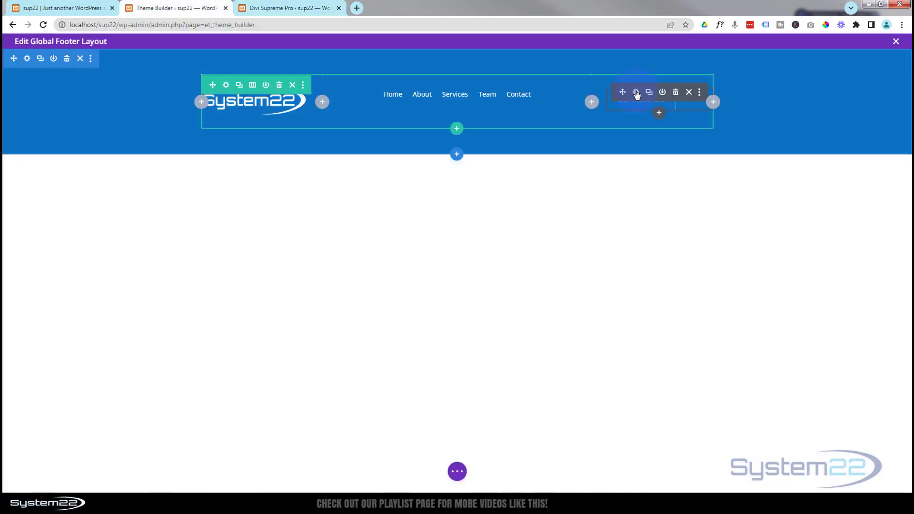
Give the Contact Us button centre alignment and Light text colour, and save
left_click(637, 93)
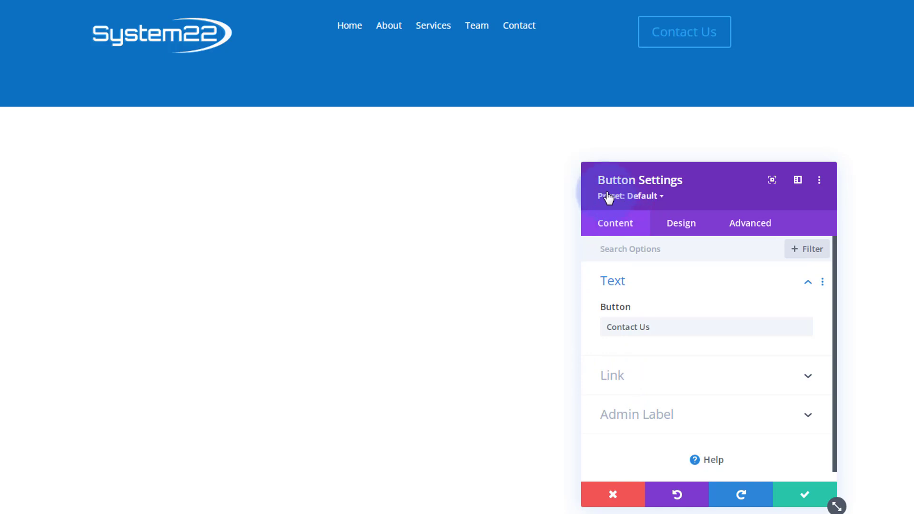
left_click(688, 228)
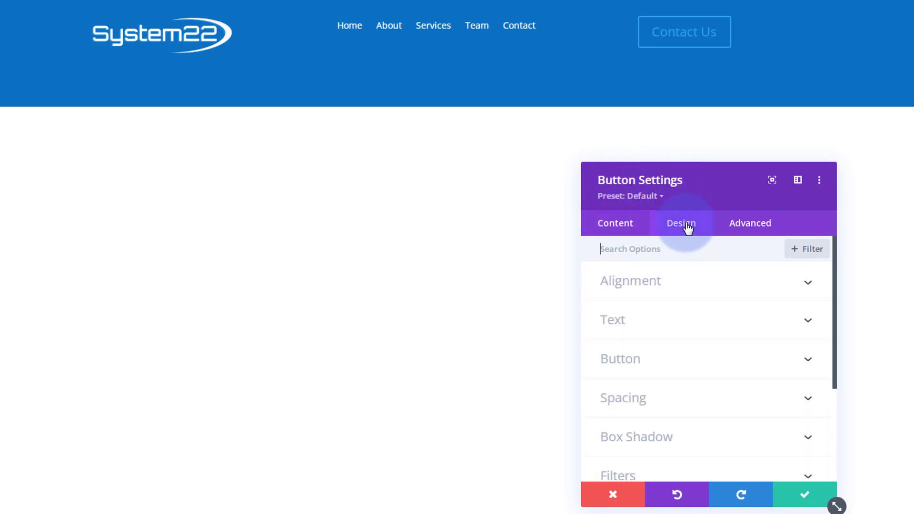
left_click(691, 279)
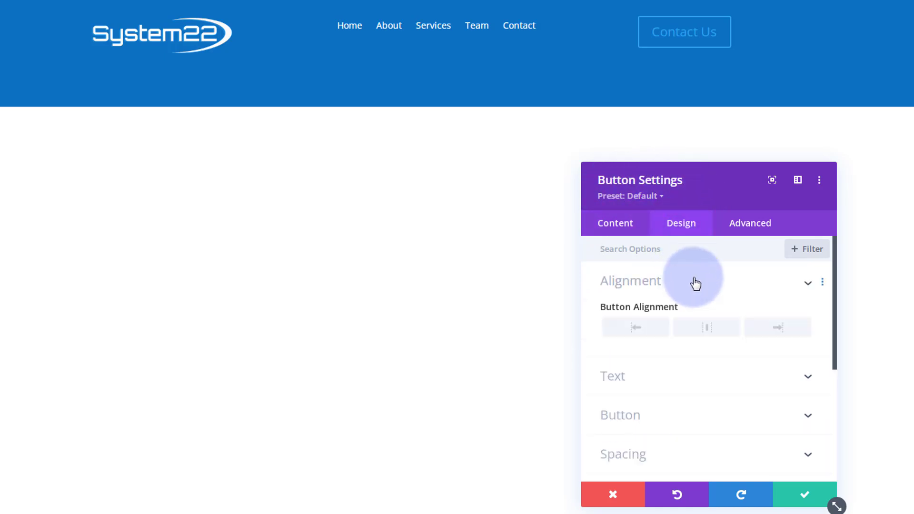
left_click(705, 334)
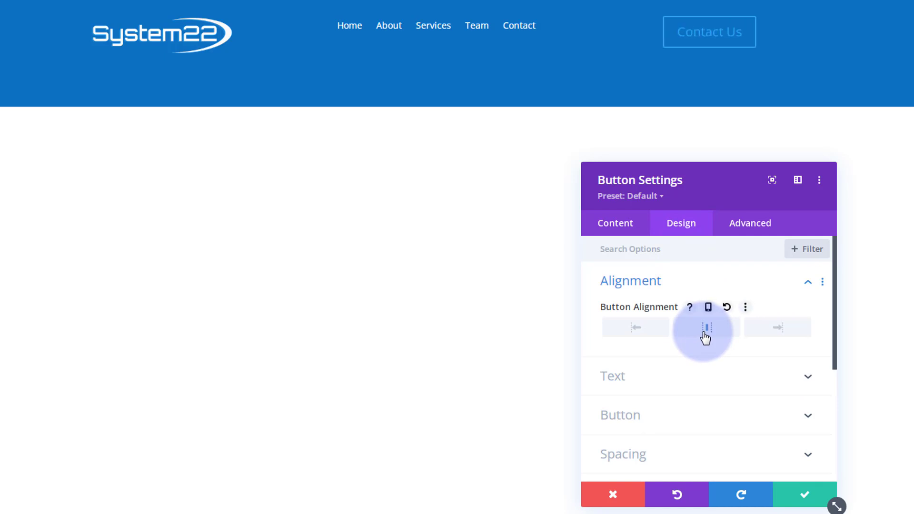
scroll(704, 333, "down", 2)
left_click(693, 318)
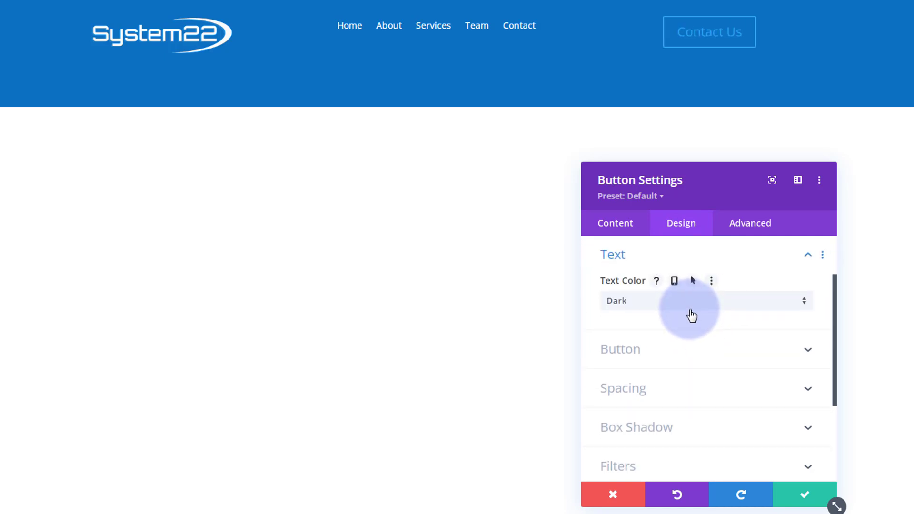
left_click(681, 307)
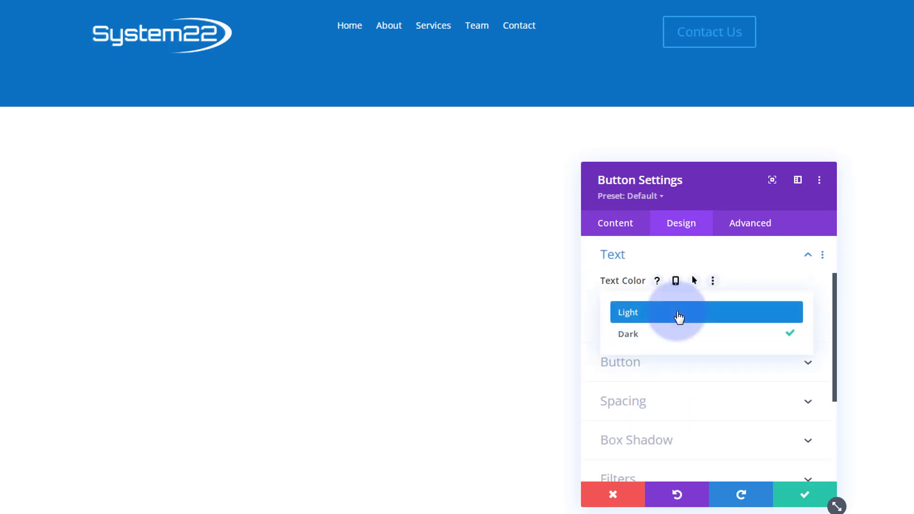
left_click(679, 318)
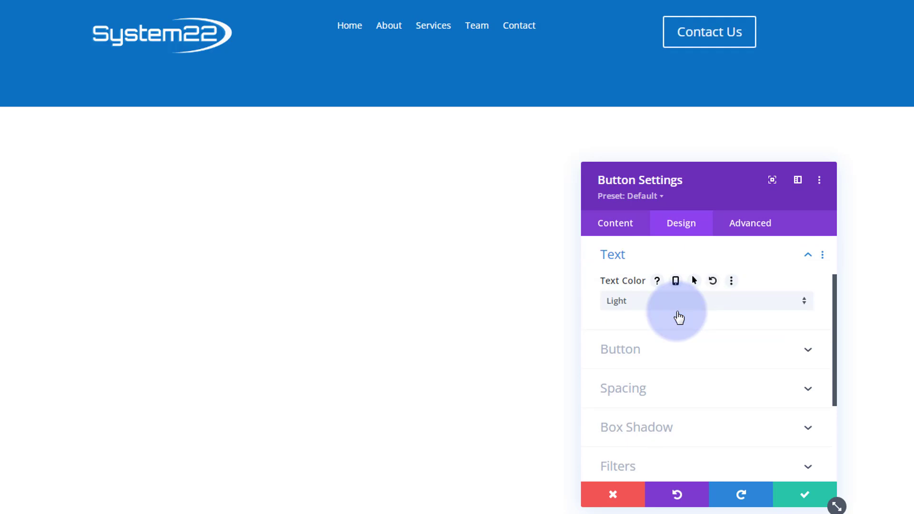
left_click(682, 360)
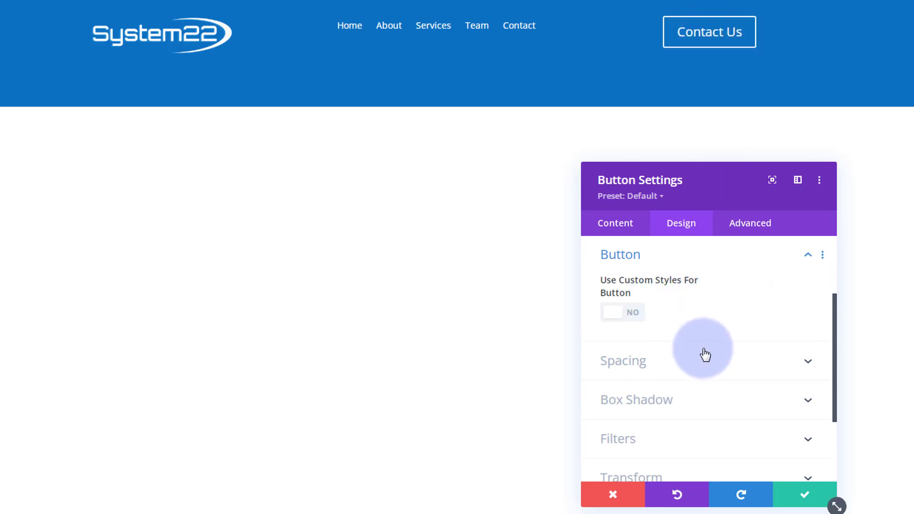
left_click(805, 496)
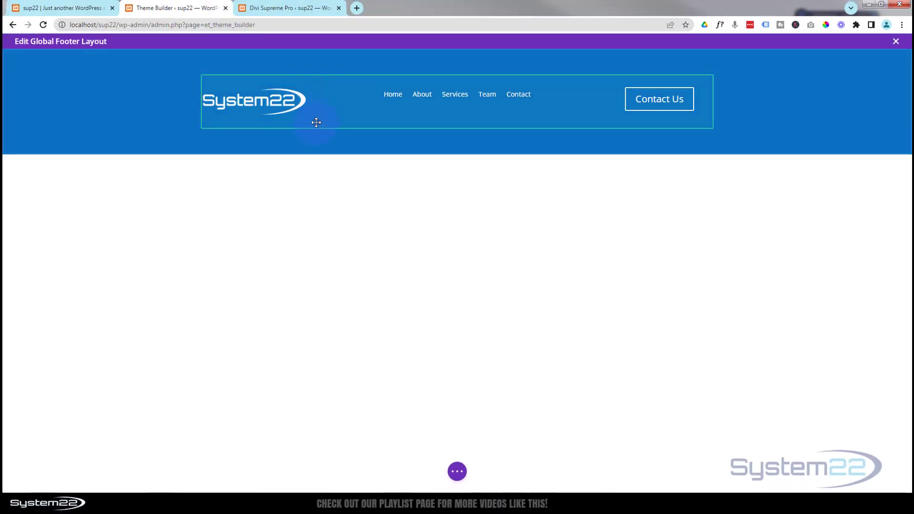
Set the footer row's width and max width to 100%
mouse_move(311, 119)
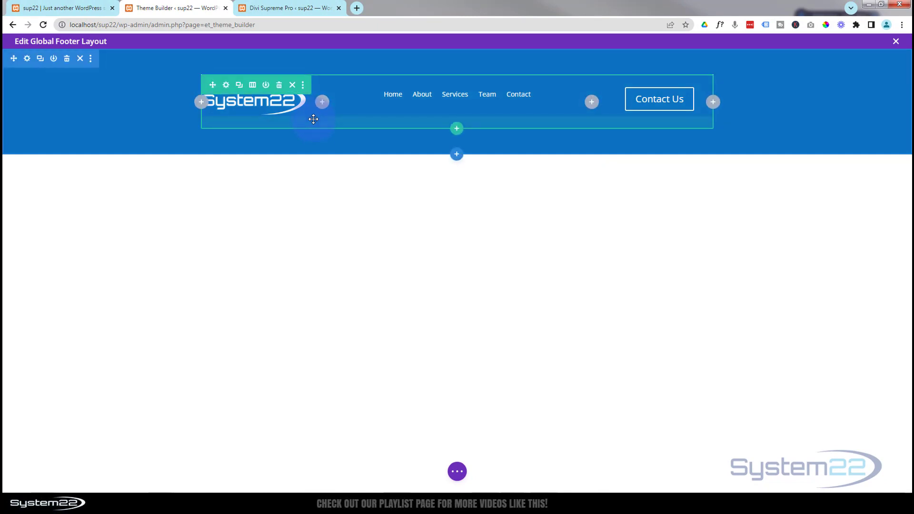
left_click(227, 86)
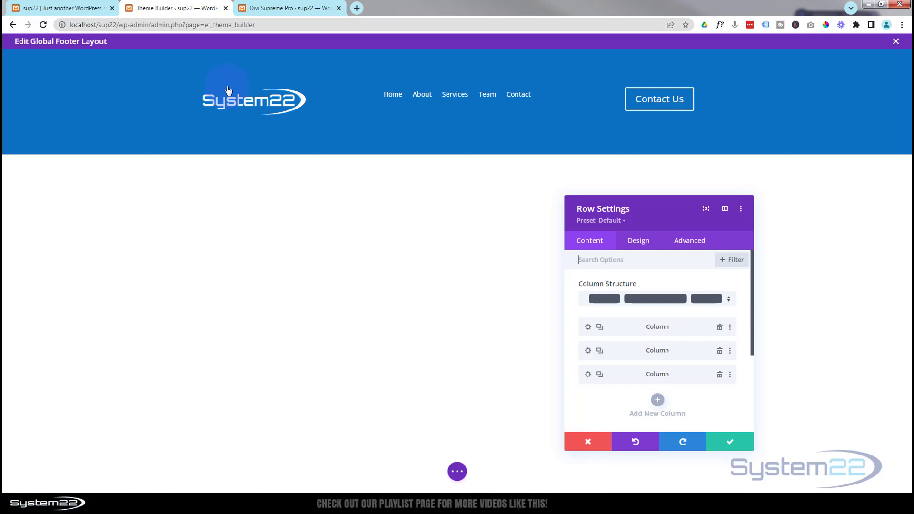
left_click(640, 246)
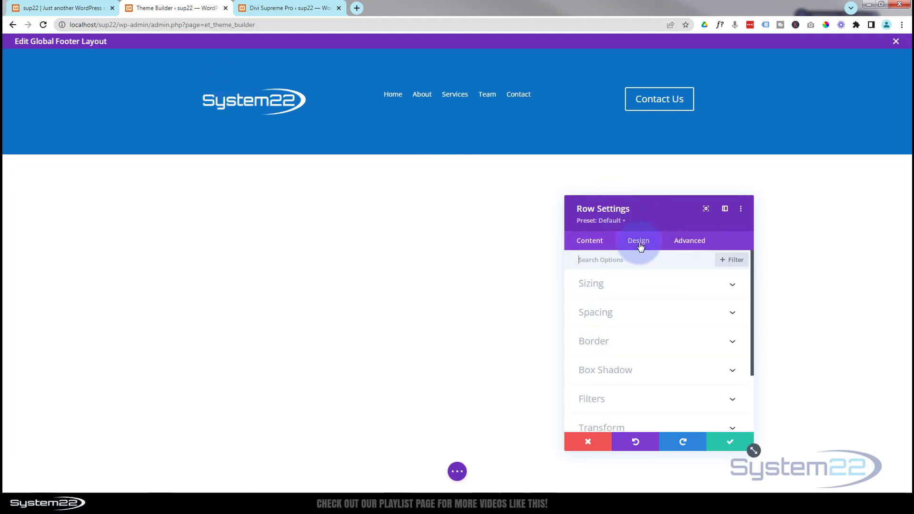
left_click(646, 286)
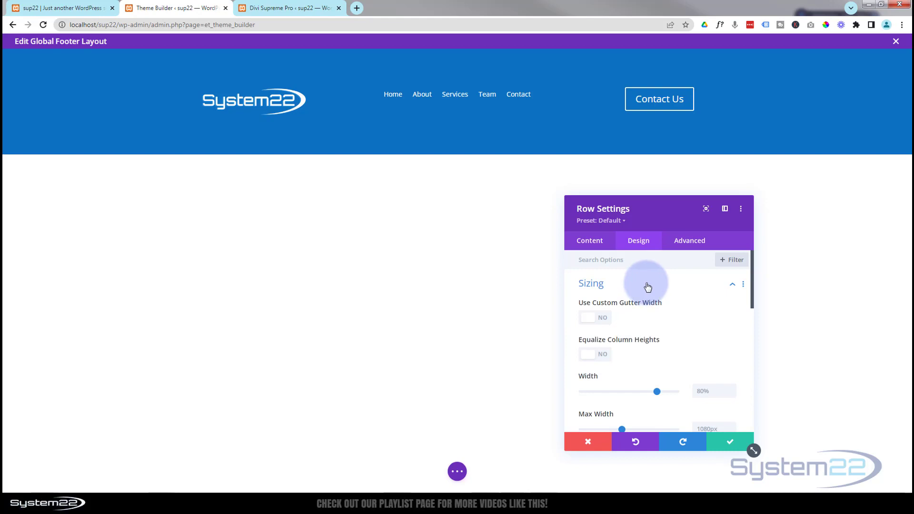
scroll(647, 286, "down", 1)
left_click_drag(657, 344, 693, 344)
left_click(705, 343)
left_click(697, 343, "shift")
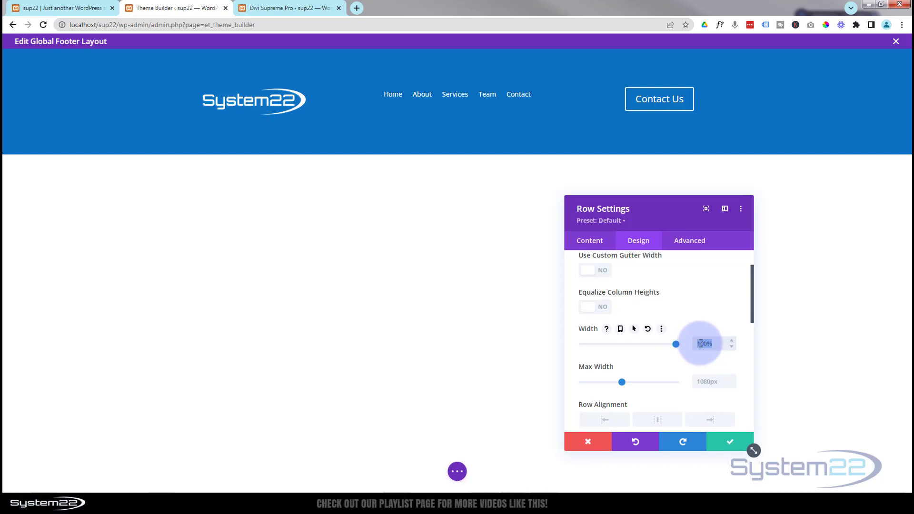
left_click(699, 381)
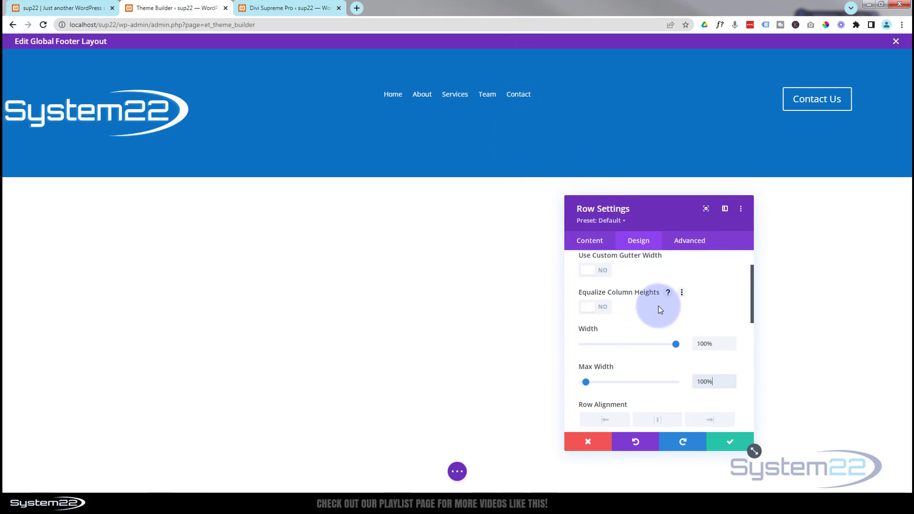
Set the row's top and bottom padding to 0px, linked, and save
scroll(658, 316, "down", 3)
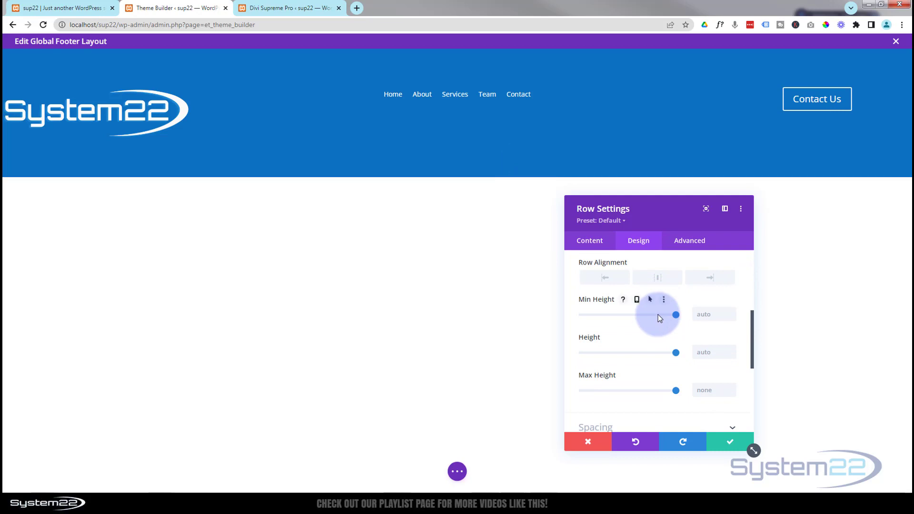
scroll(659, 314, "down", 2)
left_click(628, 340)
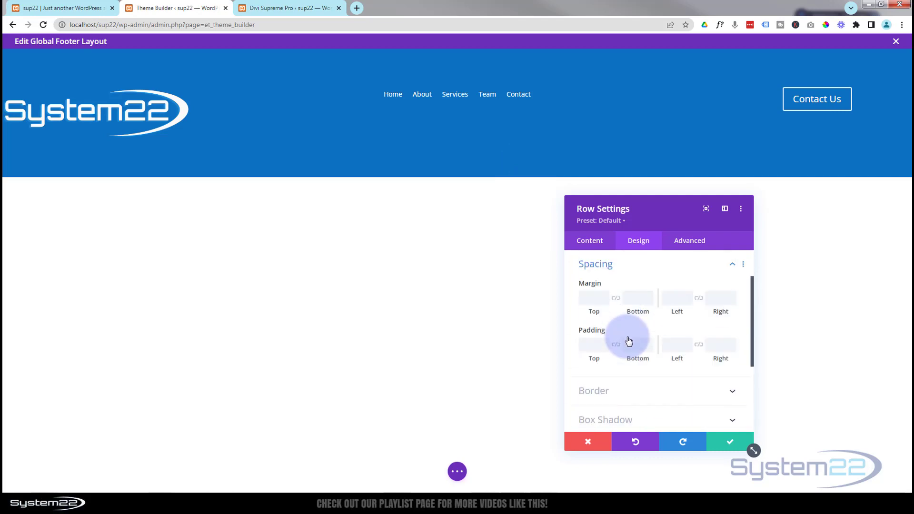
left_click(589, 345)
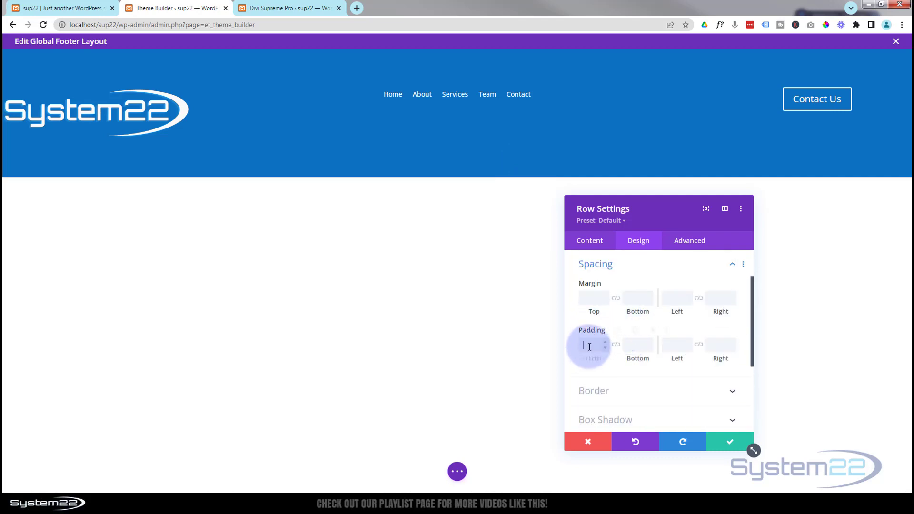
left_click(616, 346)
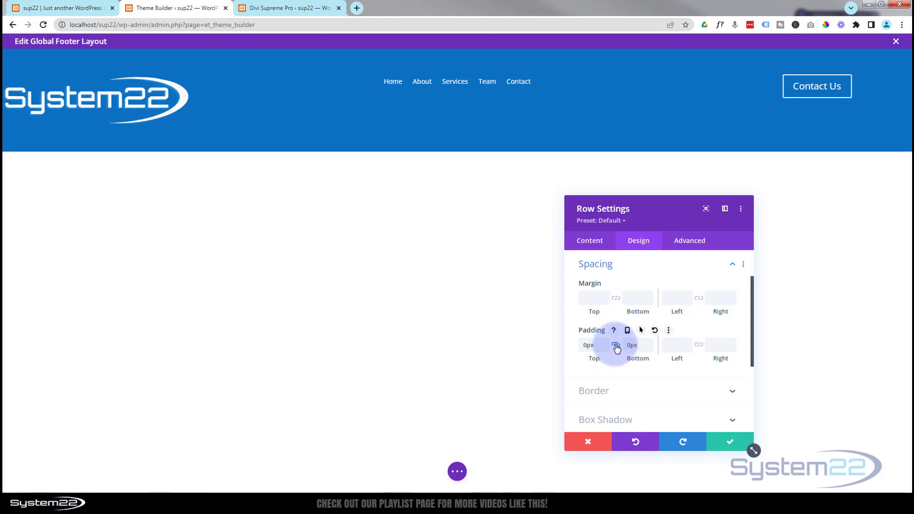
left_click(732, 440)
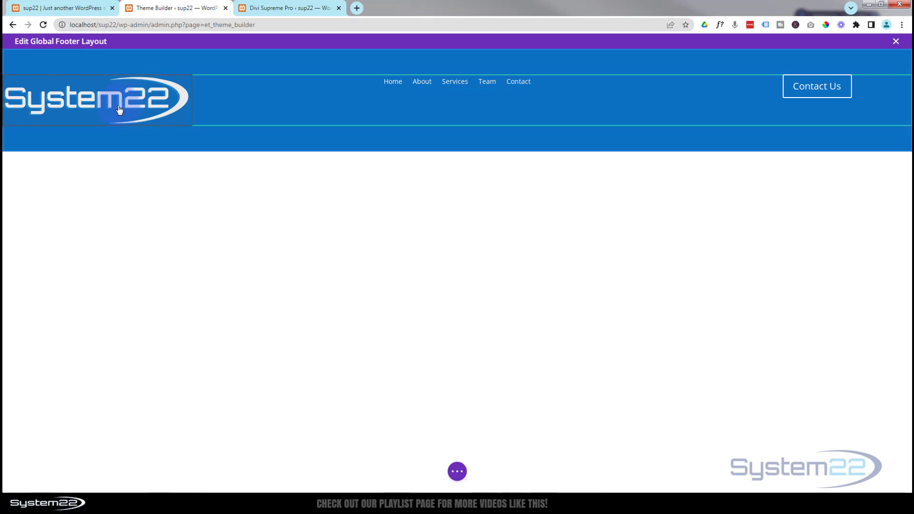
Reduce the System22 logo's sizing width to 55% and save the image settings
mouse_move(116, 106)
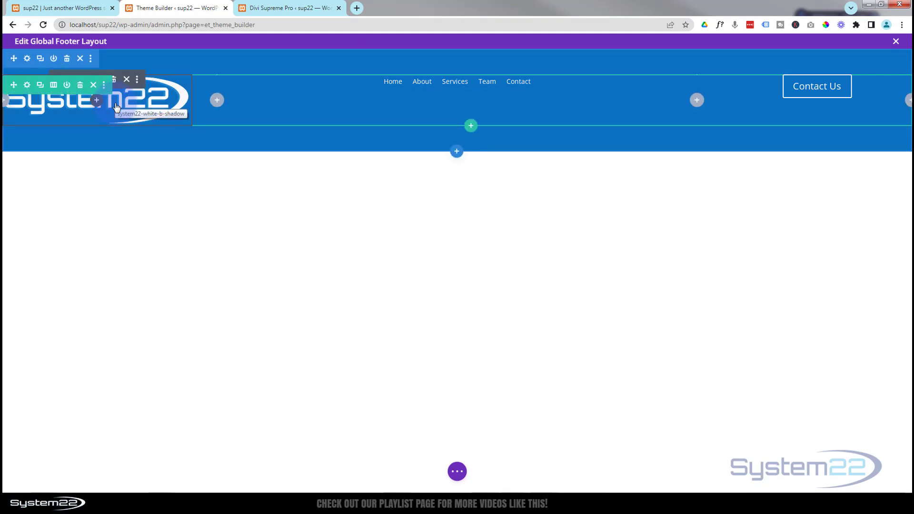
left_click(79, 77)
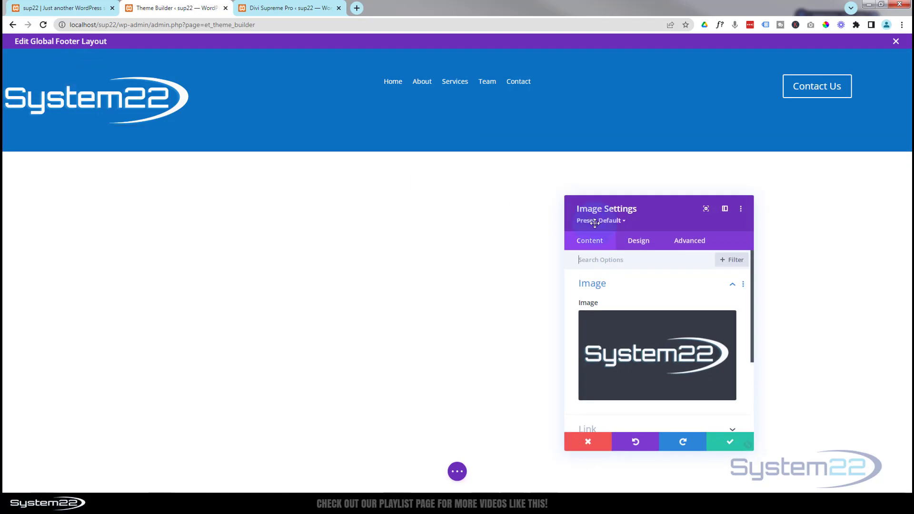
left_click(646, 248)
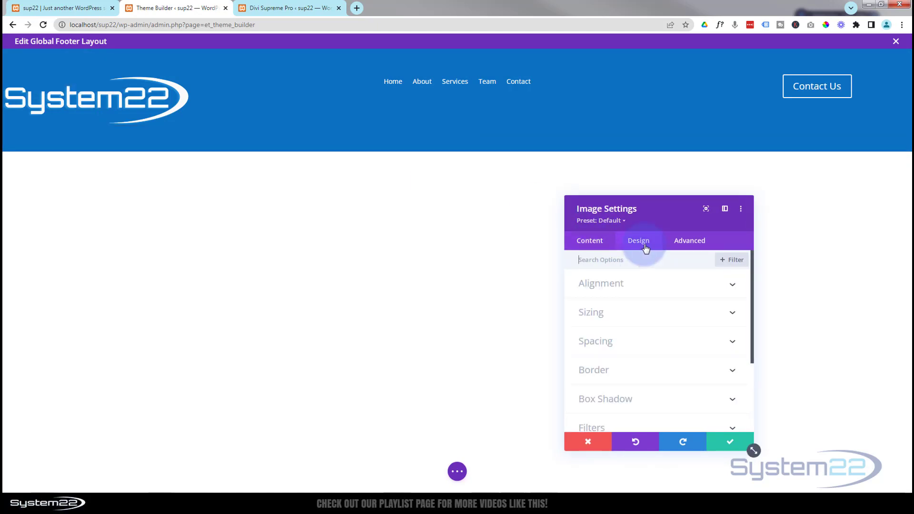
left_click(653, 289)
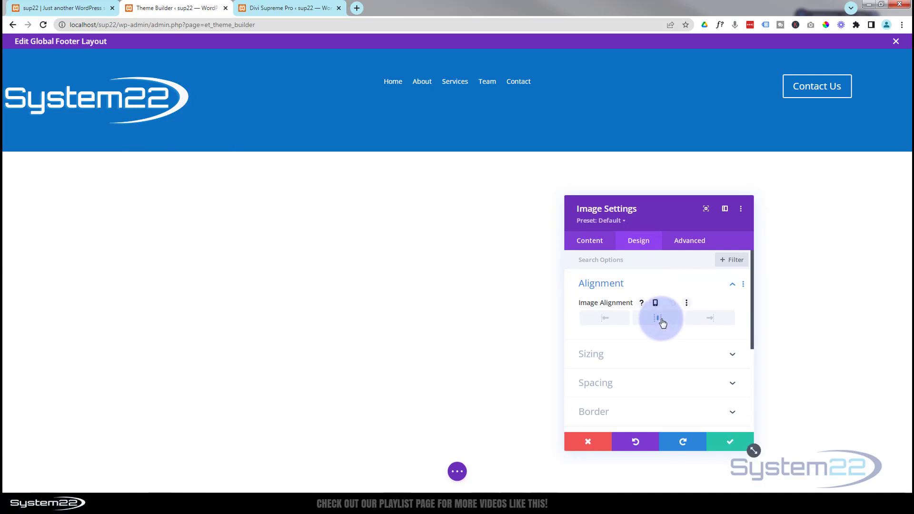
scroll(658, 338, "down", 1)
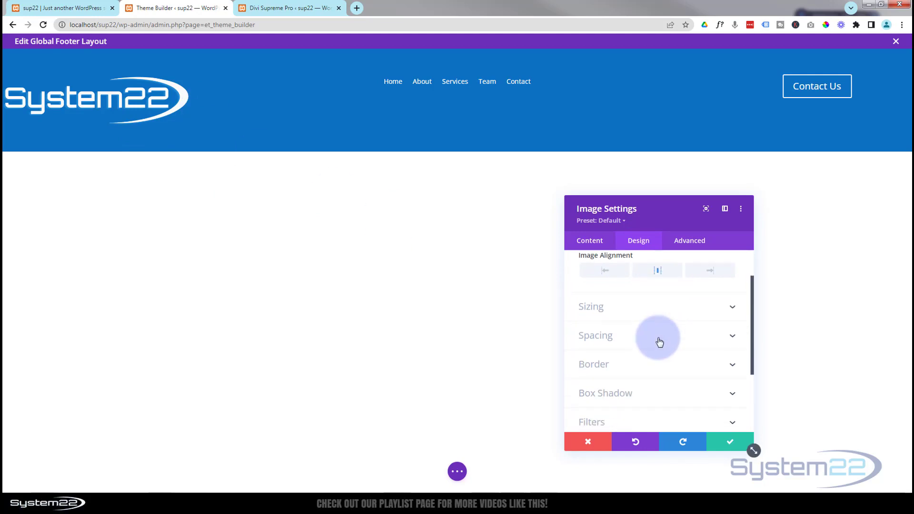
left_click(654, 313)
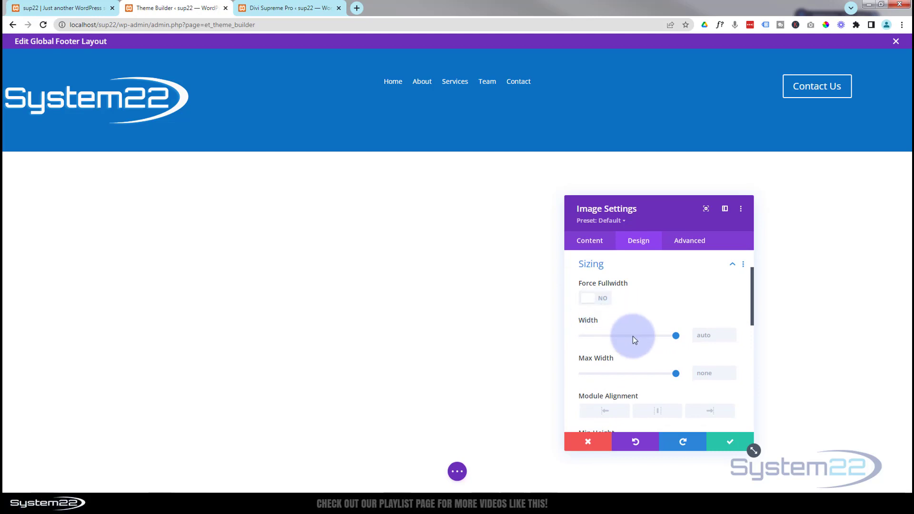
left_click_drag(677, 336, 635, 337)
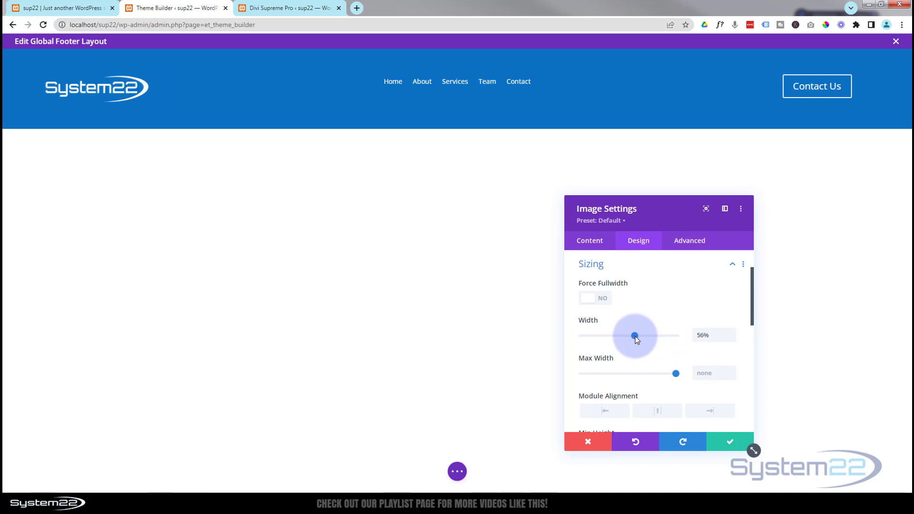
left_click_drag(635, 336, 634, 336)
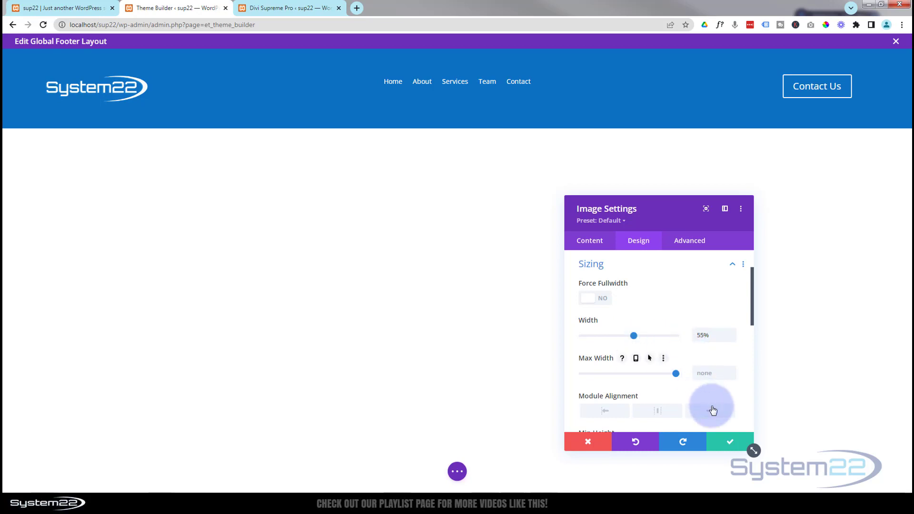
left_click(732, 443)
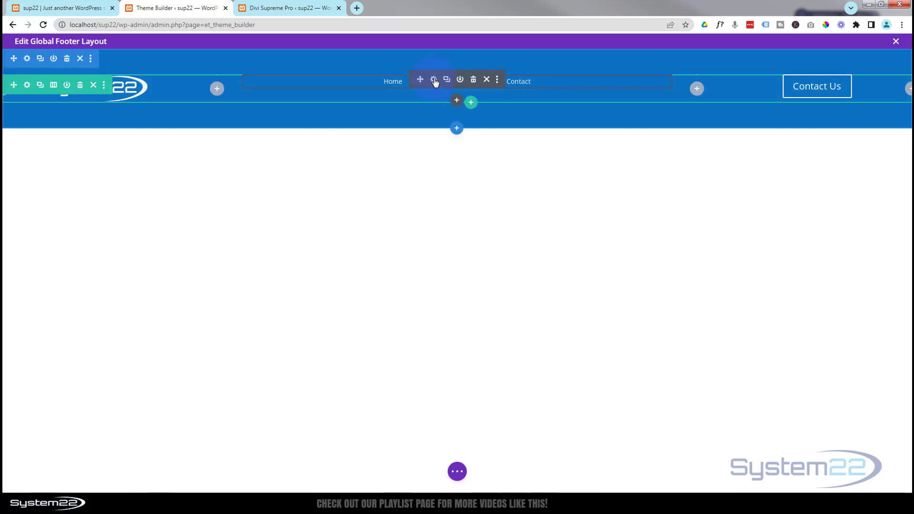
Enter 20px as the menu module's top padding and save
left_click(434, 79)
left_click(636, 241)
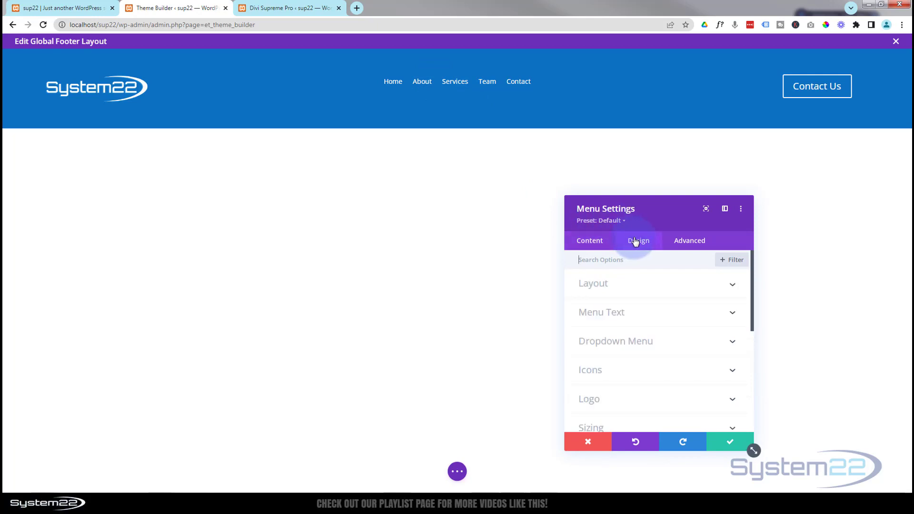
scroll(686, 324, "down", 4)
left_click(647, 289)
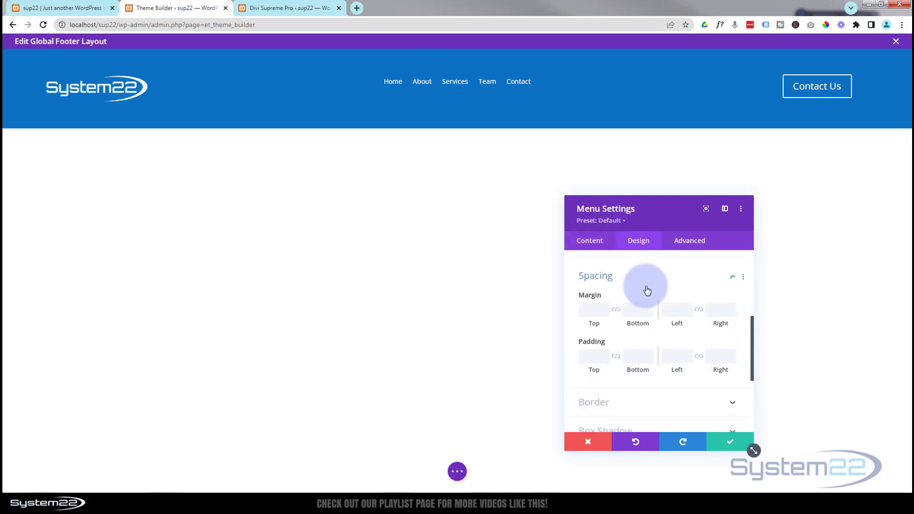
left_click(593, 346)
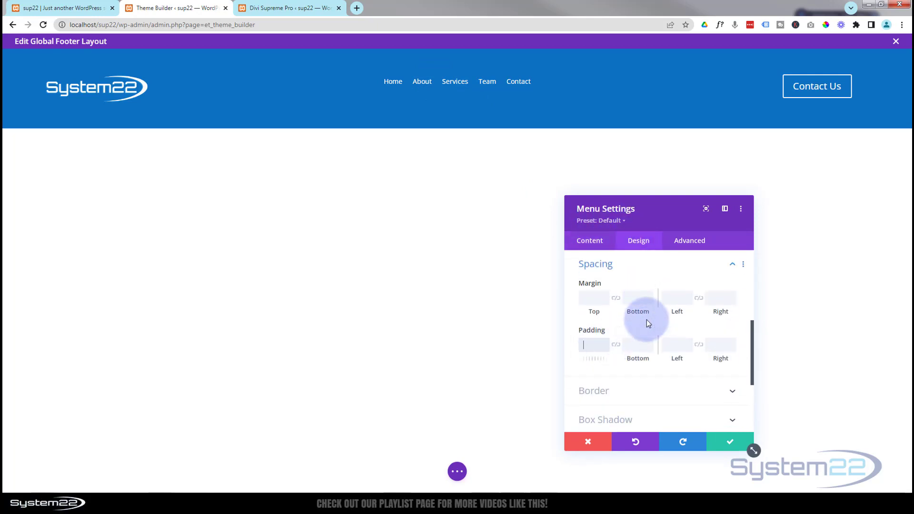
type("20px")
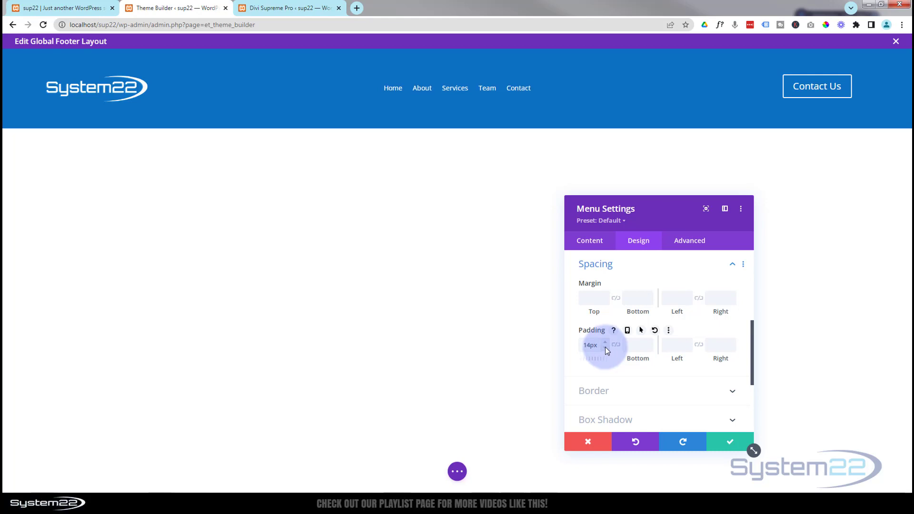
left_click(729, 443)
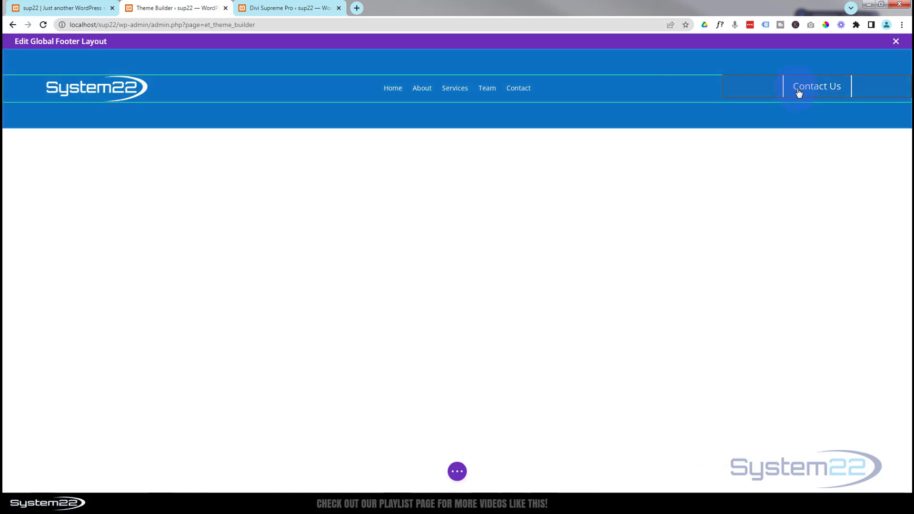
Reveal the Contact Us button's Advanced > Visibility popup options, then go to the Divi Supreme Pro tab
mouse_move(798, 96)
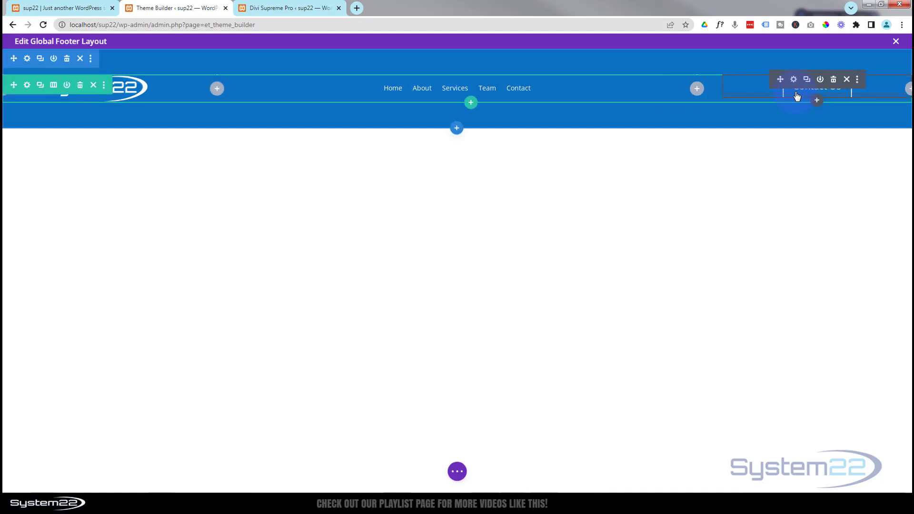
left_click(794, 80)
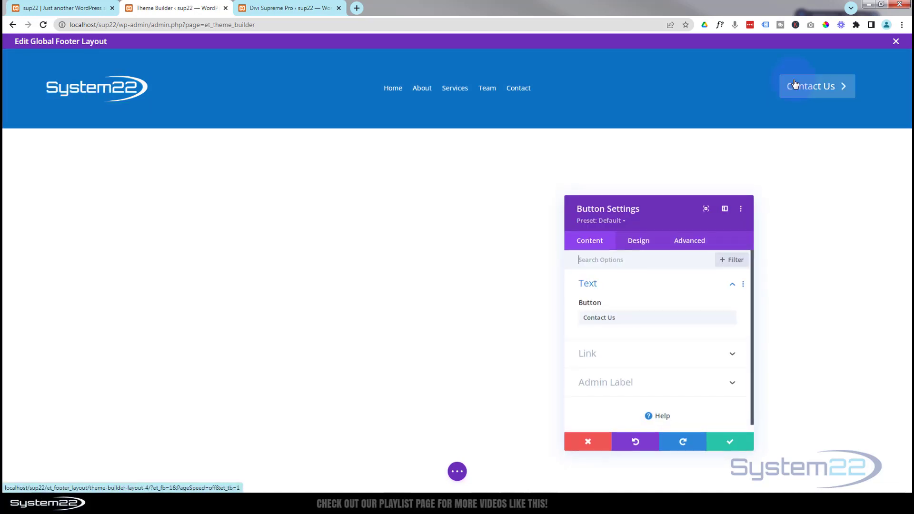
left_click(691, 242)
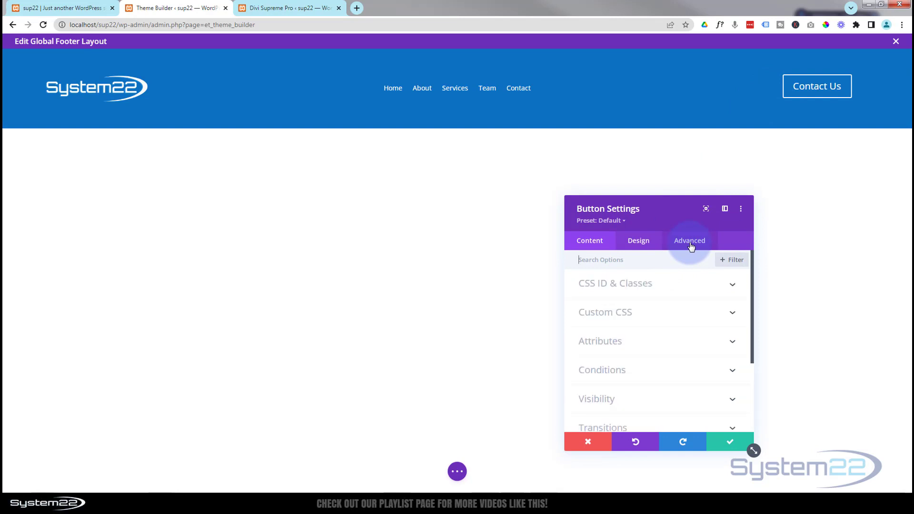
scroll(680, 310, "down", 3)
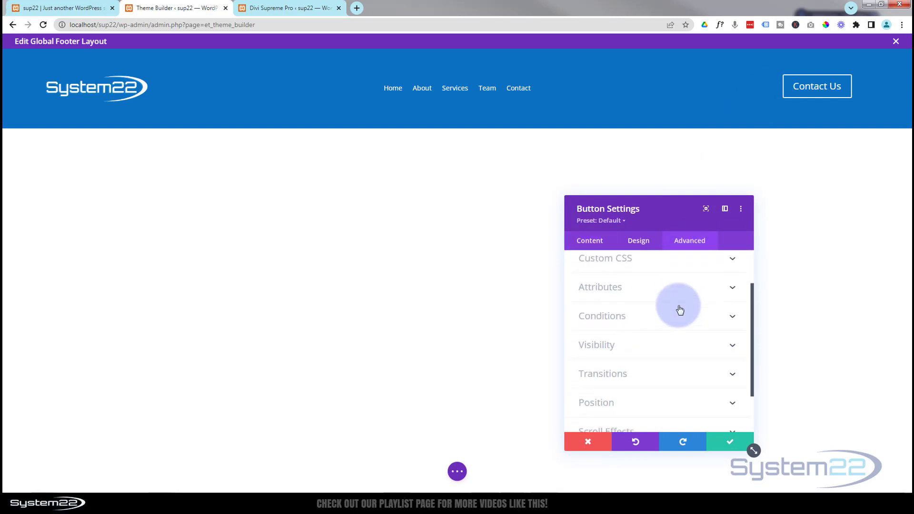
left_click(664, 311)
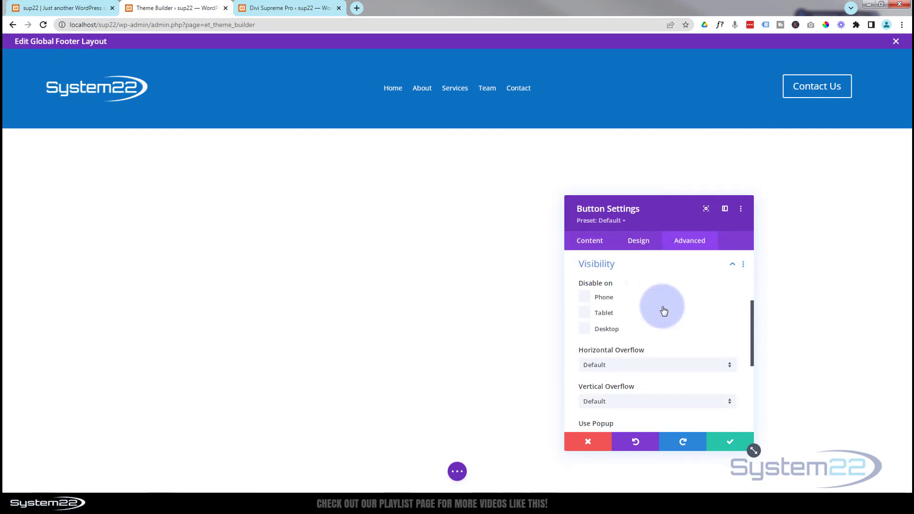
scroll(663, 308, "down", 2)
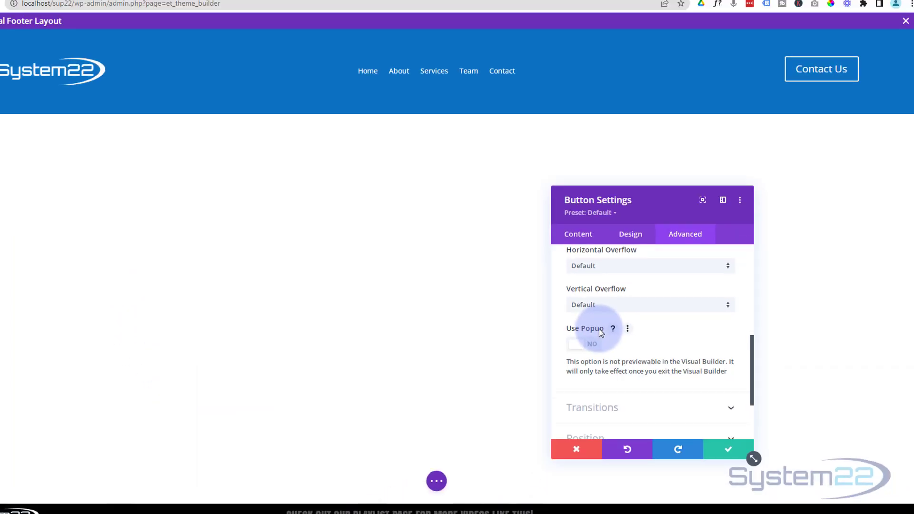
left_click(270, 9)
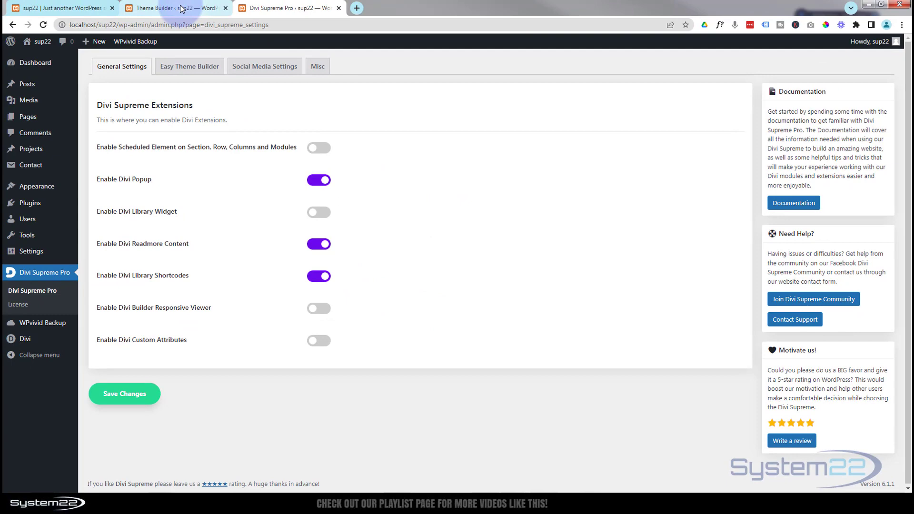
Go back to the Theme Builder tab after confirming Divi Popup is enabled
left_click(172, 8)
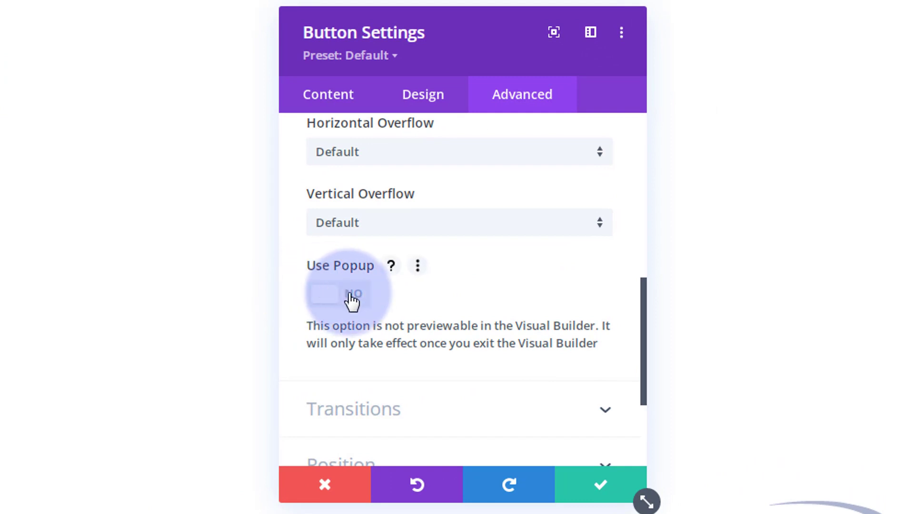
Set Use Popup to YES with popup type Layout and the footerform library layout
left_click(353, 298)
scroll(526, 148, "down", 4)
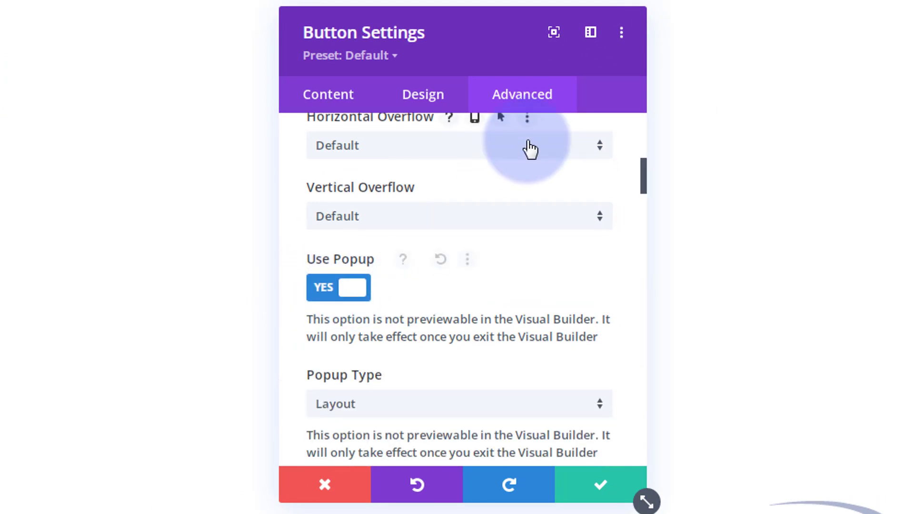
mouse_move(419, 237)
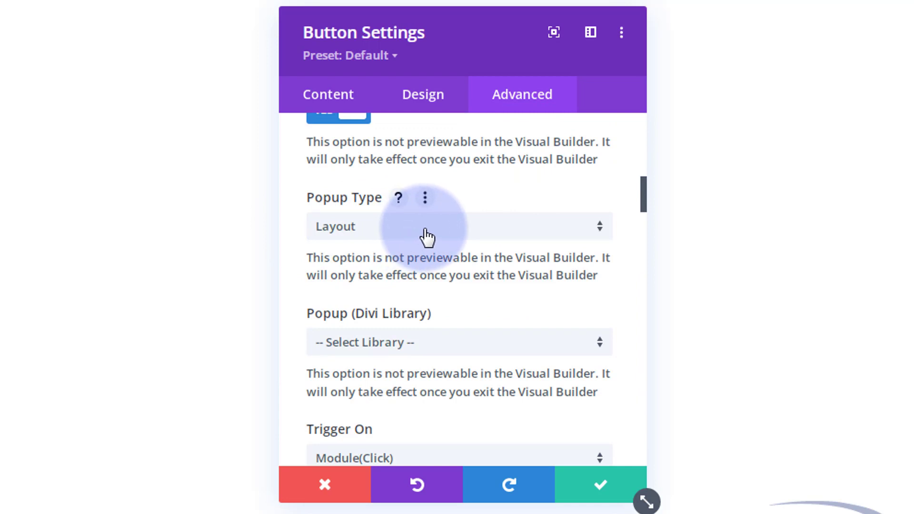
left_click(427, 237)
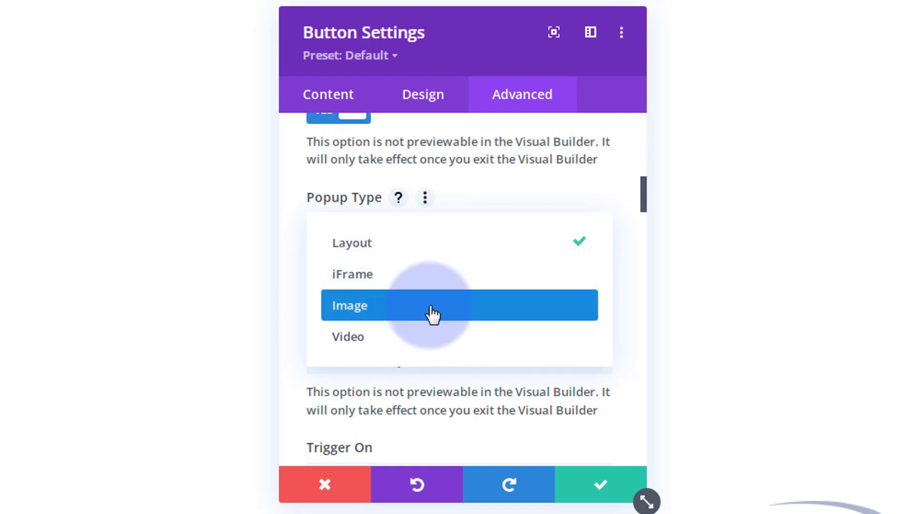
left_click(293, 242)
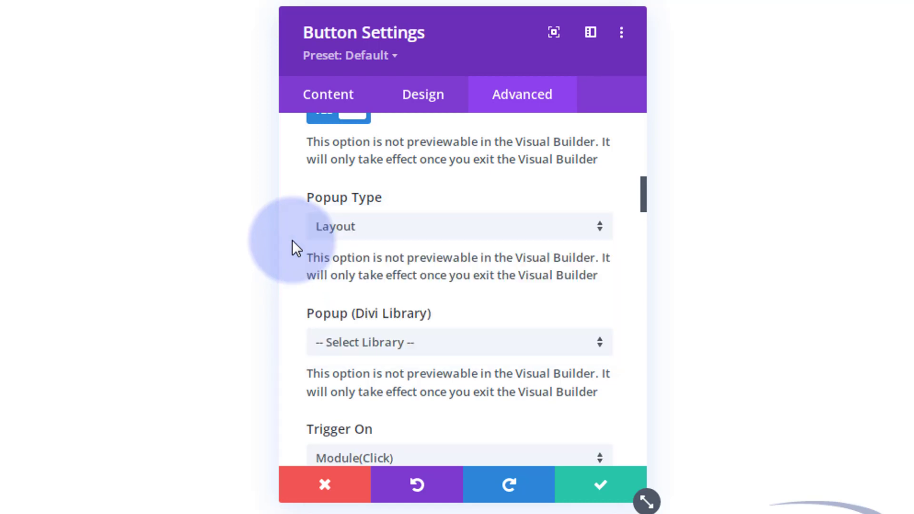
scroll(292, 240, "down", 4)
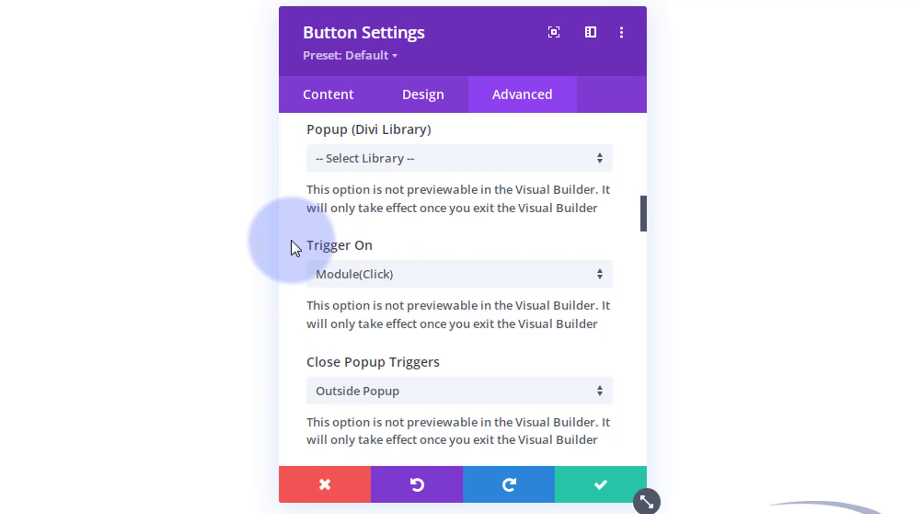
left_click(475, 166)
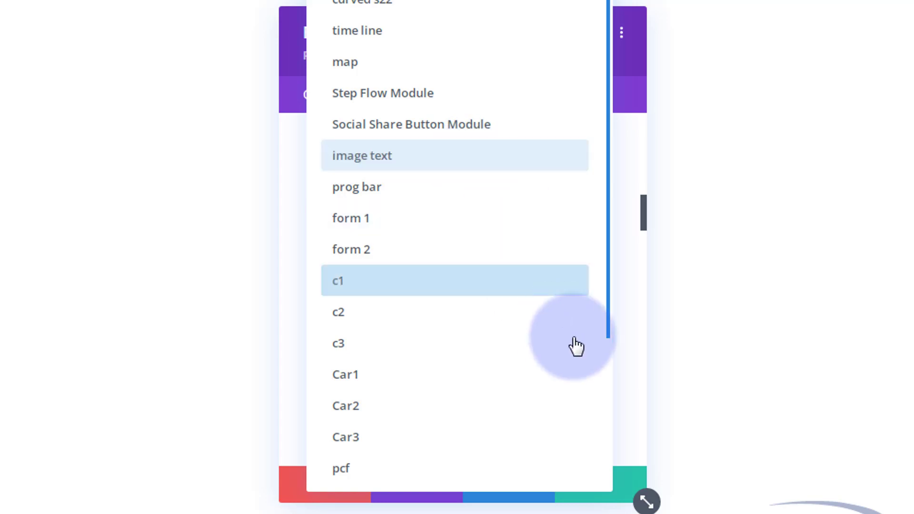
left_click_drag(608, 332, 613, 502)
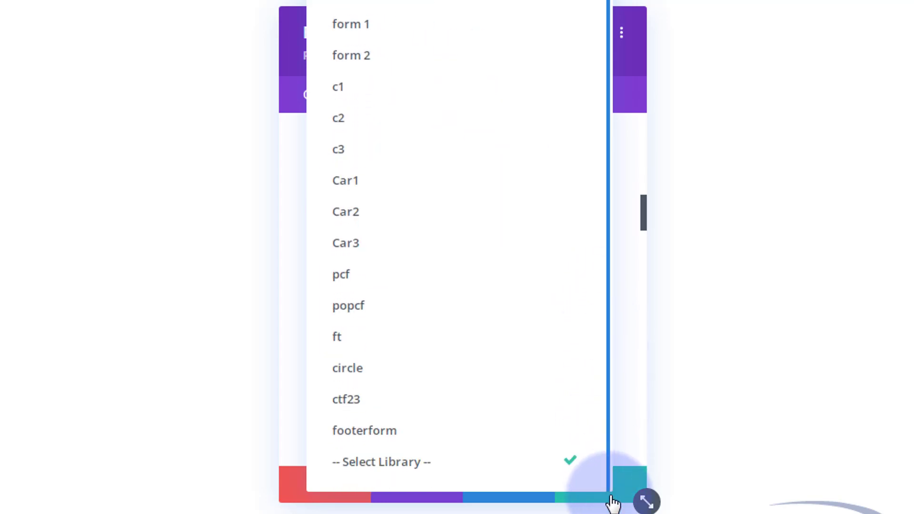
left_click(388, 441)
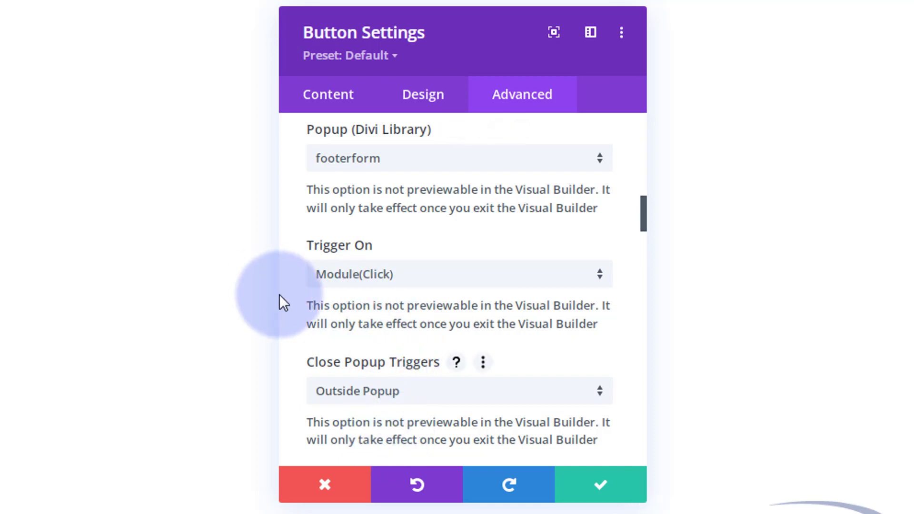
Keep the popup trigger as Module(Click) and the entrance animation as Fade In
scroll(286, 298, "down", 2)
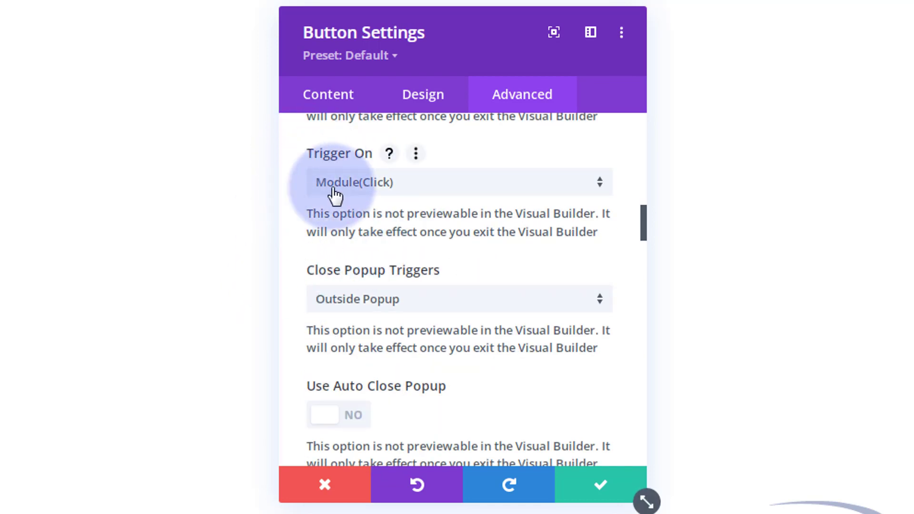
left_click(458, 184)
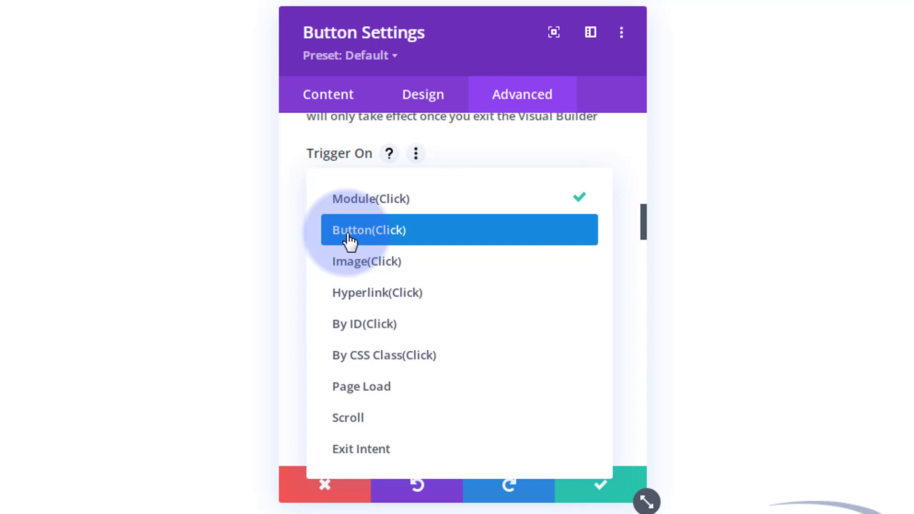
left_click(292, 186)
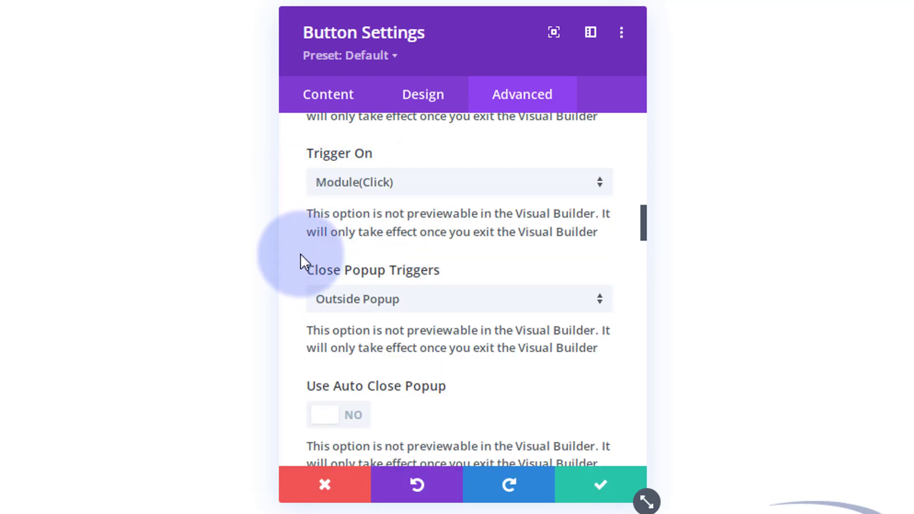
scroll(302, 253, "down", 2)
mouse_move(394, 170)
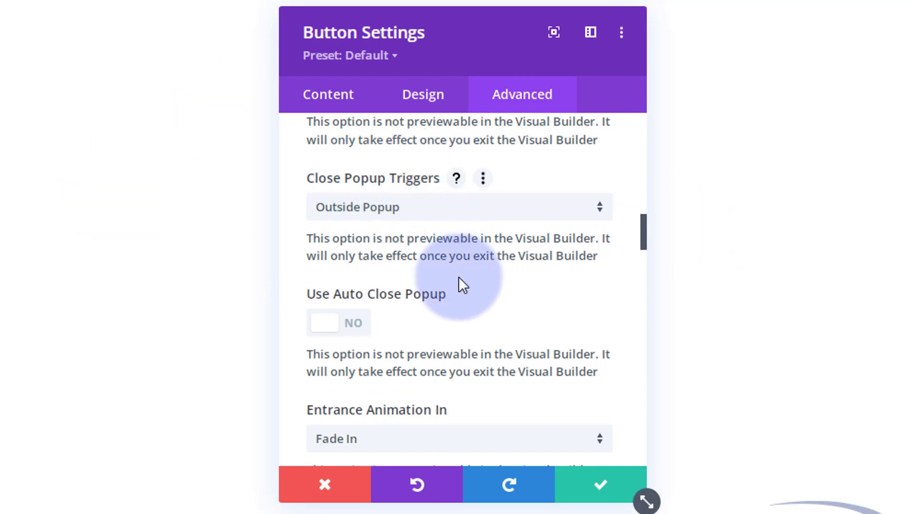
scroll(467, 277, "down", 2)
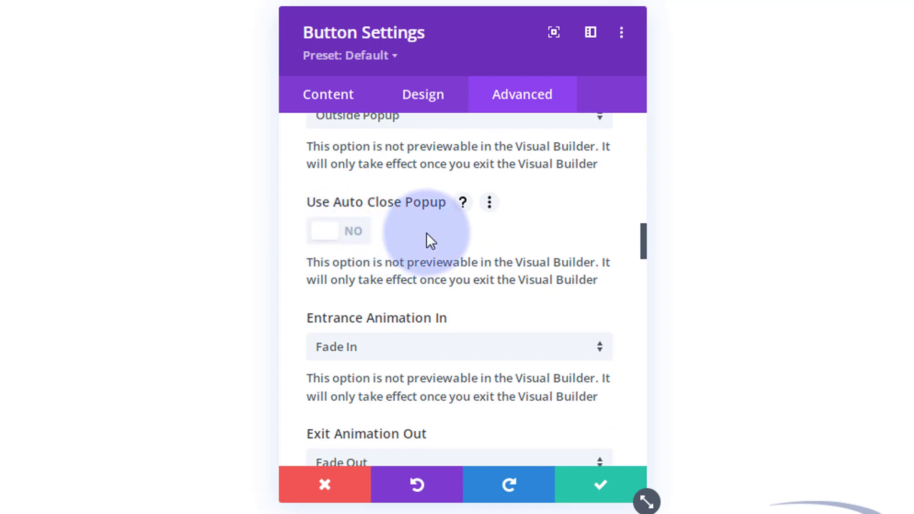
scroll(427, 233, "down", 2)
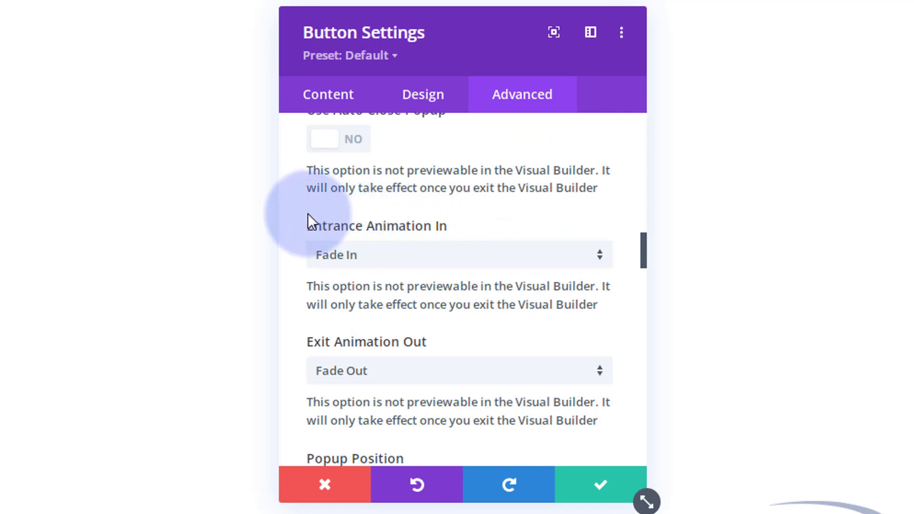
left_click(385, 257)
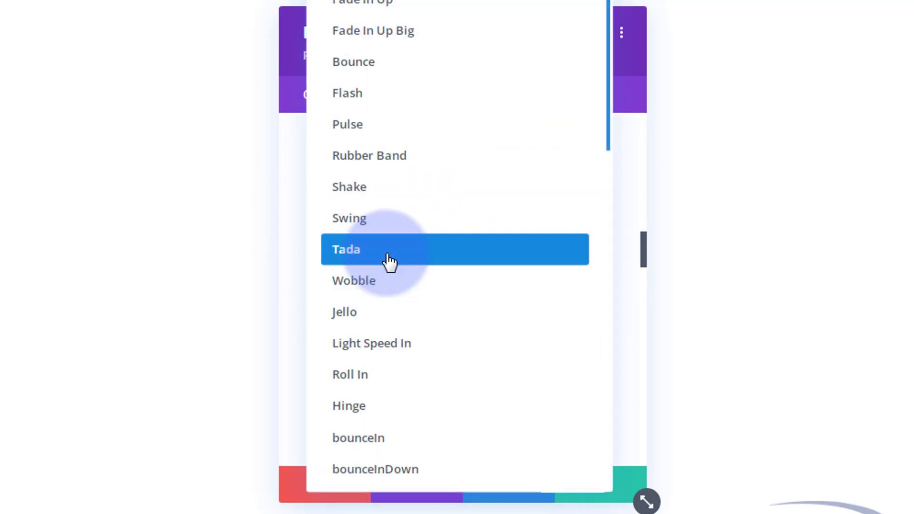
left_click(292, 218)
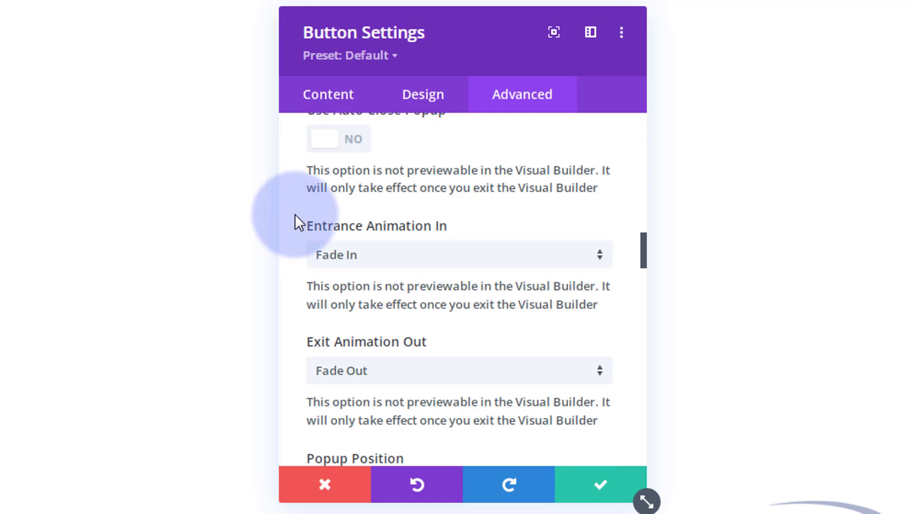
Review the centered, absolute popup layout and show per-device values for the 680px max width
scroll(295, 214, "down", 3)
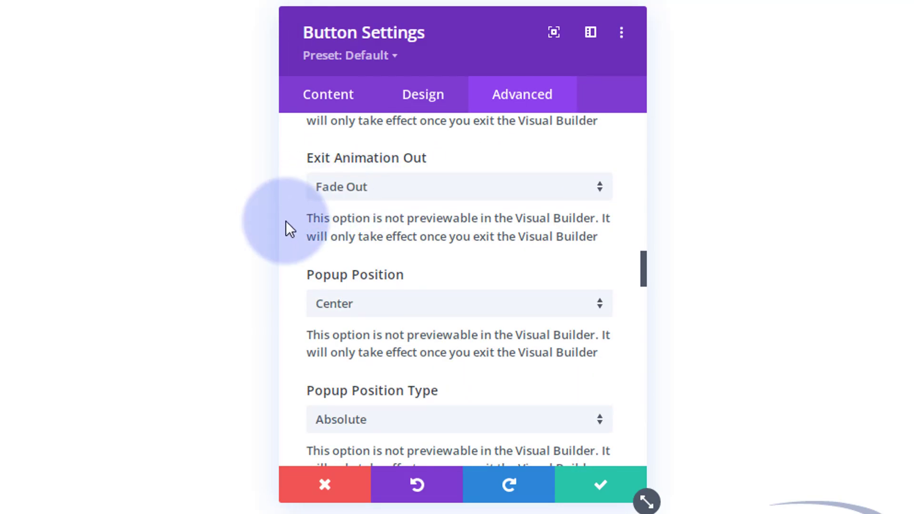
scroll(293, 220, "down", 2)
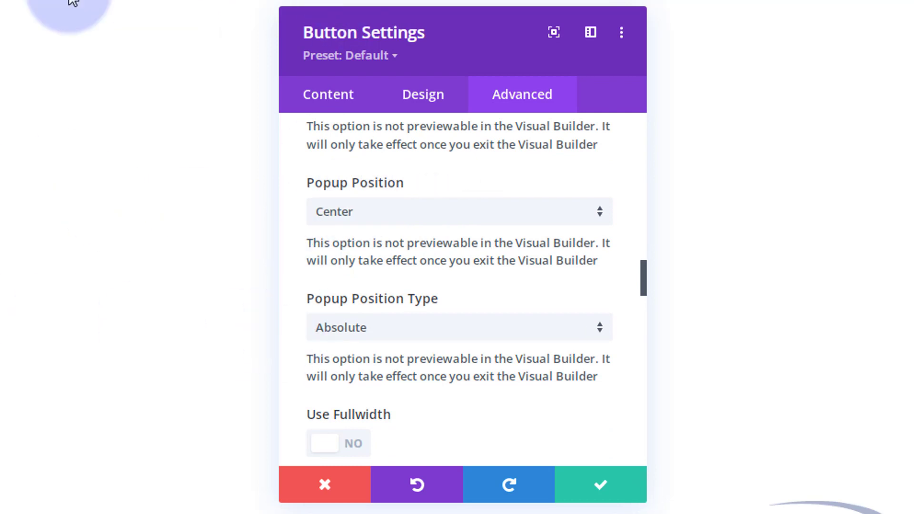
scroll(534, 288, "down", 2)
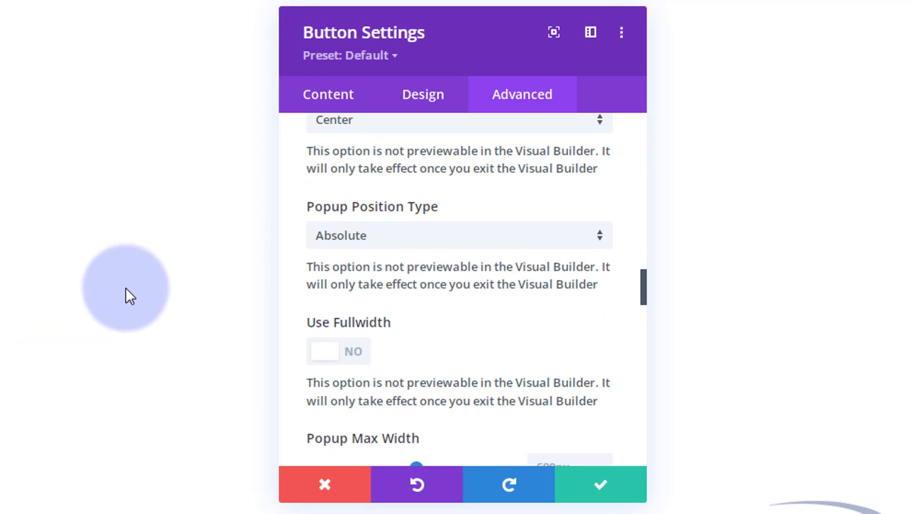
mouse_move(433, 216)
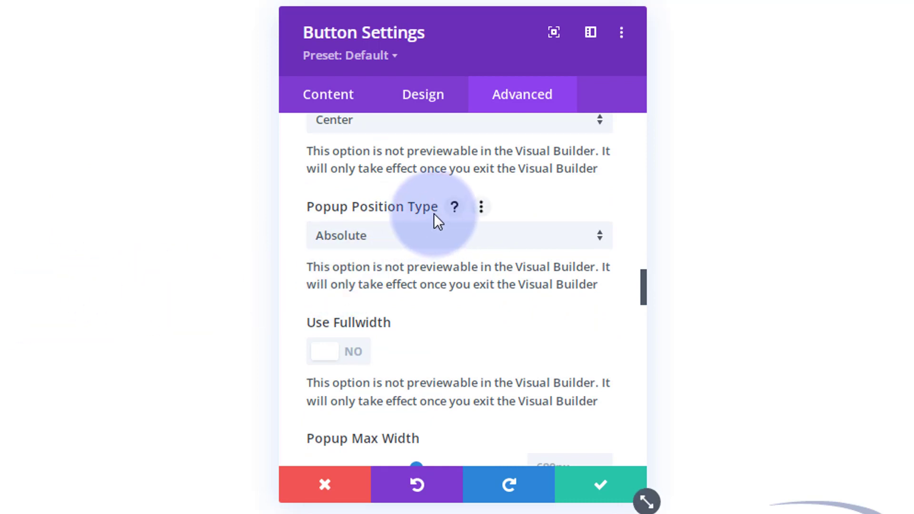
scroll(433, 213, "down", 2)
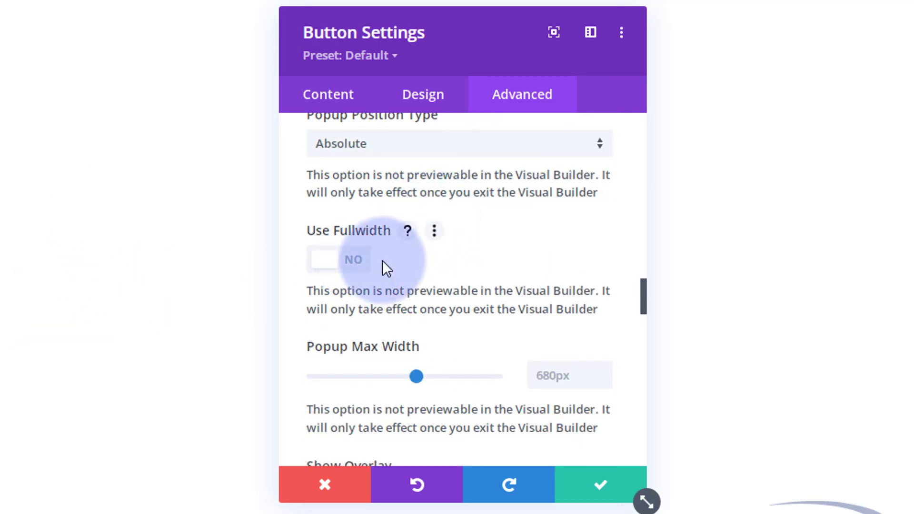
mouse_move(336, 382)
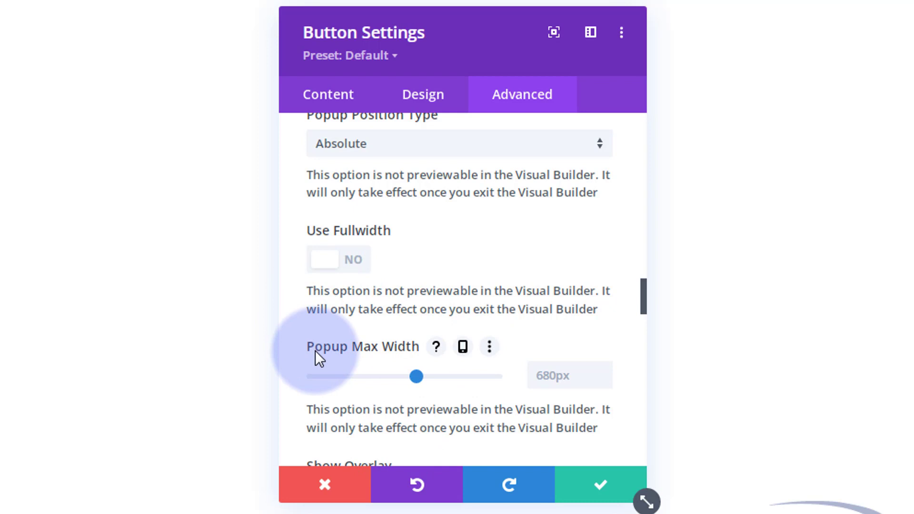
left_click(463, 347)
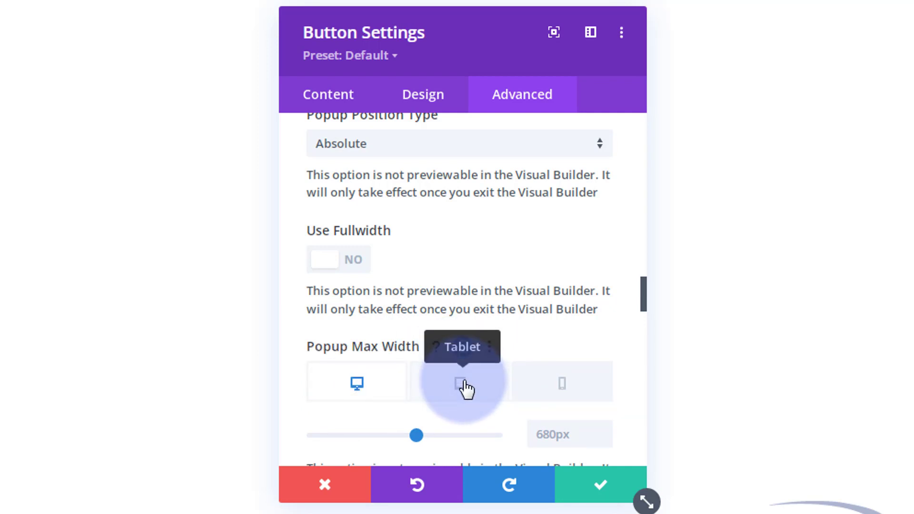
Review the overlay and inside close-button options, leaving the close icon size at 24px
scroll(462, 295, "down", 2)
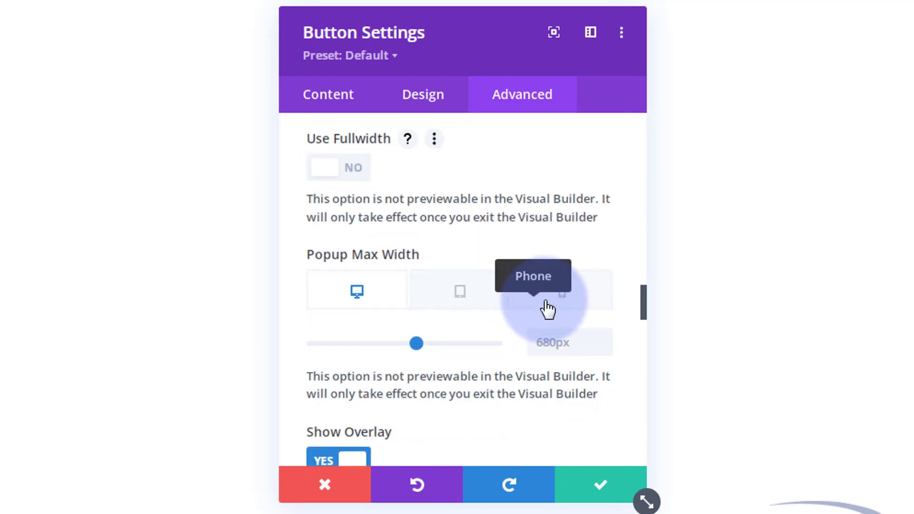
scroll(498, 290, "down", 4)
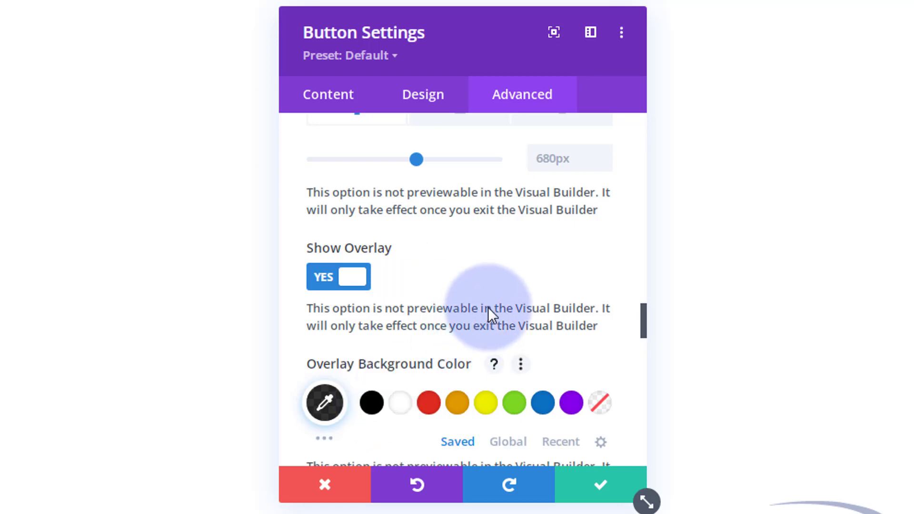
scroll(490, 307, "down", 5)
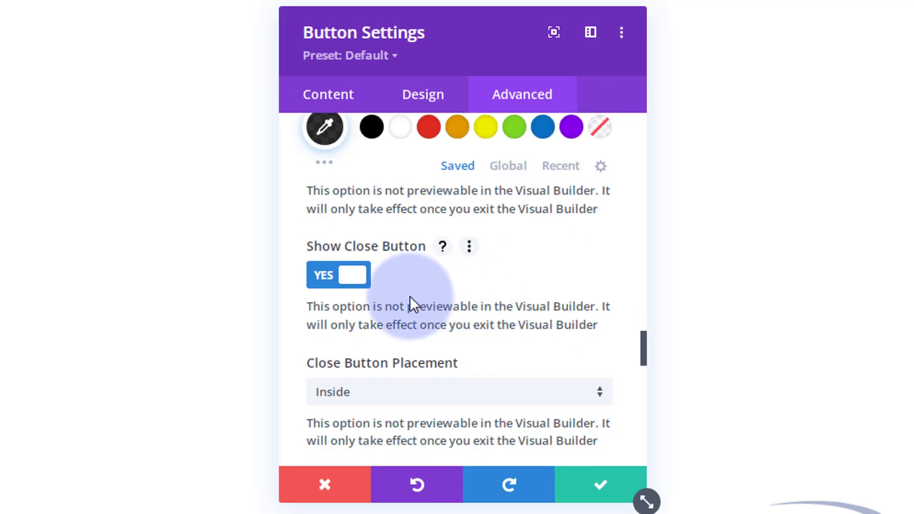
scroll(439, 286, "down", 2)
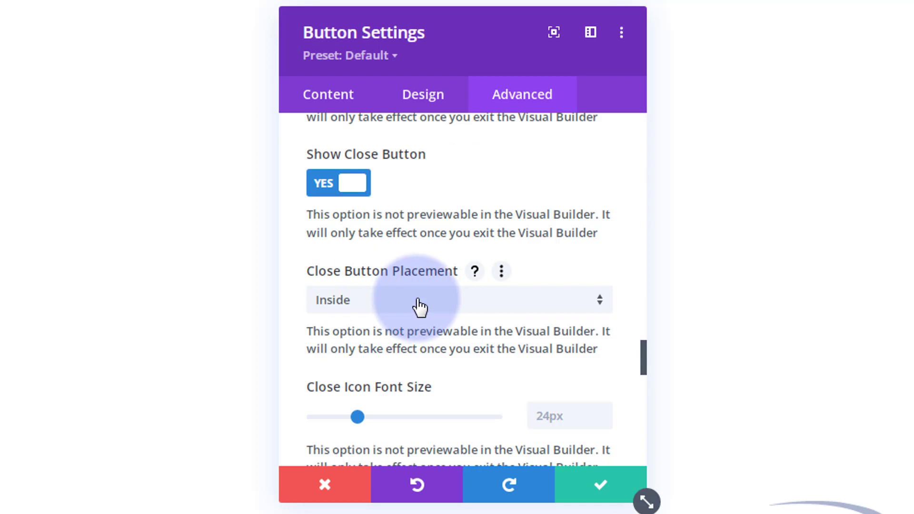
scroll(422, 305, "down", 2)
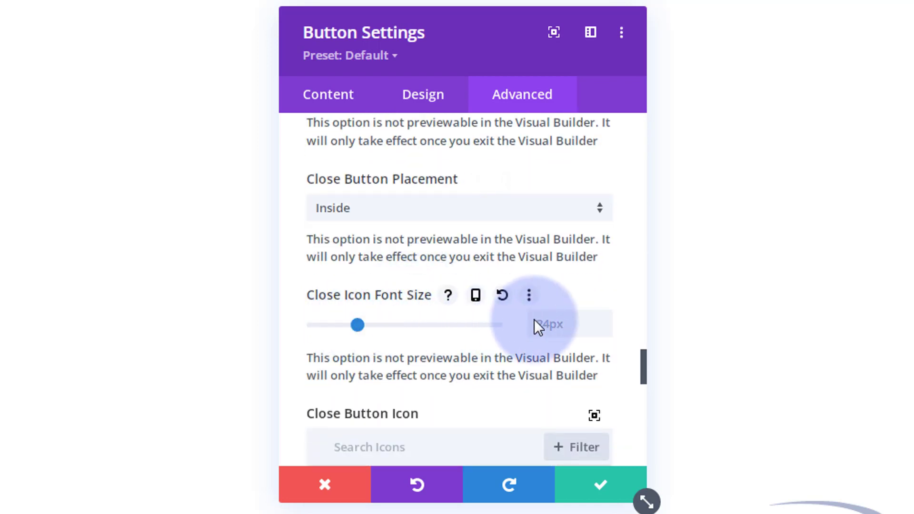
scroll(469, 333, "down", 4)
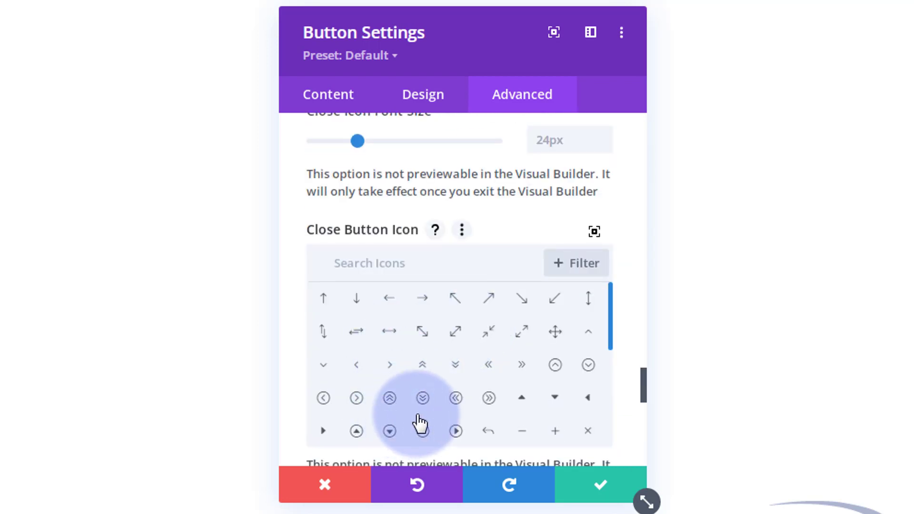
scroll(388, 351, "down", 5)
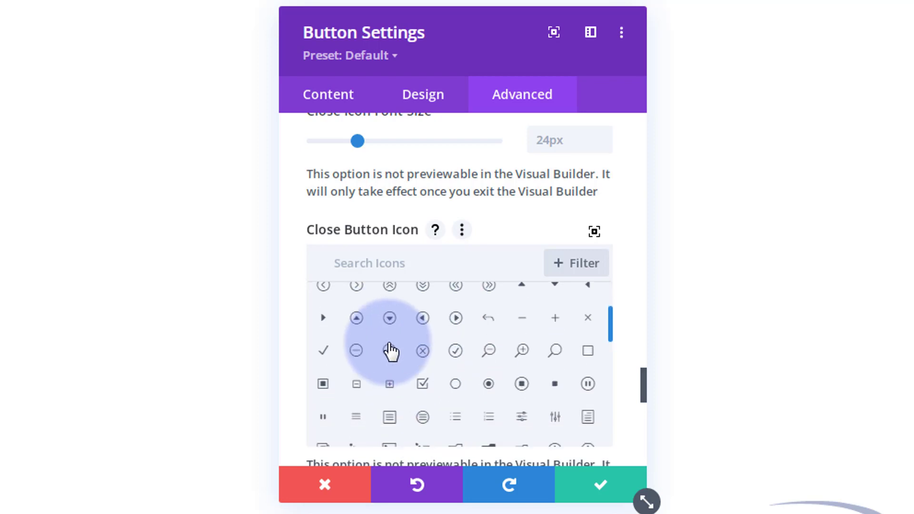
scroll(390, 351, "down", 5)
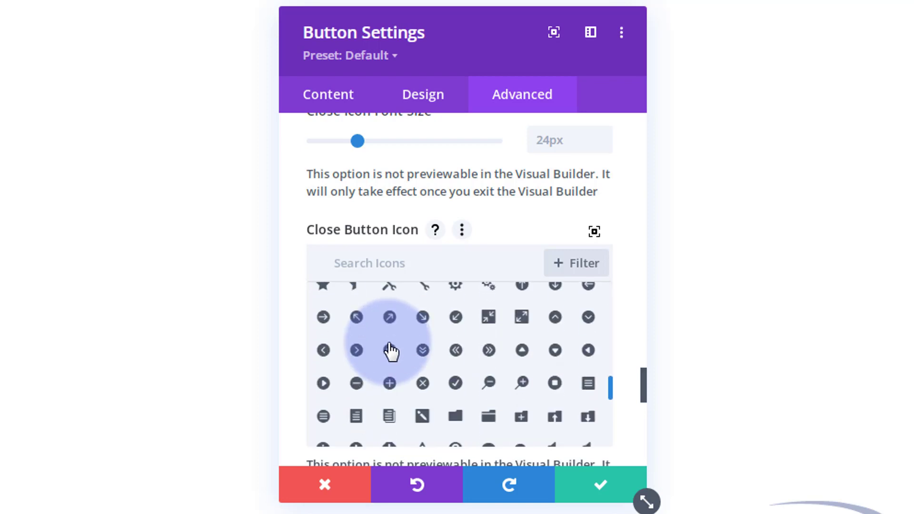
scroll(290, 330, "down", 4)
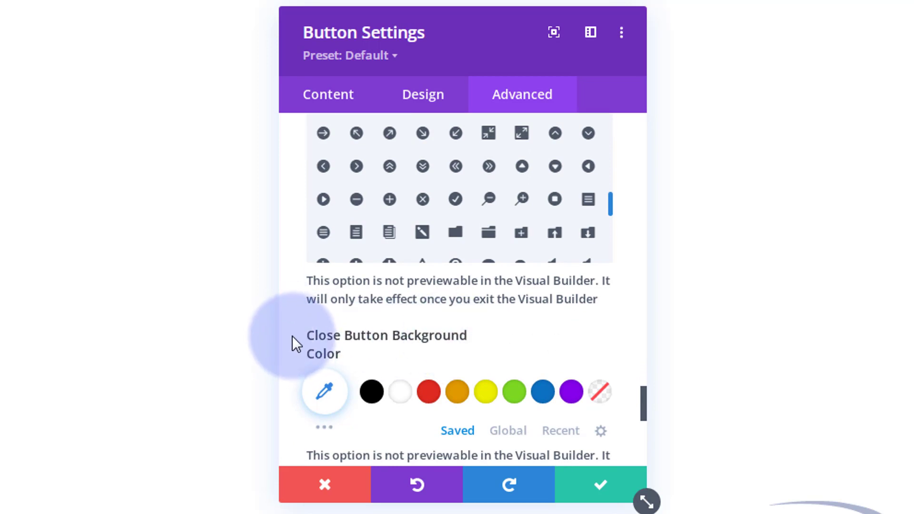
scroll(296, 335, "down", 1)
scroll(296, 343, "down", 4)
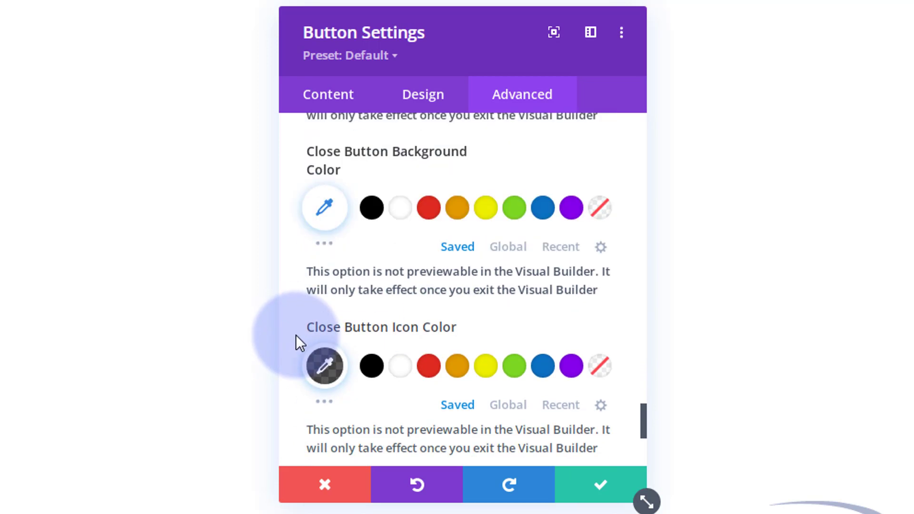
scroll(296, 336, "down", 4)
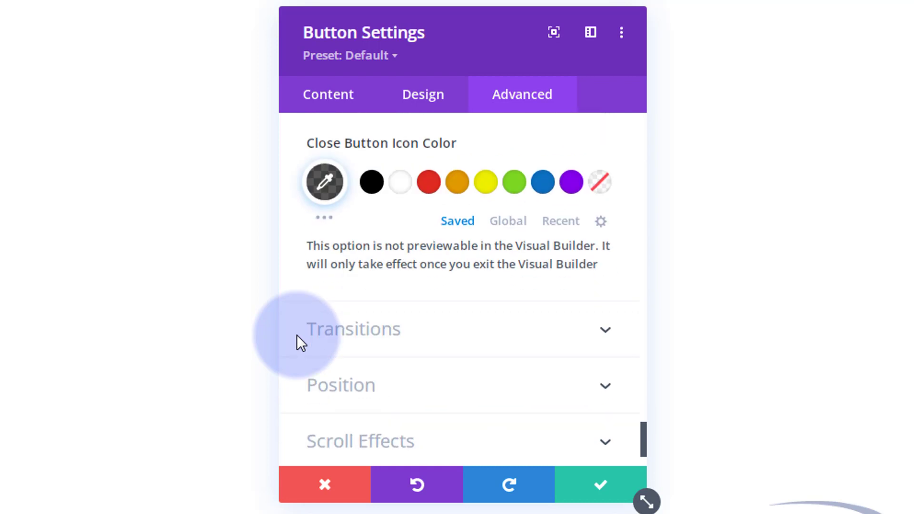
scroll(297, 335, "down", 3)
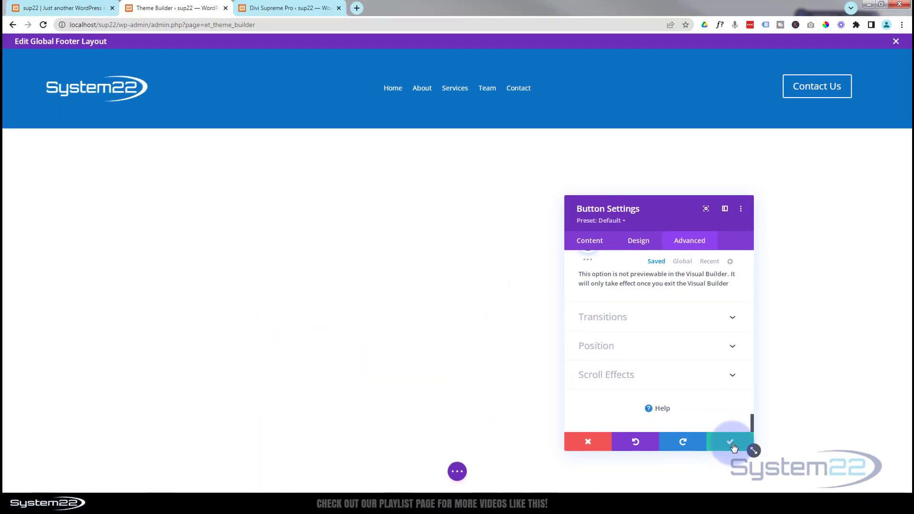
Save the Contact Us button settings and open the footer section's Design options
left_click(731, 443)
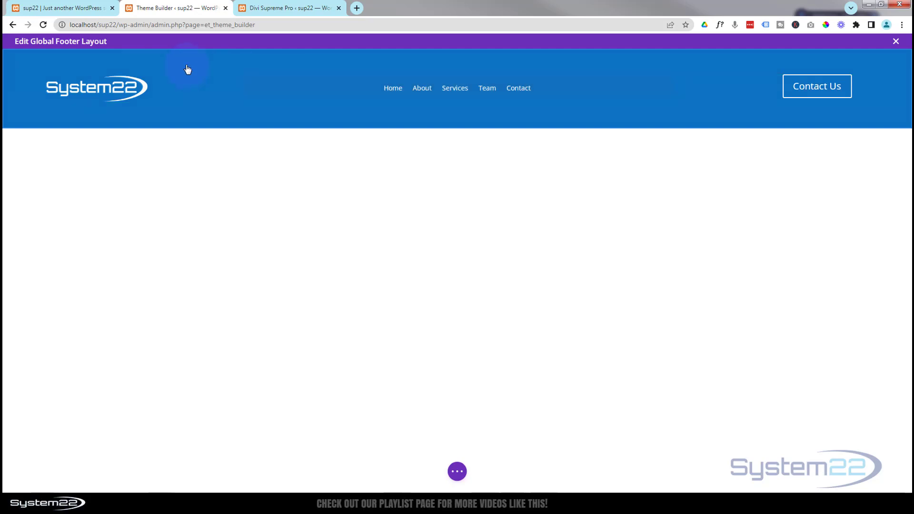
mouse_move(61, 64)
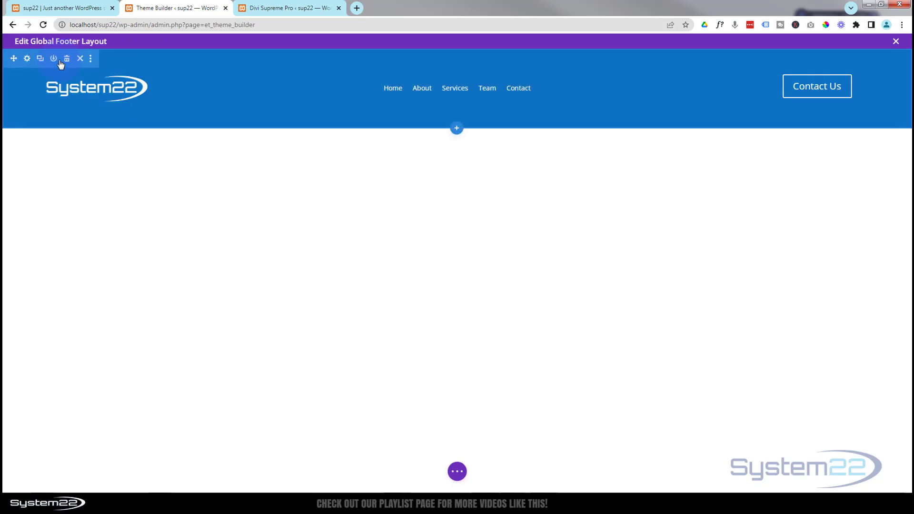
left_click(27, 58)
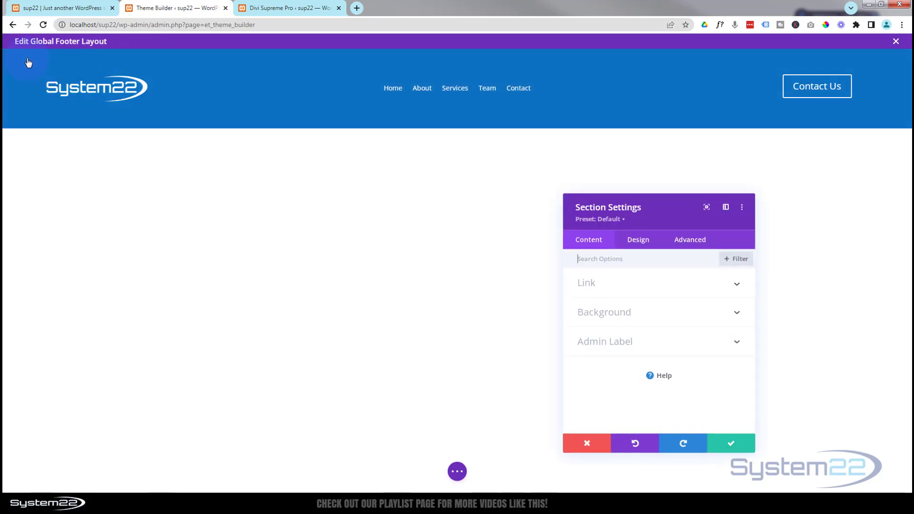
left_click(639, 242)
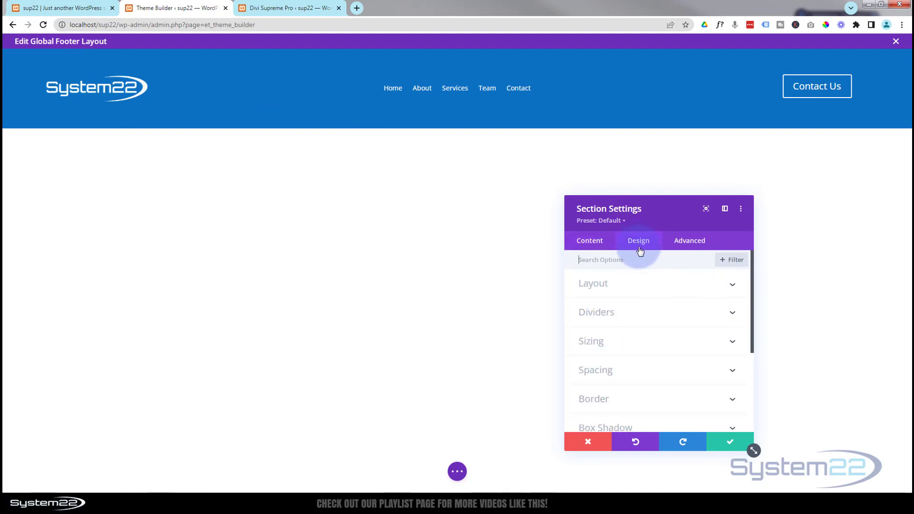
left_click(651, 373)
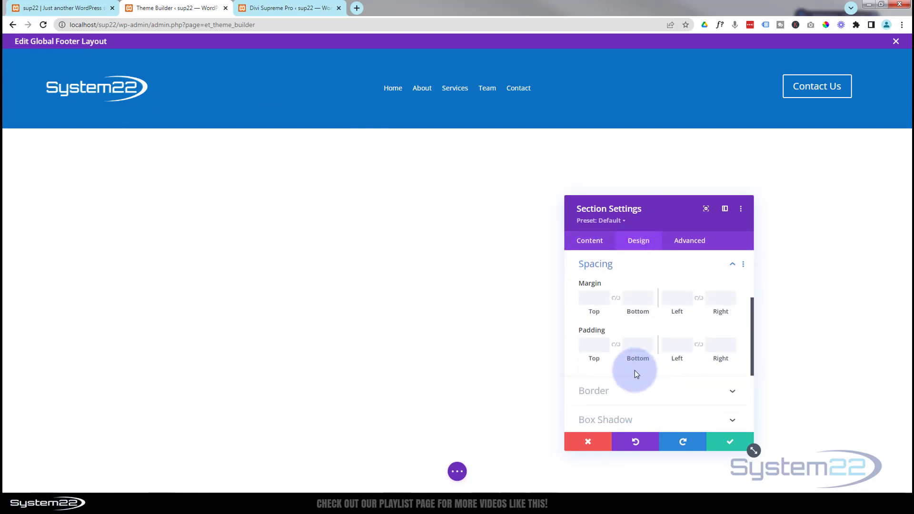
Set the section's top padding to 20px, link bottom padding to match, and save
left_click(593, 346)
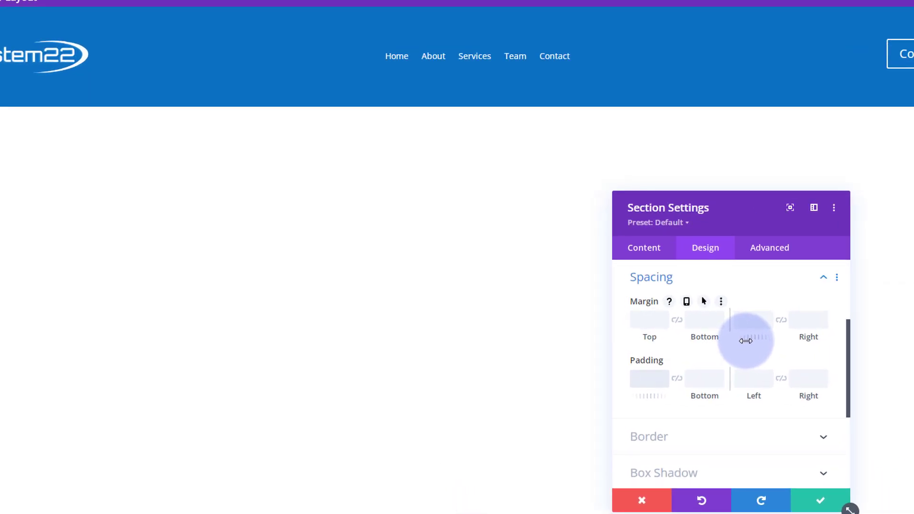
type("20px")
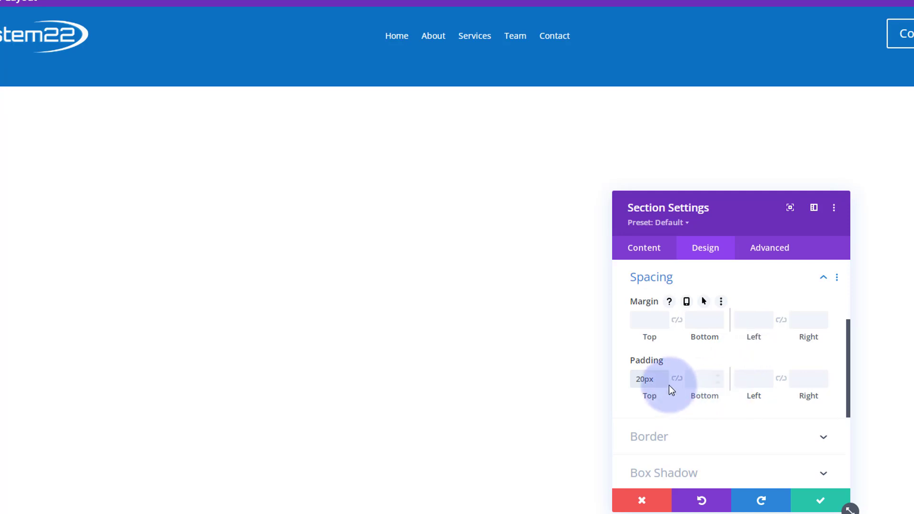
left_click(677, 379)
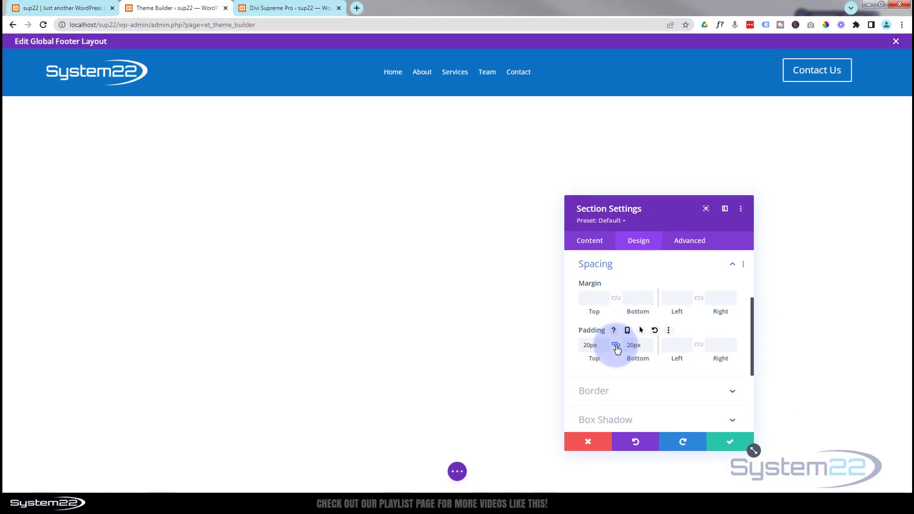
left_click(731, 443)
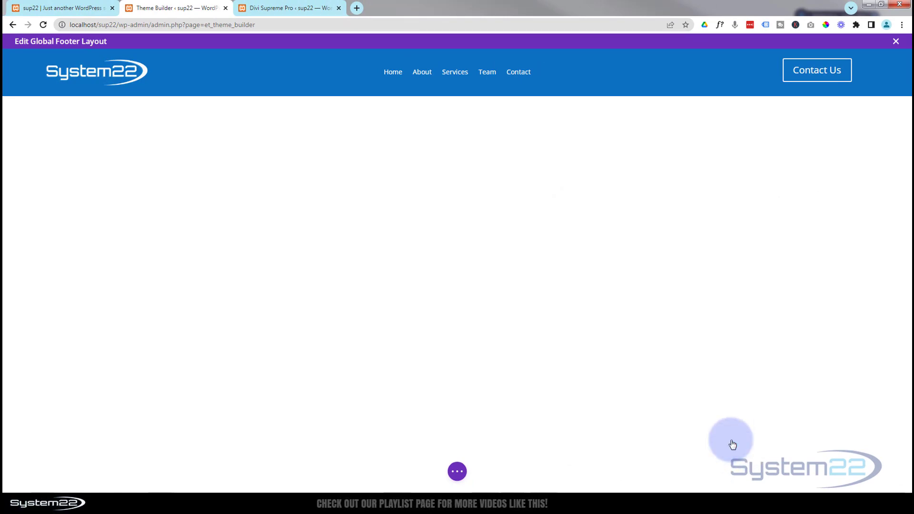
Save the footer layout, close its editor, save Theme Builder changes, and switch to the site's page
left_click(457, 472)
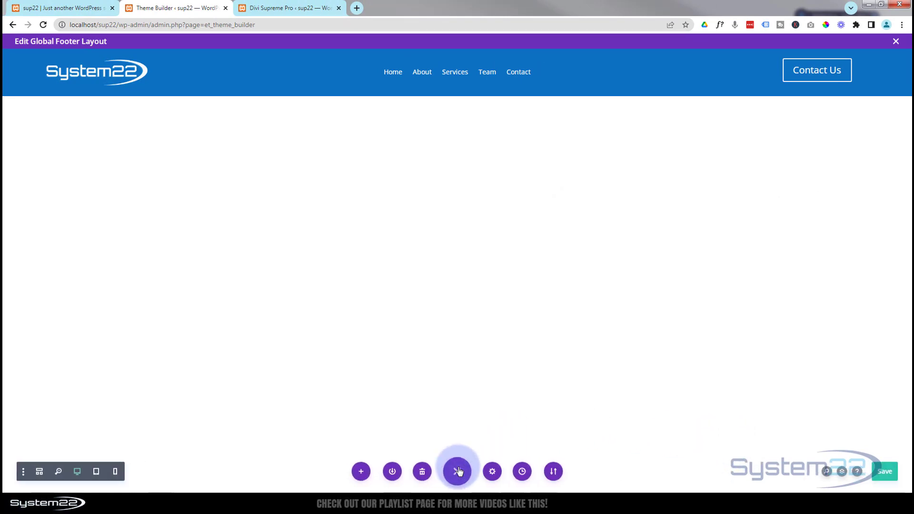
left_click(886, 473)
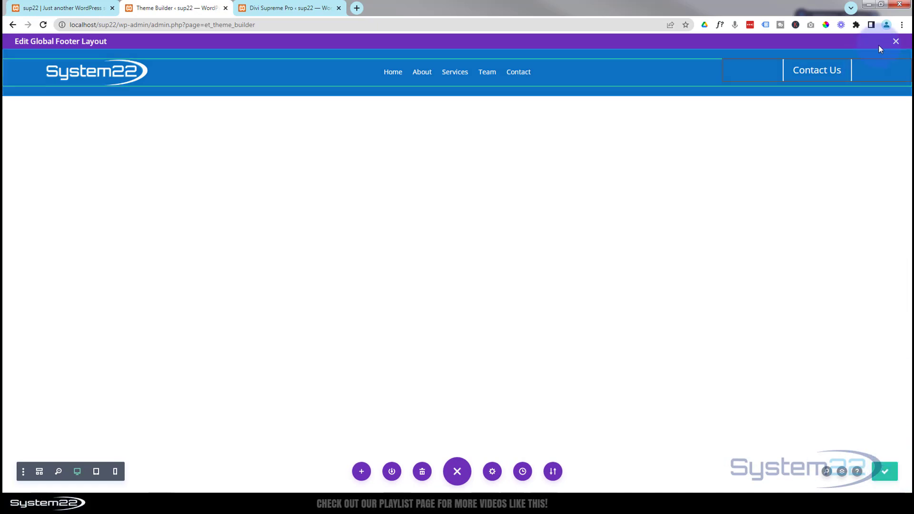
left_click(896, 42)
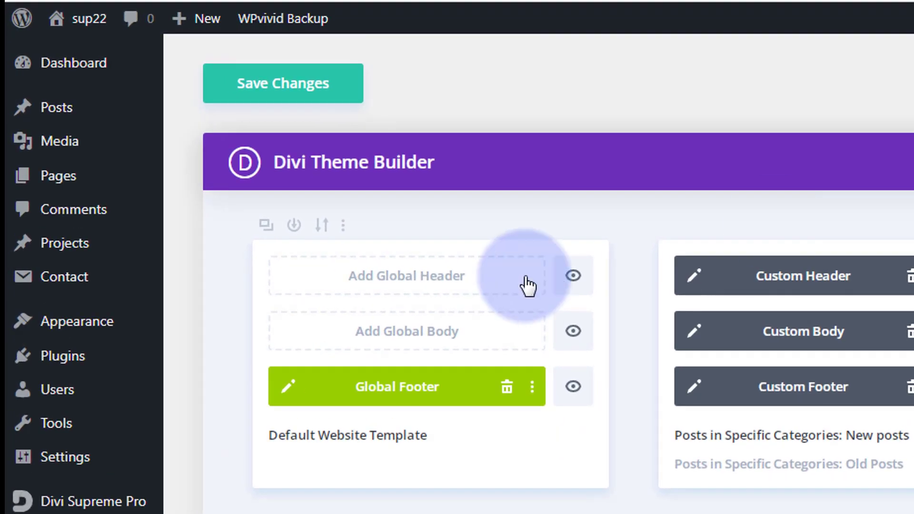
left_click(283, 88)
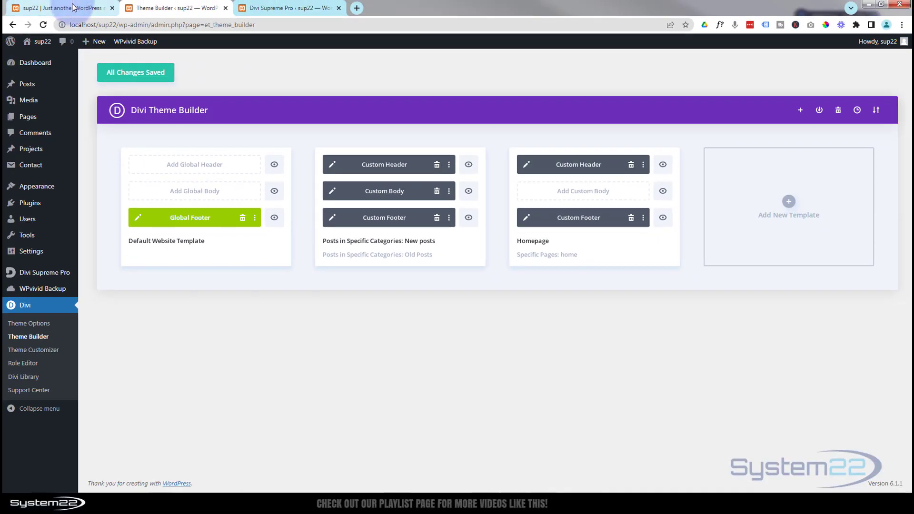
left_click(72, 7)
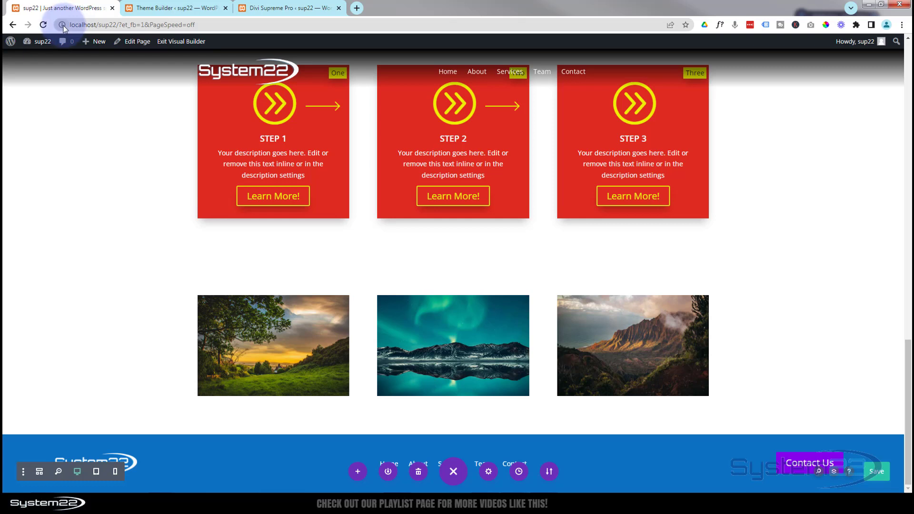
Exit the Visual Builder, open the footer's Contact Us popup, test the Name and sum fields, then close it
left_click(169, 45)
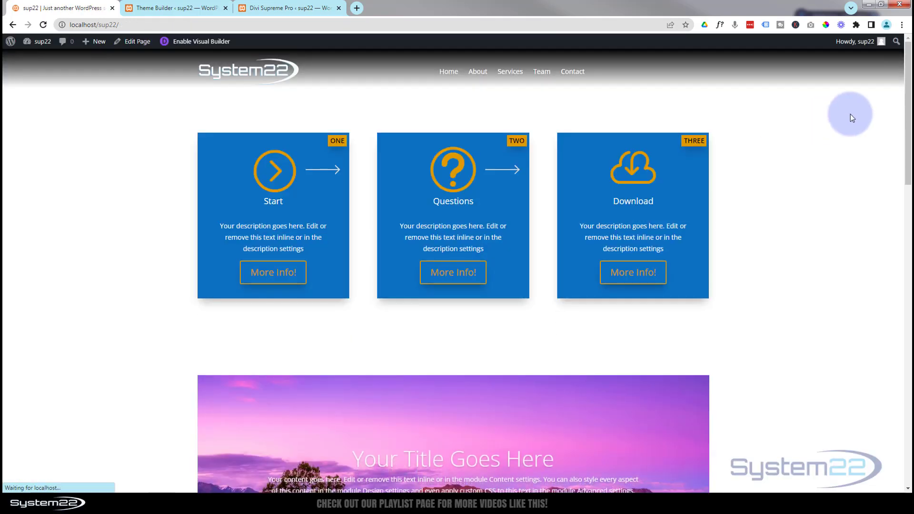
left_click_drag(907, 87, 909, 388)
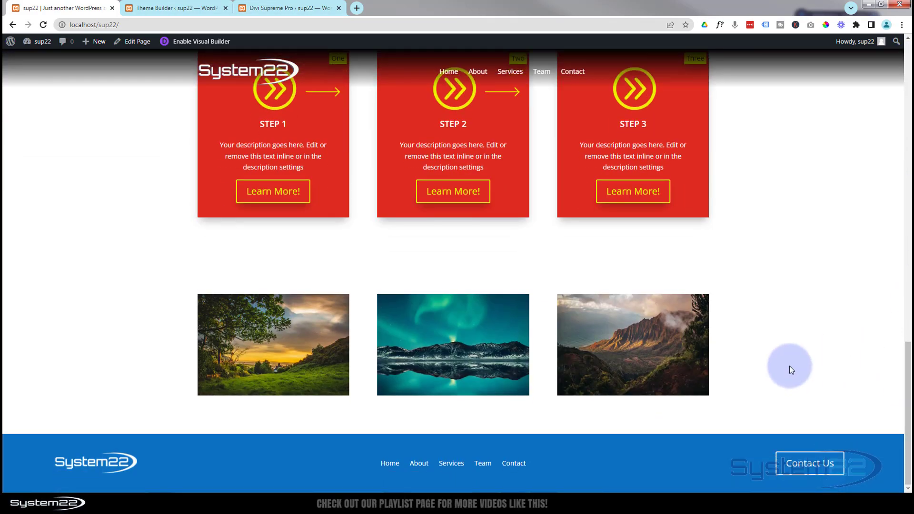
left_click(808, 467)
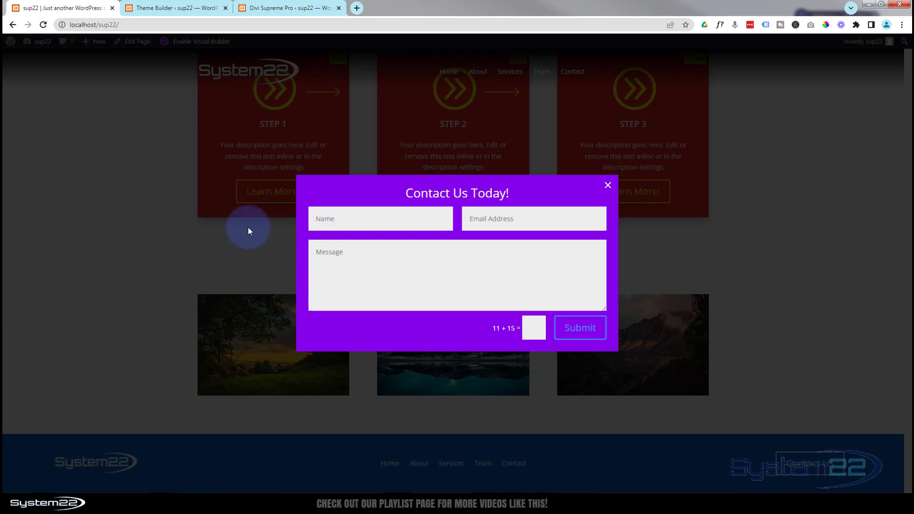
left_click(366, 219)
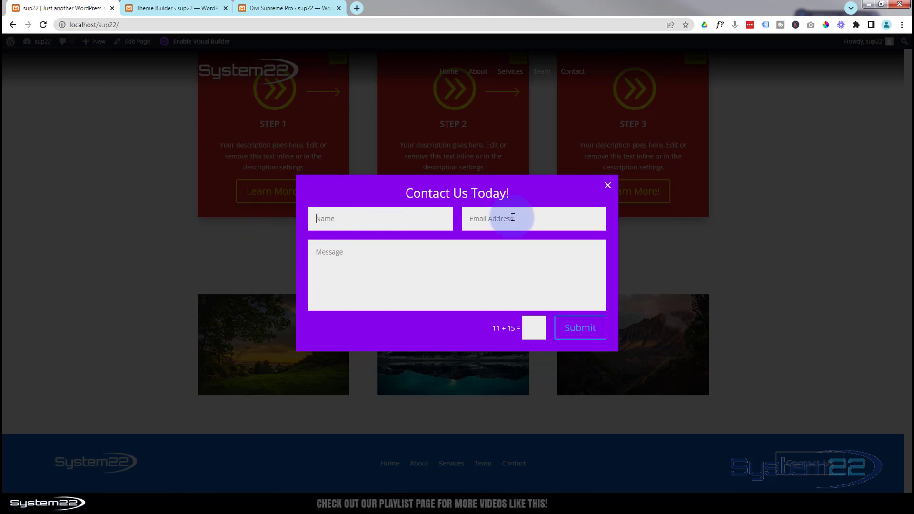
left_click(528, 328)
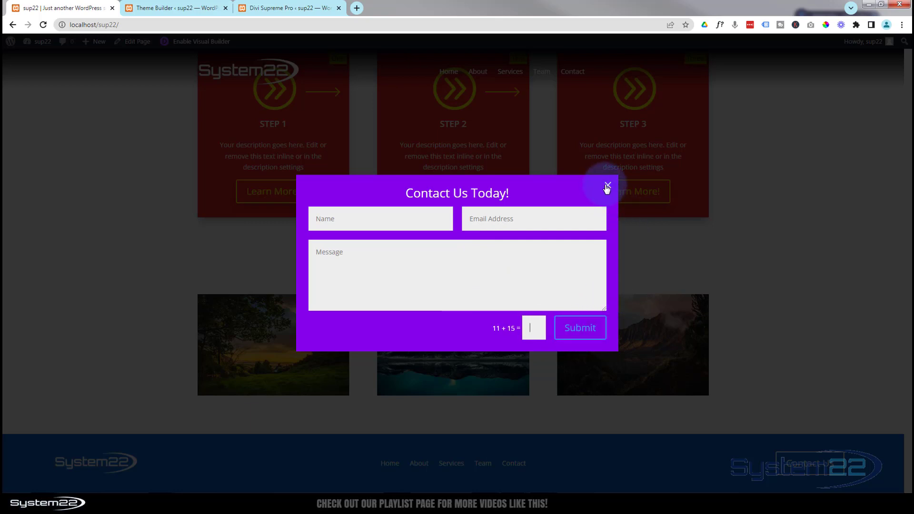
left_click(745, 167)
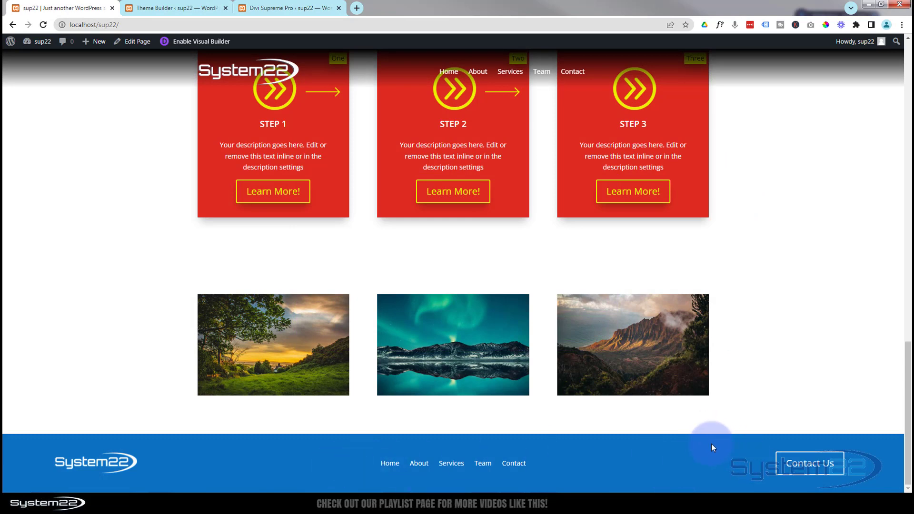
Reopen and close the Contact Us Today popup several times to confirm it works
left_click(799, 464)
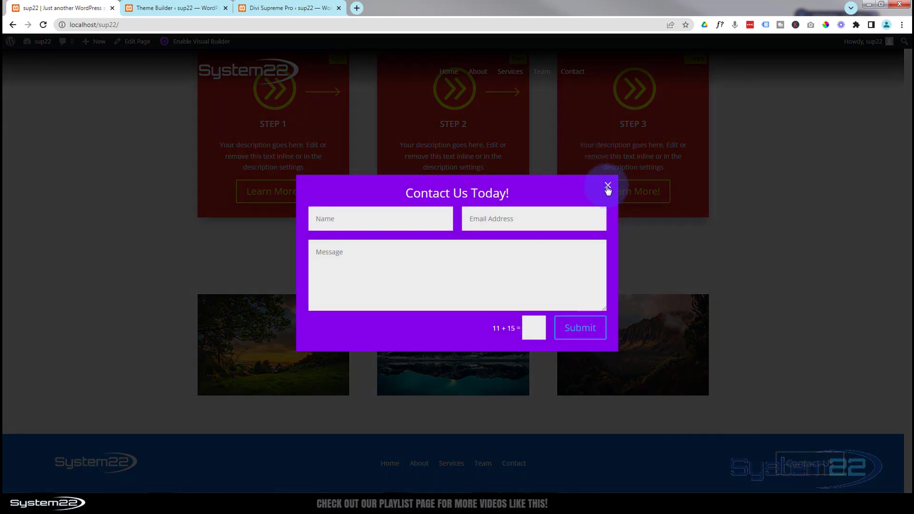
left_click(608, 186)
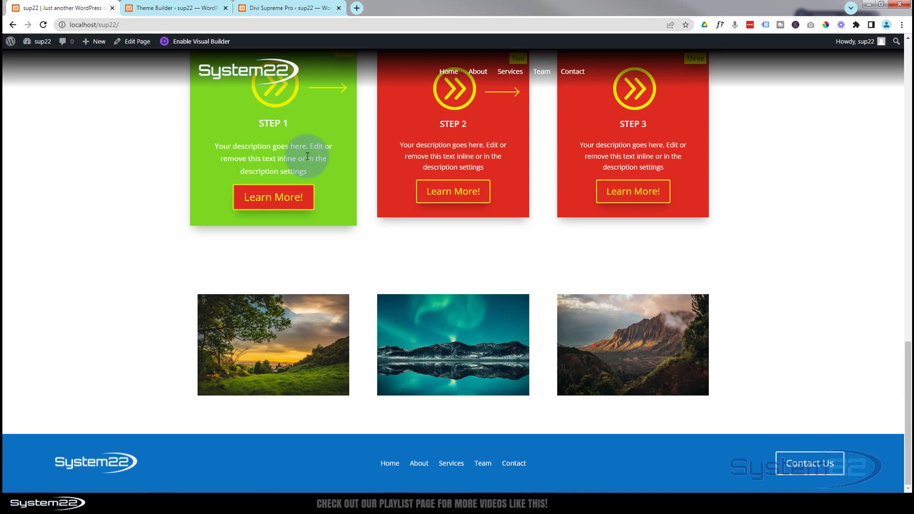
left_click(802, 464)
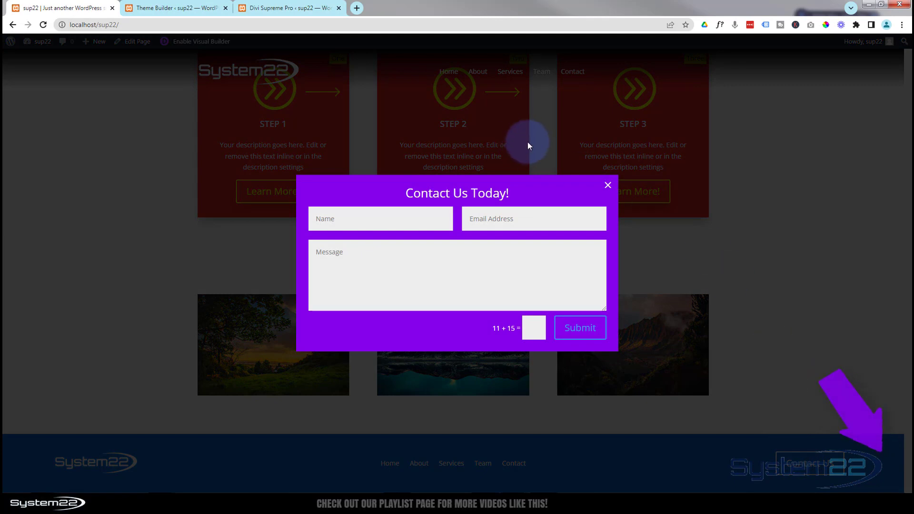
left_click(609, 186)
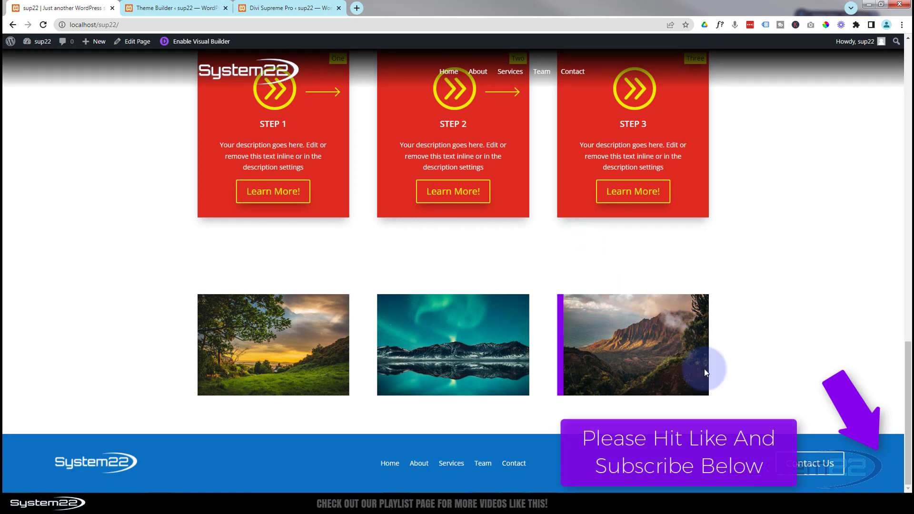
left_click(800, 467)
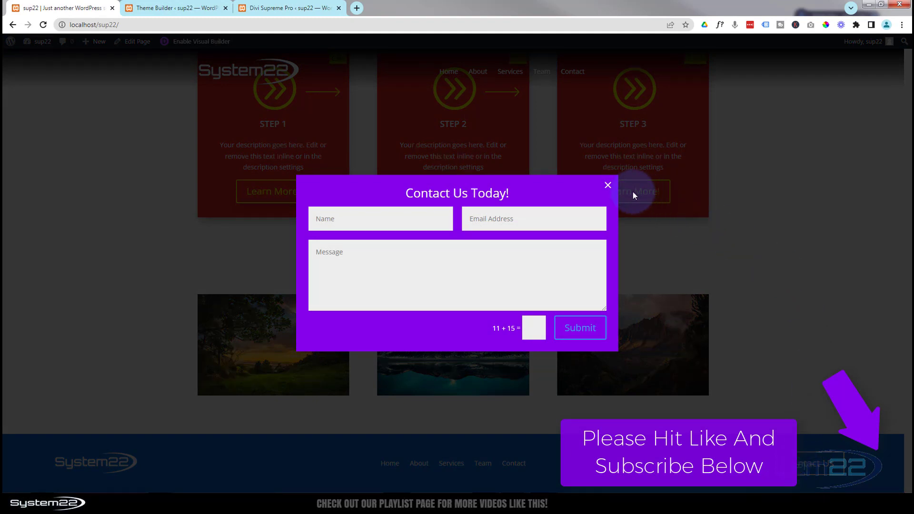
left_click(609, 186)
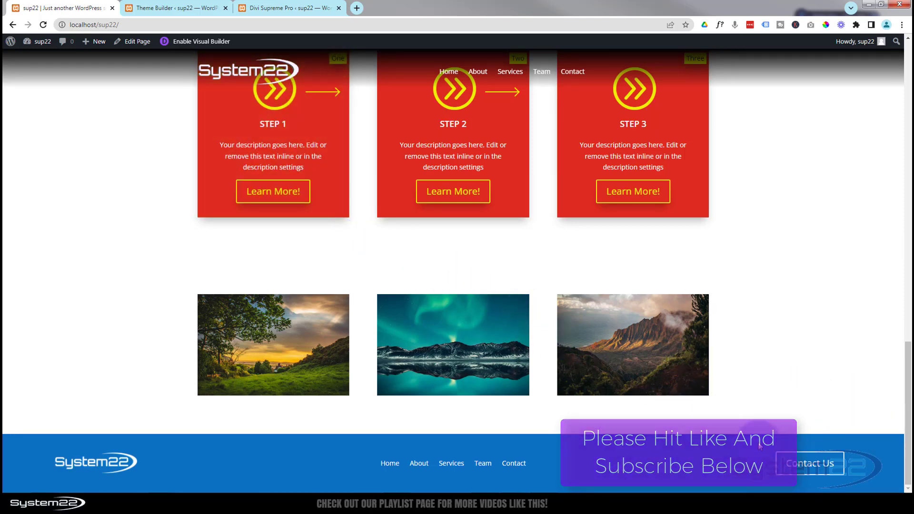
left_click(792, 462)
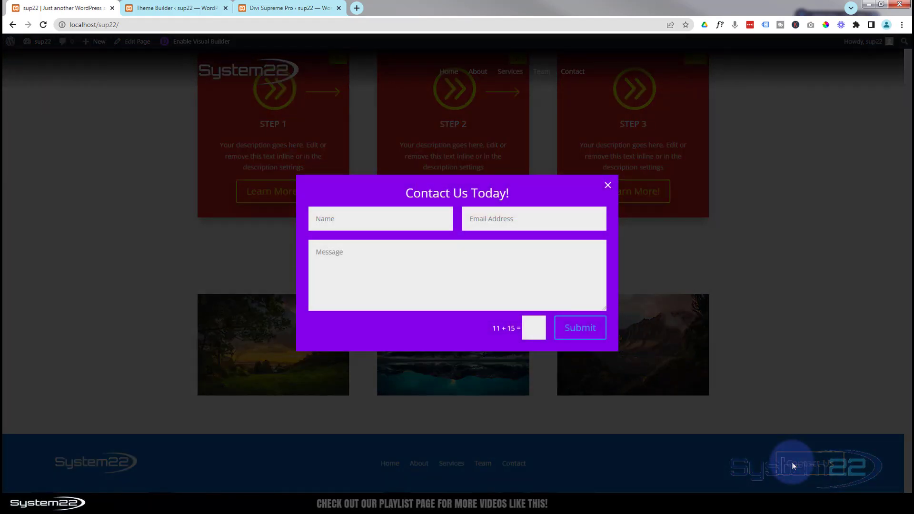